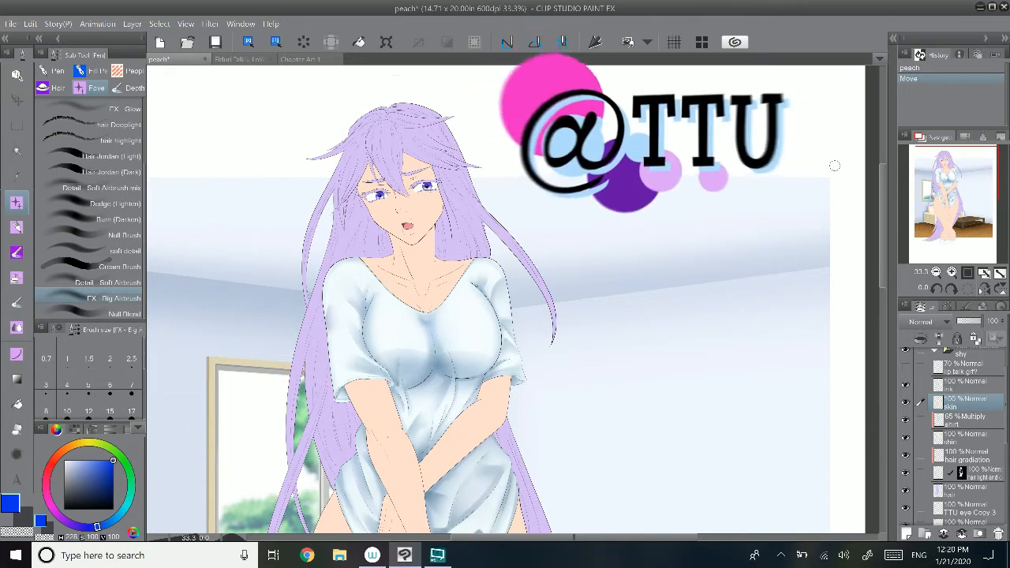
# Step: Inspect the figure up close and toggle the skin layer's visibility off and on to check which areas it covers
pyautogui.moveTo(952, 177); pyautogui.dragTo(948, 180)
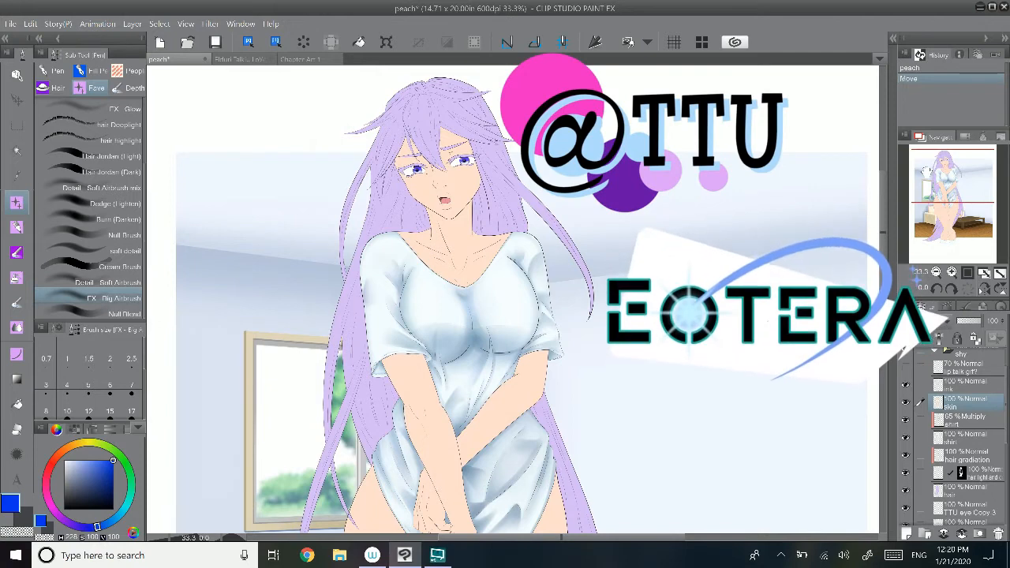
pyautogui.moveTo(952, 169); pyautogui.dragTo(948, 226)
pyautogui.click(952, 272)
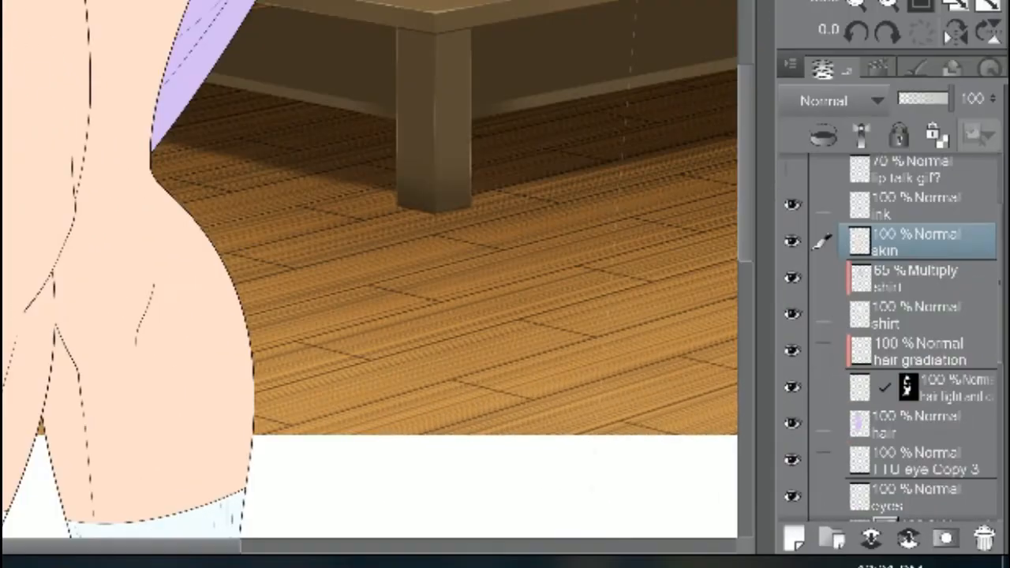
pyautogui.moveTo(1003, 325); pyautogui.dragTo(1003, 283)
pyautogui.click(801, 319)
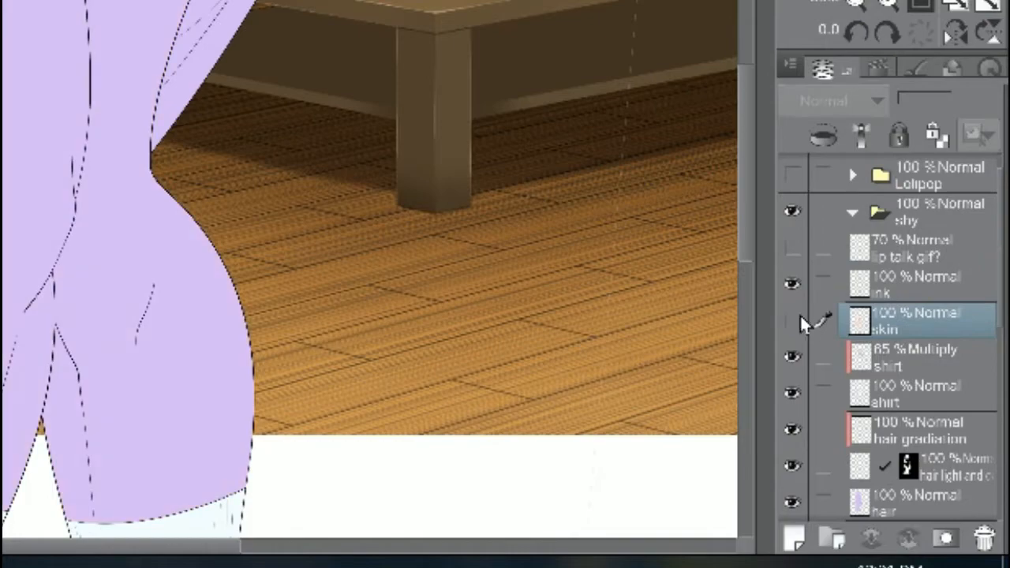
pyautogui.click(800, 320)
pyautogui.moveTo(946, 222); pyautogui.dragTo(945, 204)
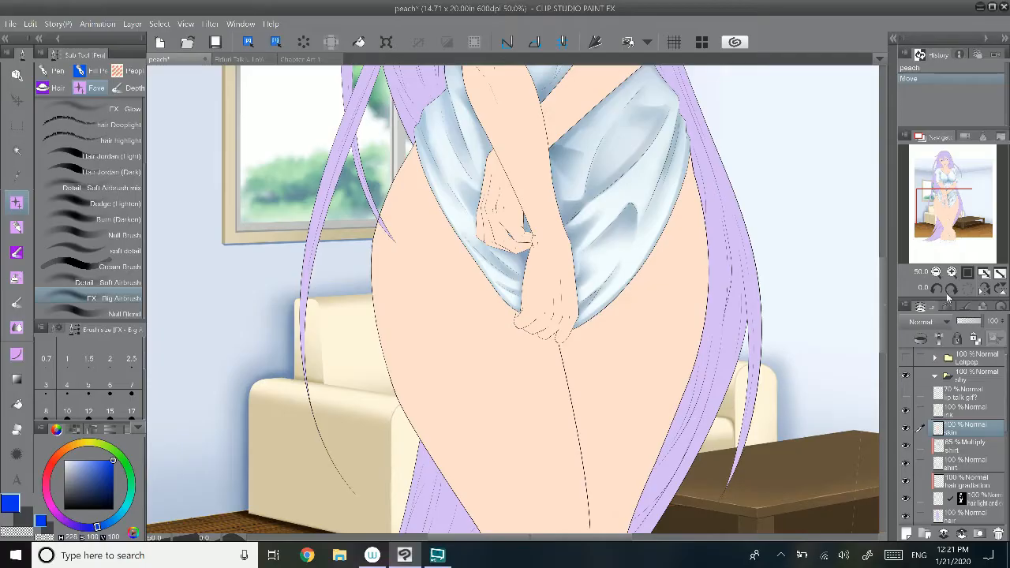
pyautogui.click(935, 271)
pyautogui.click(935, 272)
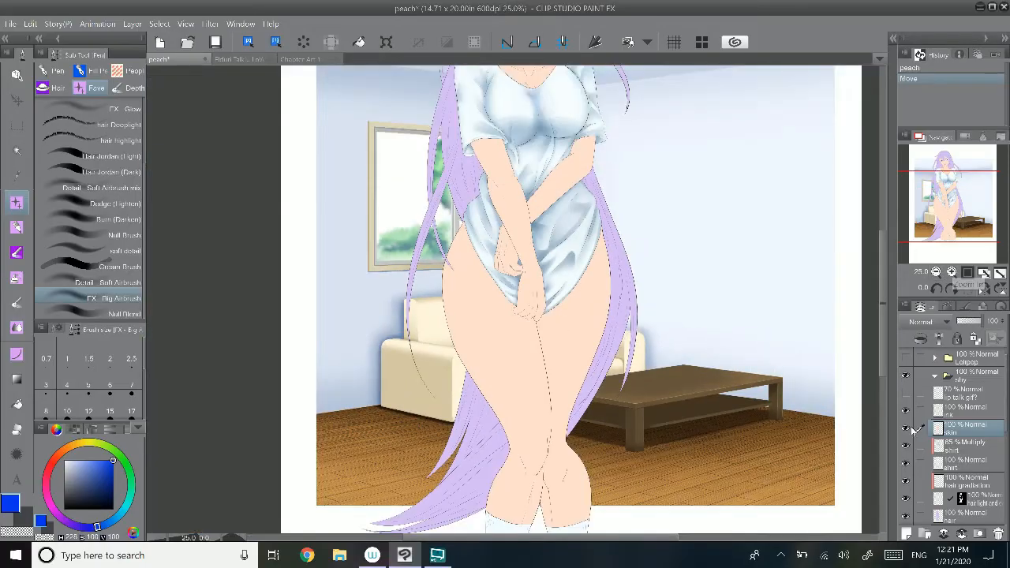
pyautogui.click(910, 427)
pyautogui.click(910, 426)
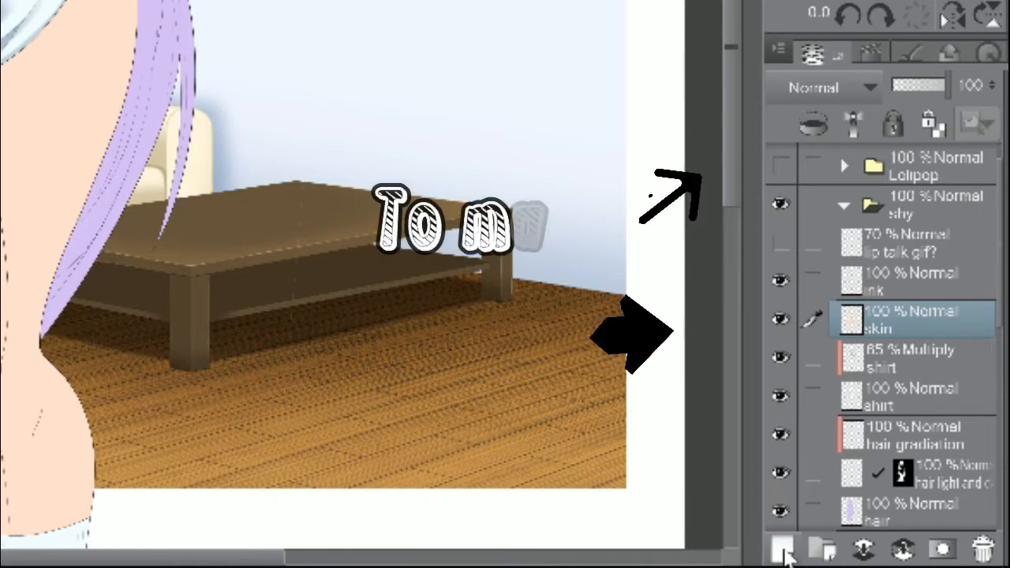
# Step: Try adding a new raster layer above the skin layer and clipping it to the layer below
pyautogui.click(785, 548)
pyautogui.click(811, 120)
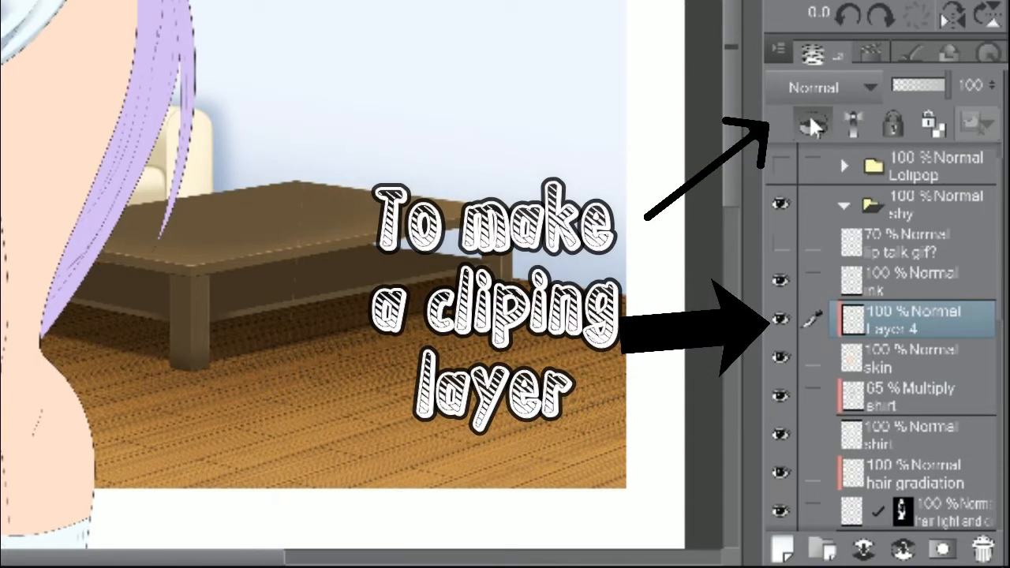
pyautogui.hotkey('ctrl', 'z')
pyautogui.hotkey('ctrl', 'z')
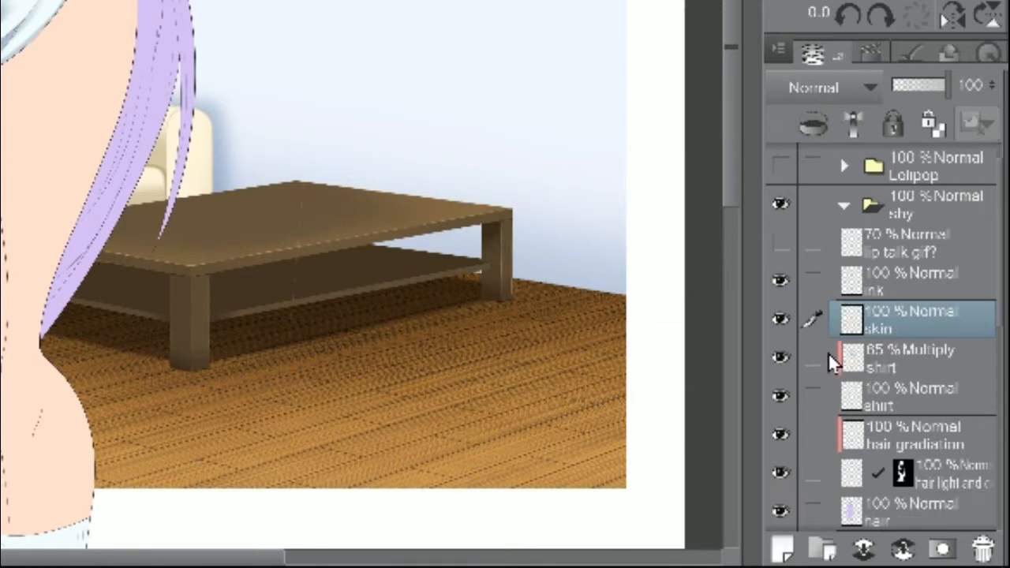
# Step: Auto-select the skin areas on the legs and neckline, referring to the editing layer only and adding to the selection
pyautogui.moveTo(316, 158); pyautogui.dragTo(300, 406)
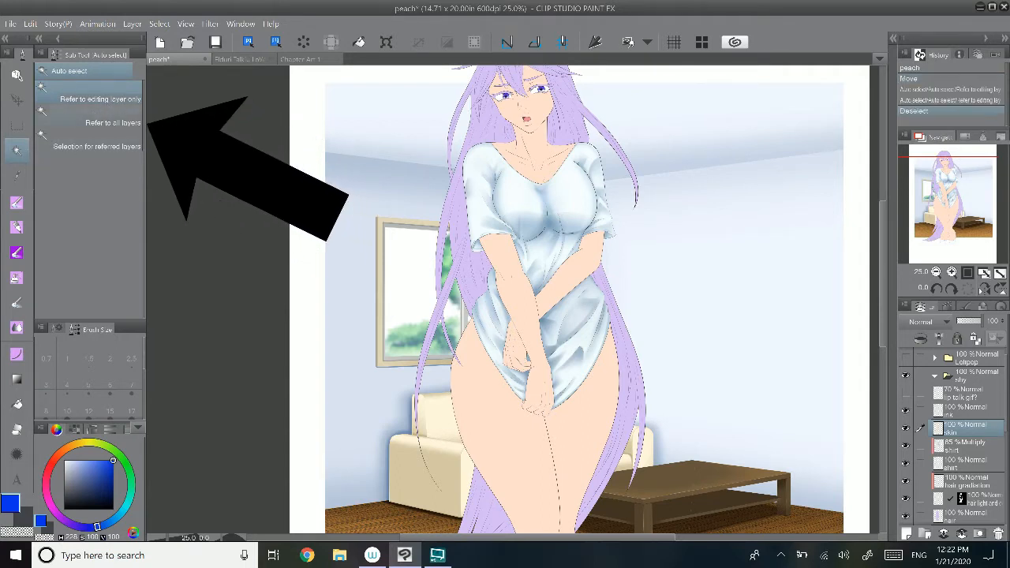
pyautogui.click(546, 467)
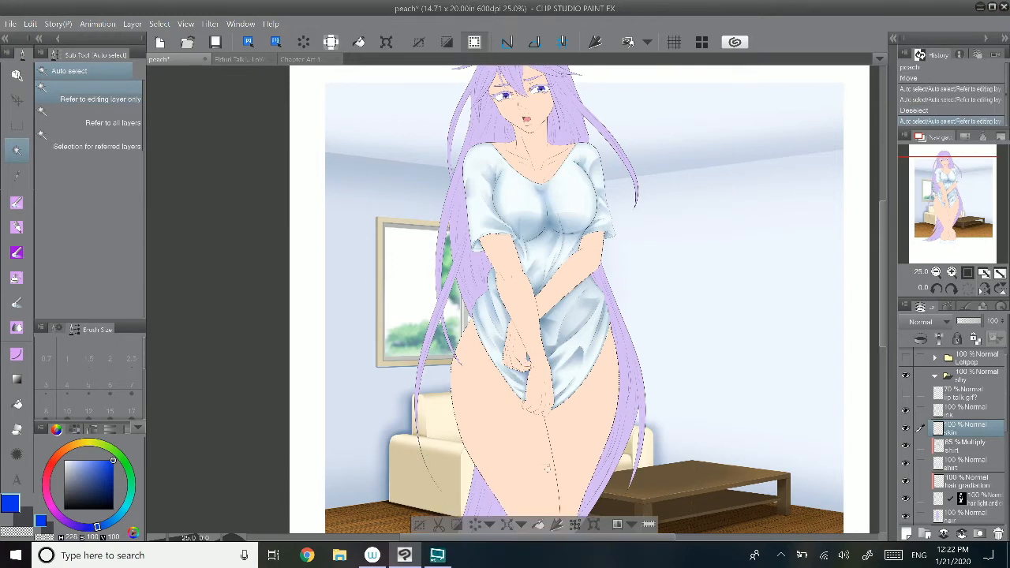
pyautogui.press('shift')
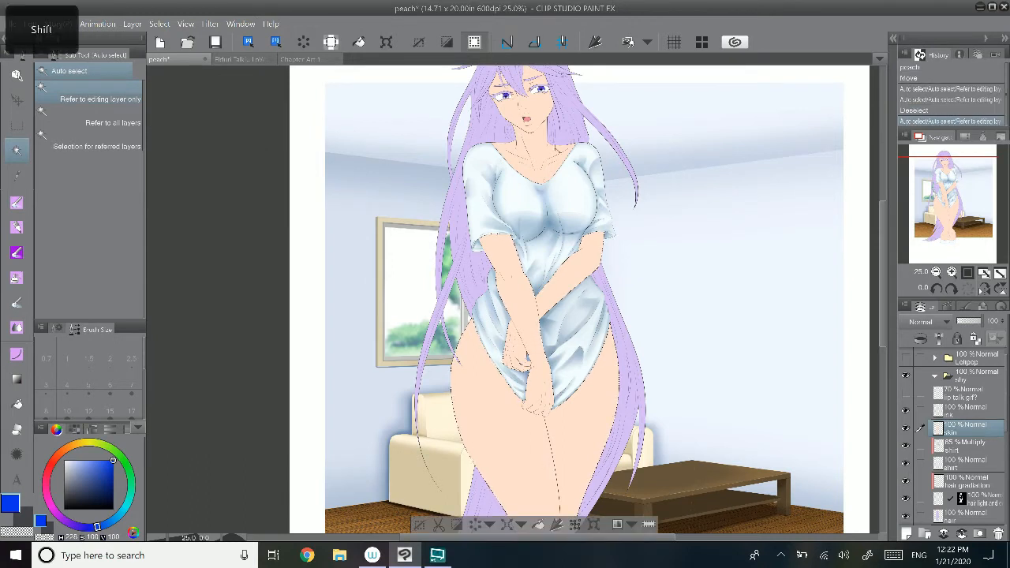
pyautogui.keyDown('shift'); pyautogui.click(542, 151); pyautogui.keyUp('shift')
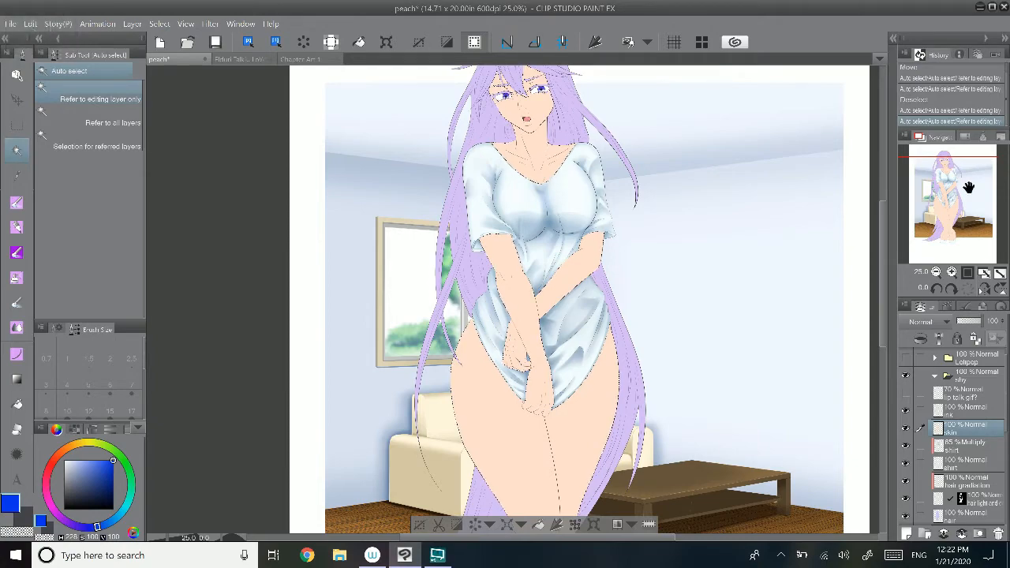
# Step: Mask the skin layer outside the current selection
pyautogui.moveTo(968, 187); pyautogui.dragTo(955, 209)
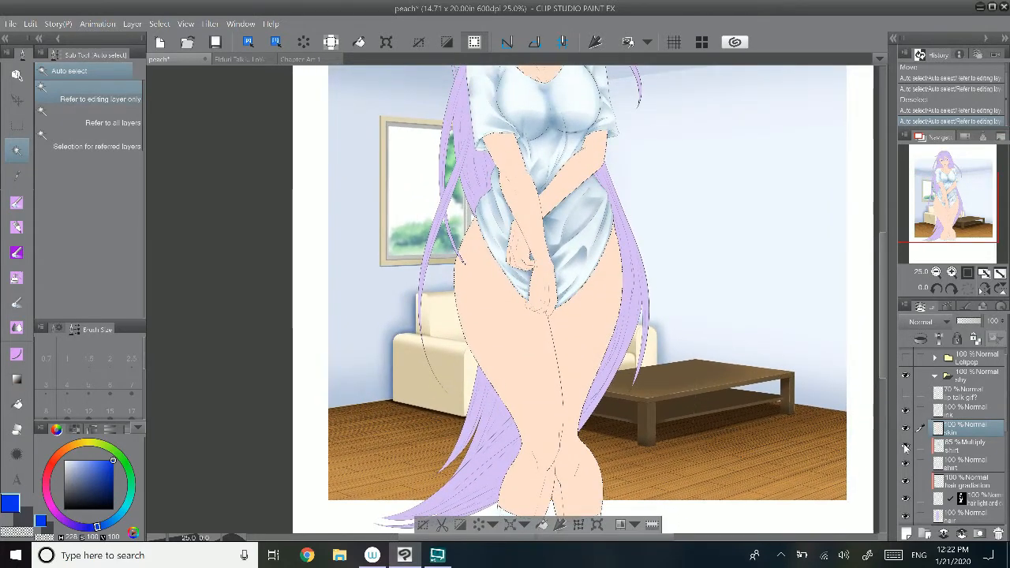
pyautogui.rightClick(958, 430)
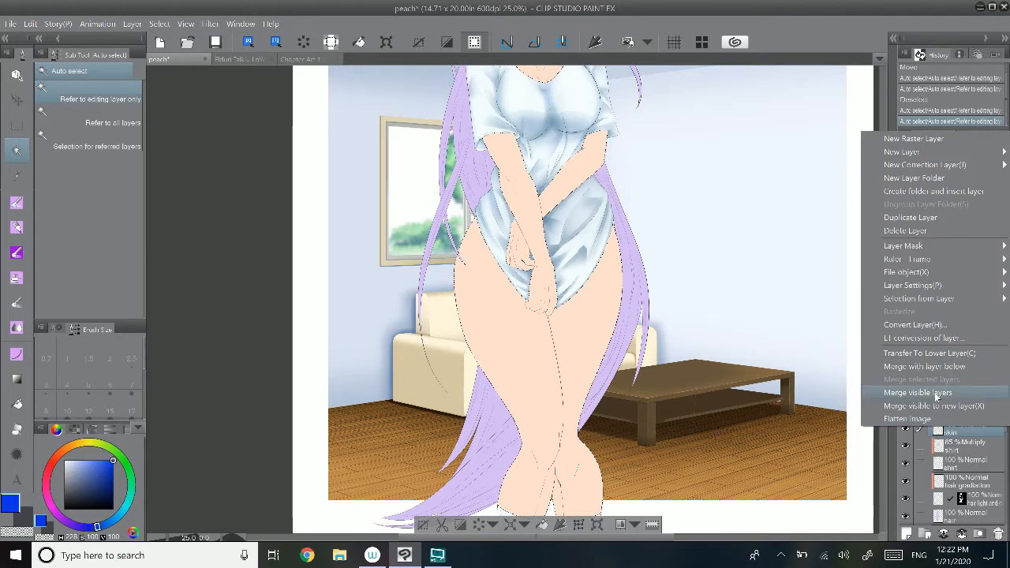
pyautogui.moveTo(915, 247)
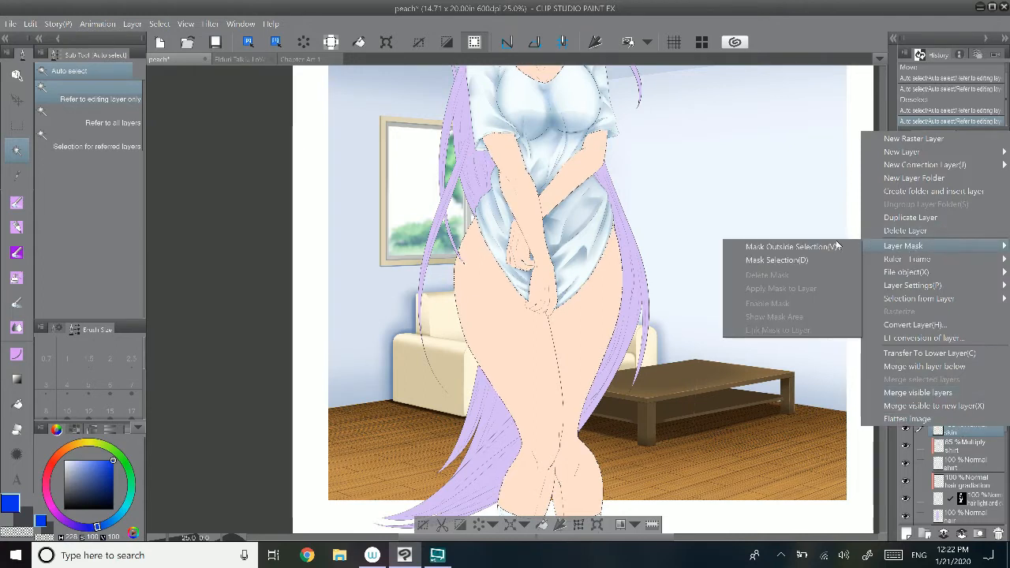
pyautogui.click(759, 247)
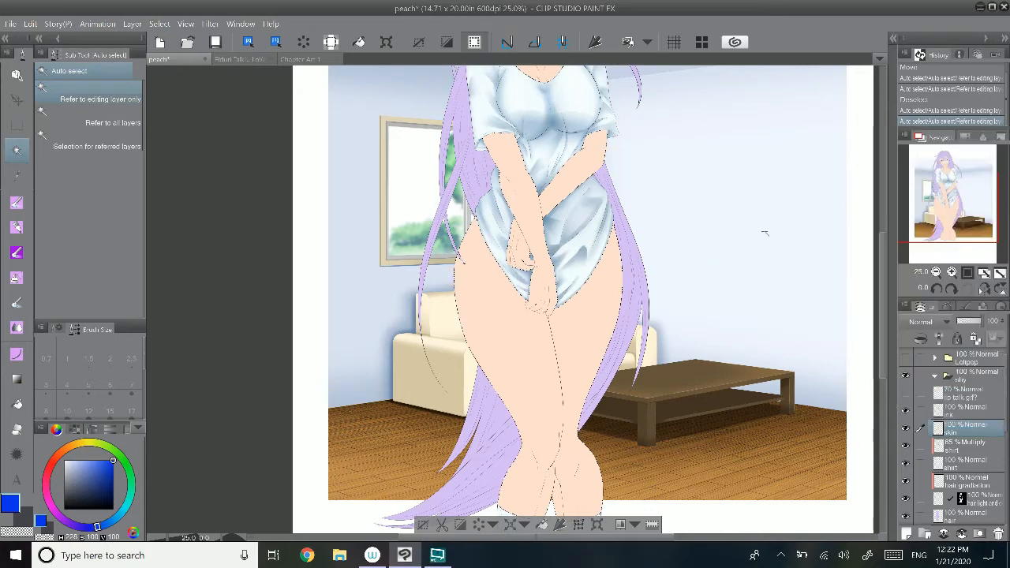
# Step: Try a Fill brush stroke across the thigh to test the skin layer's mask
pyautogui.click(16, 204)
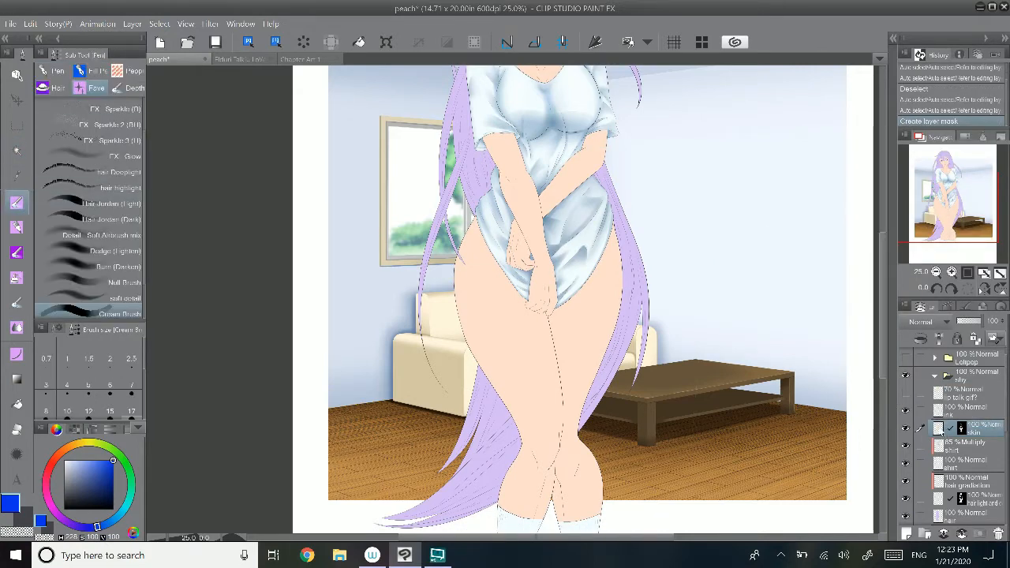
pyautogui.click(55, 73)
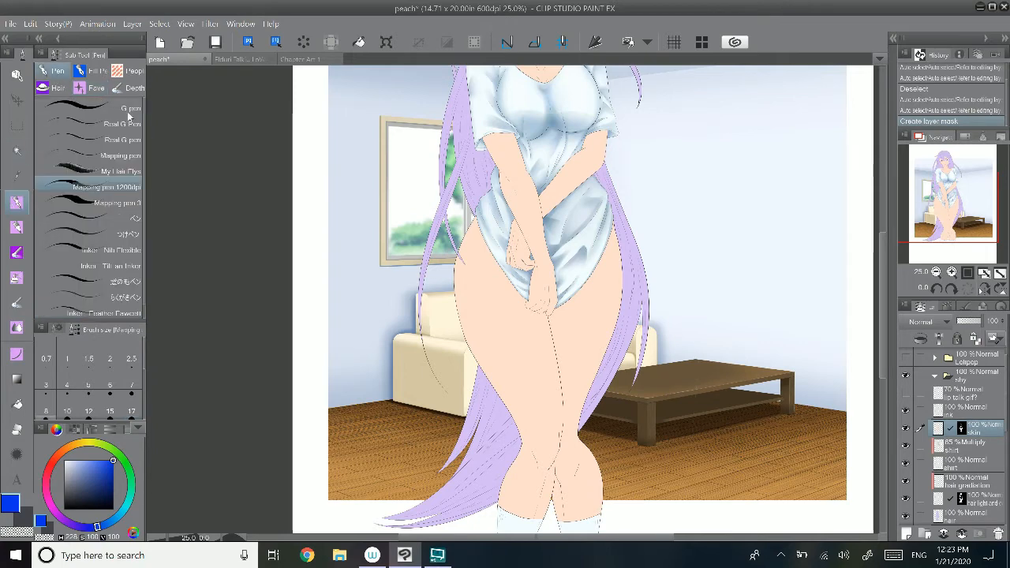
pyautogui.click(87, 76)
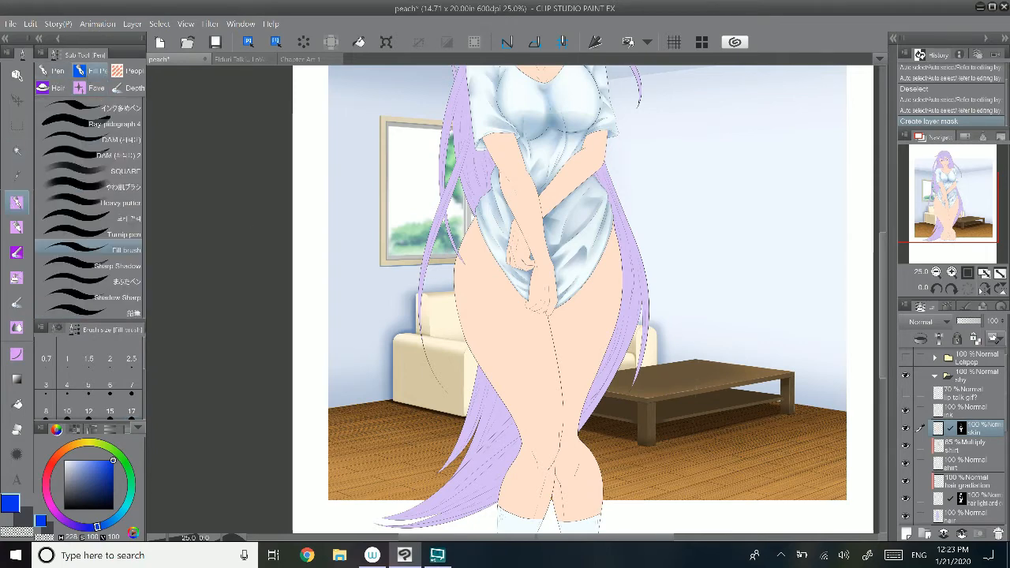
pyautogui.moveTo(462, 316)
pyautogui.mouseDown()
pyautogui.moveTo(552, 352)
pyautogui.moveTo(608, 331)
pyautogui.moveTo(505, 399)
pyautogui.moveTo(481, 394)
pyautogui.mouseUp()
# Step: Sample the skin tone as both main and sub colour, and darken the sub colour to H 23, S 28, V 84
pyautogui.moveTo(939, 219); pyautogui.dragTo(944, 192)
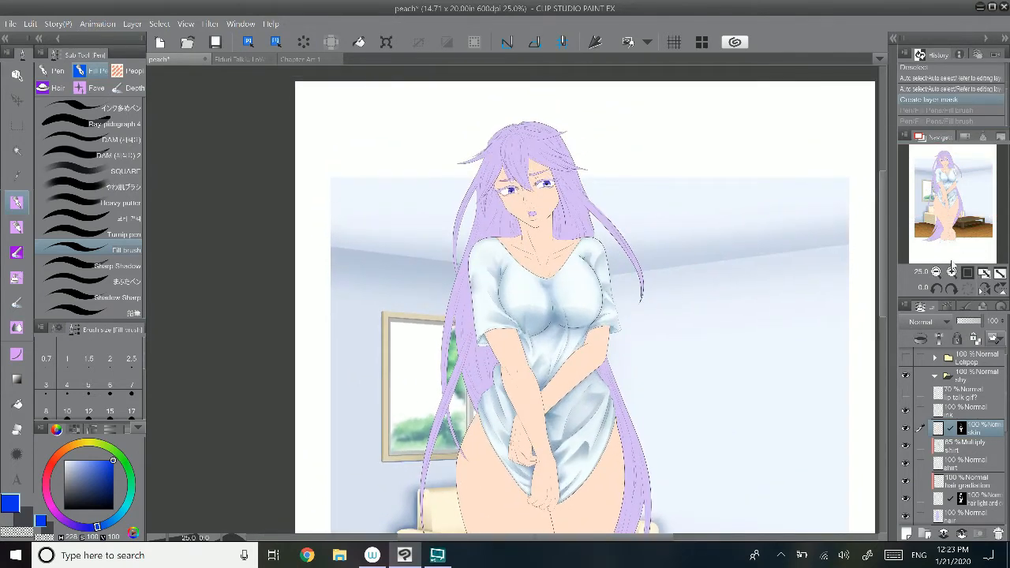
pyautogui.click(951, 273)
pyautogui.click(952, 272)
pyautogui.moveTo(954, 168)
pyautogui.mouseDown()
pyautogui.moveTo(953, 201)
pyautogui.moveTo(949, 175)
pyautogui.mouseUp()
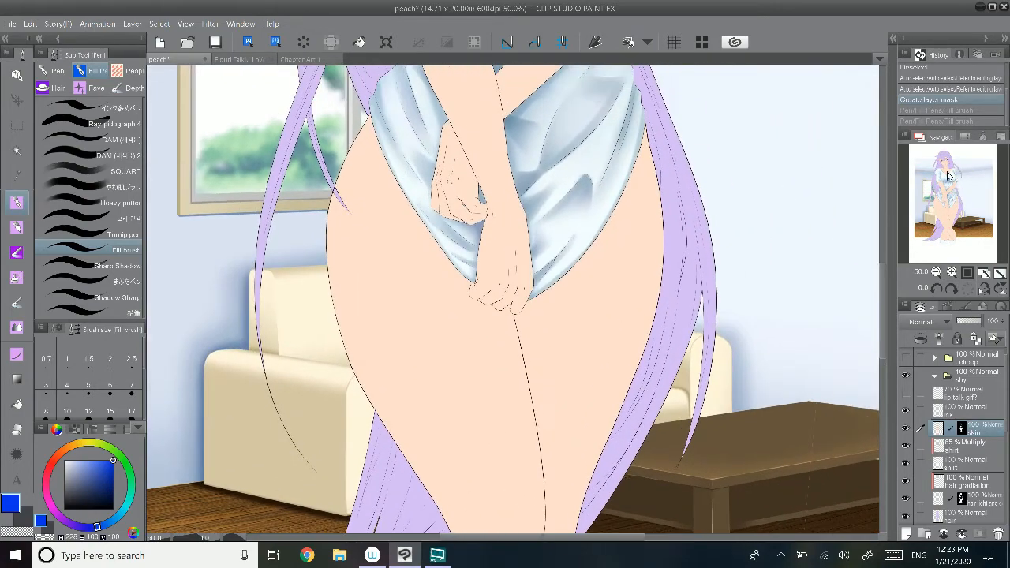
pyautogui.keyDown('alt'); pyautogui.click(425, 345); pyautogui.keyUp('alt')
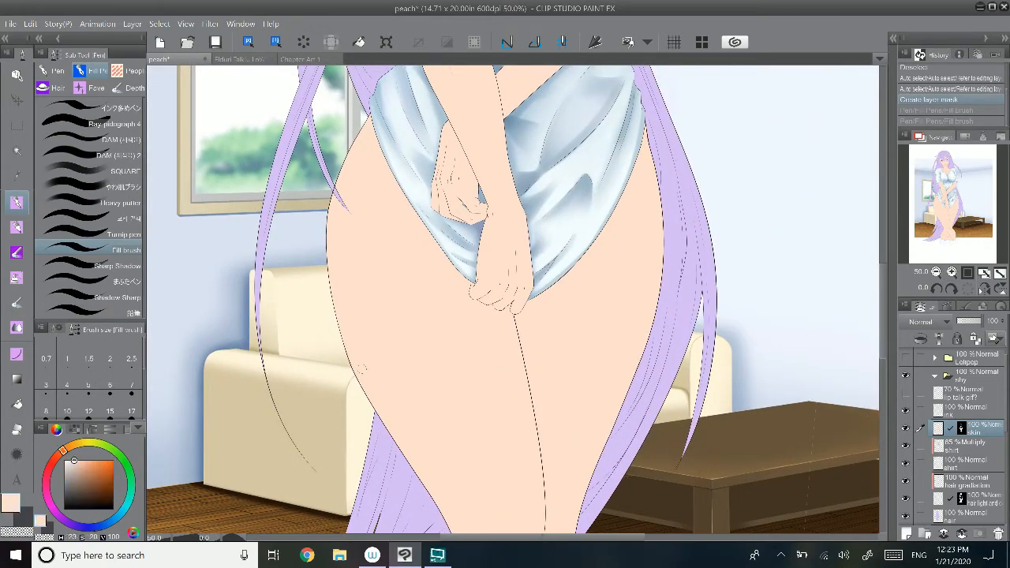
pyautogui.click(27, 515)
pyautogui.keyDown('alt'); pyautogui.click(599, 325); pyautogui.keyUp('alt')
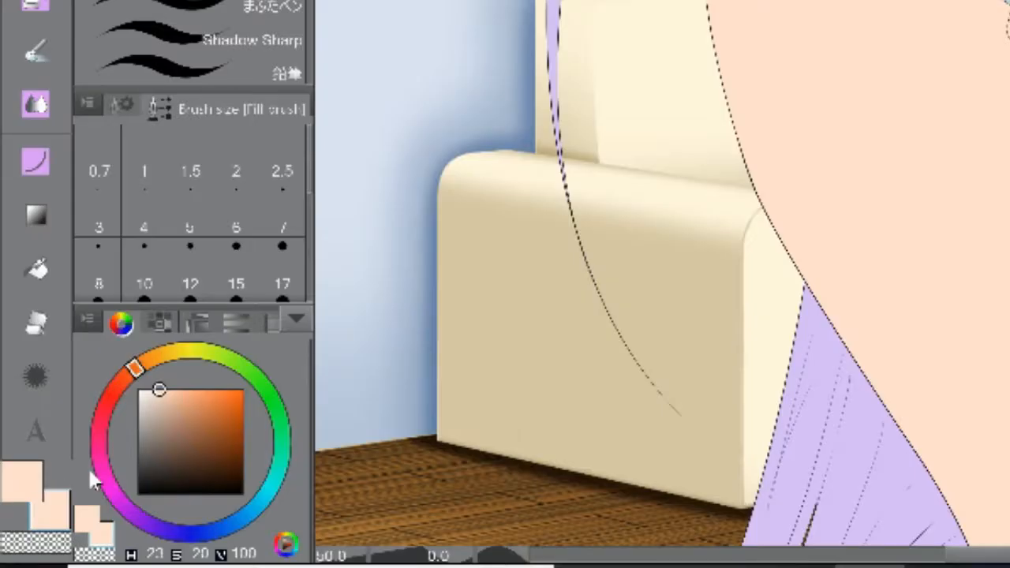
pyautogui.click(168, 404)
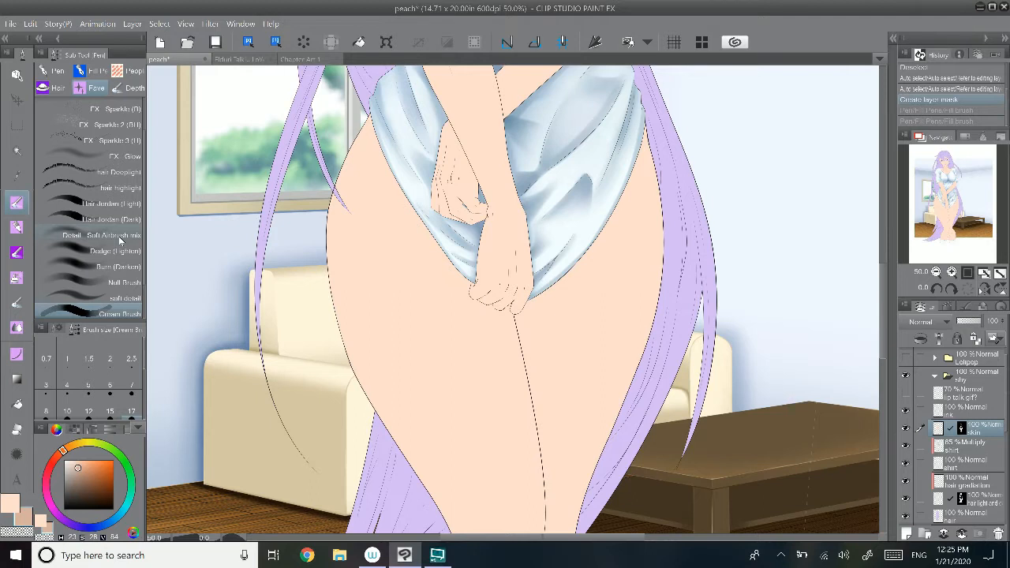
# Step: Compare the tool properties of the Detail - Soft Airbrush mix and Burn (Darken) brushes
pyautogui.click(125, 237)
pyautogui.click(58, 330)
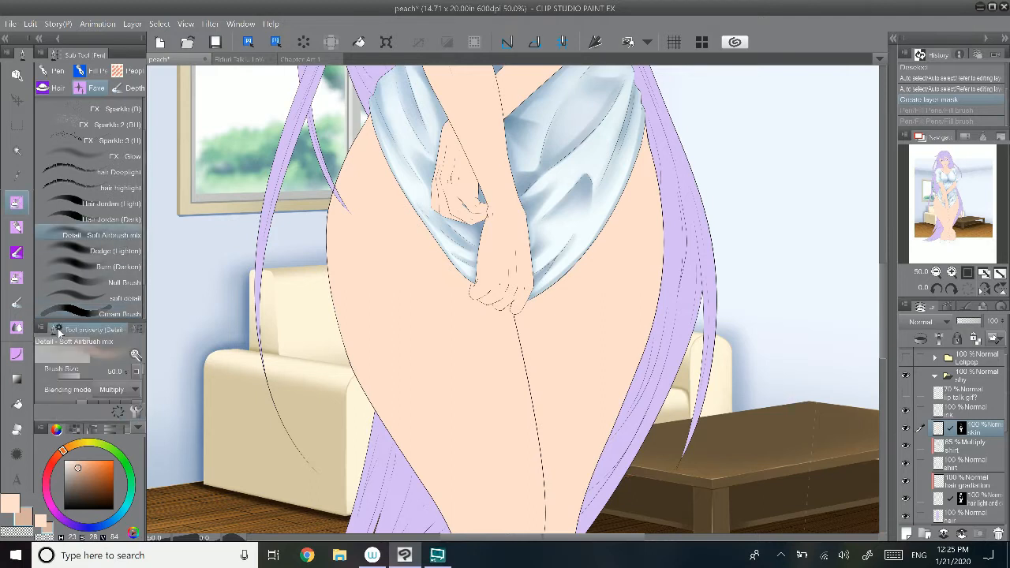
pyautogui.click(131, 267)
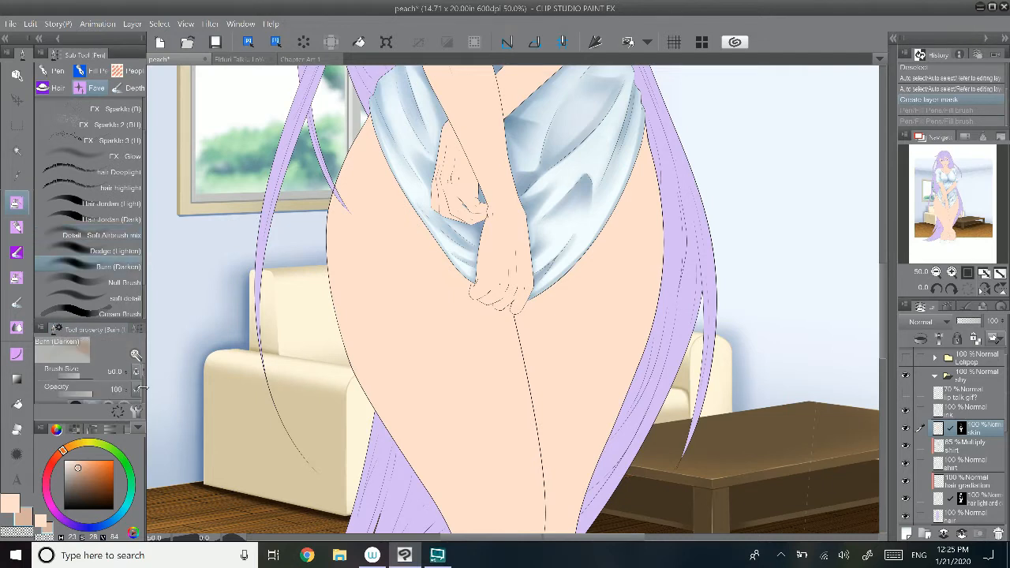
pyautogui.click(123, 236)
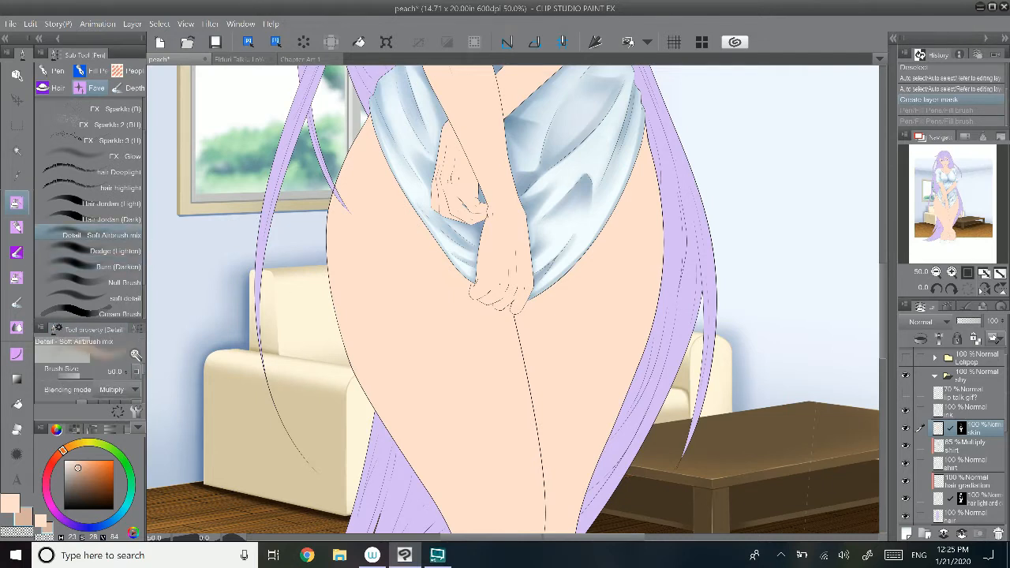
# Step: Undo the two Burn (Darken) strokes on the arm and switch to the Detail - Soft Airbrush mix brush
pyautogui.moveTo(945, 198); pyautogui.dragTo(947, 193)
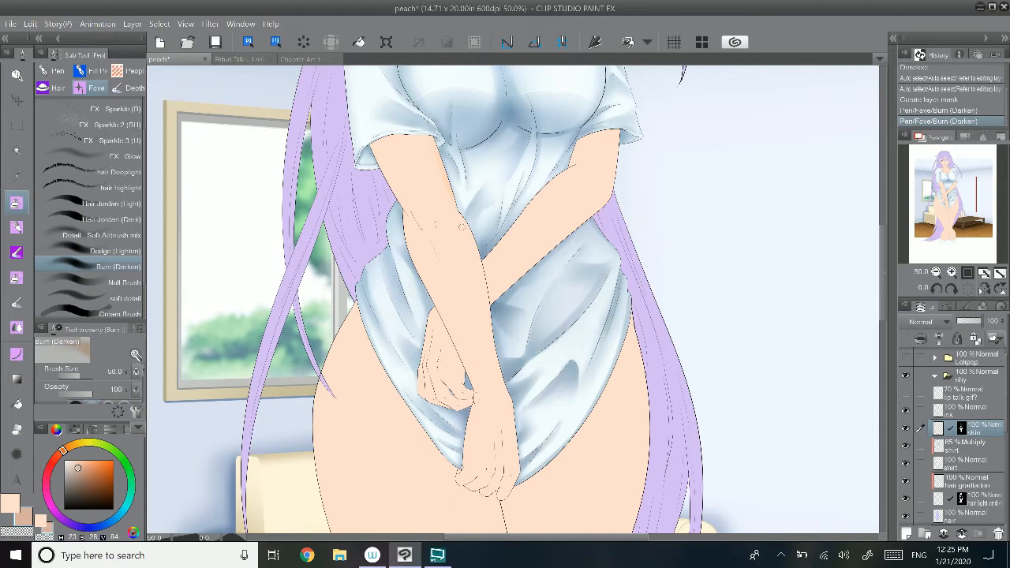
pyautogui.click(99, 236)
pyautogui.hotkey('ctrl', 'z')
pyautogui.hotkey('ctrl', 'z')
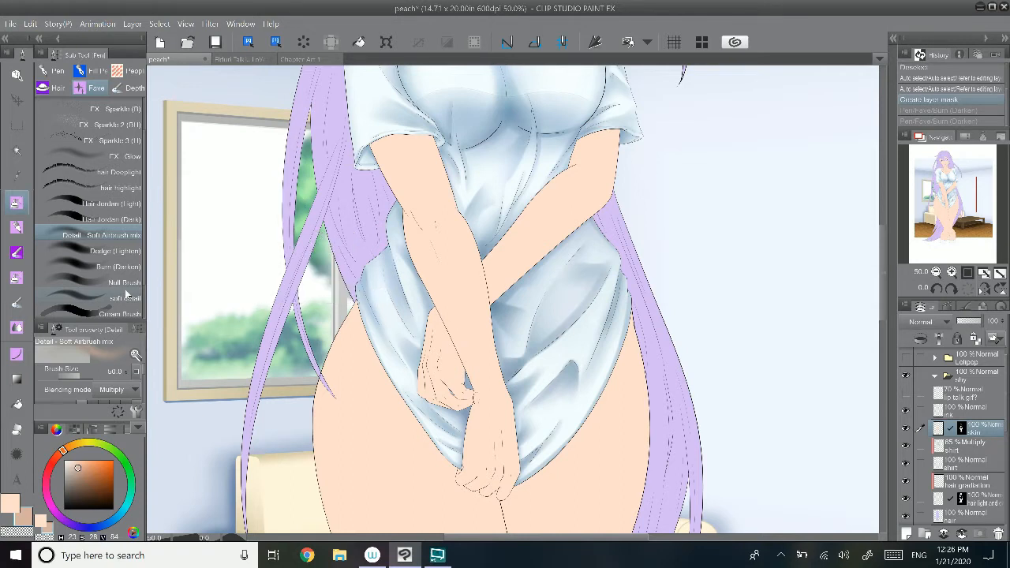
# Step: Set the brush size to 80 and softly shade the edges and elbow creases of both arms on the skin layer
pyautogui.click(137, 329)
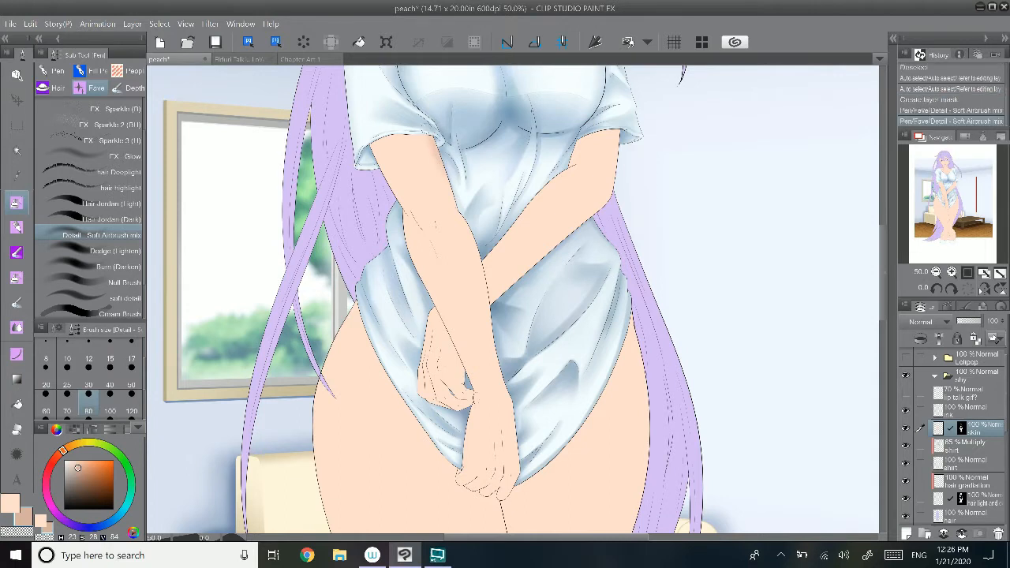
pyautogui.hotkey('ctrl', 'z')
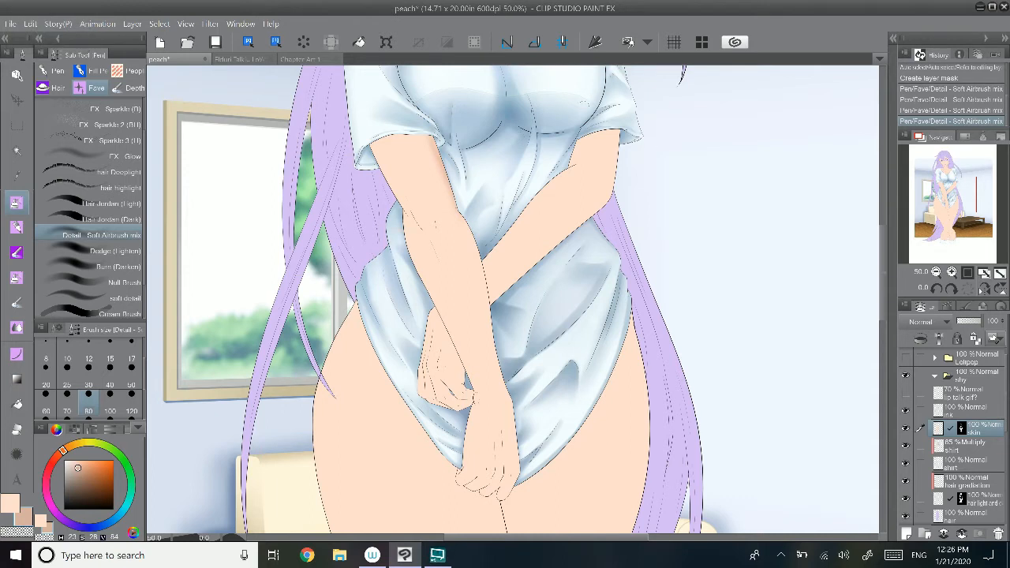
pyautogui.moveTo(583, 137); pyautogui.dragTo(570, 166)
pyautogui.moveTo(582, 139); pyautogui.dragTo(572, 164)
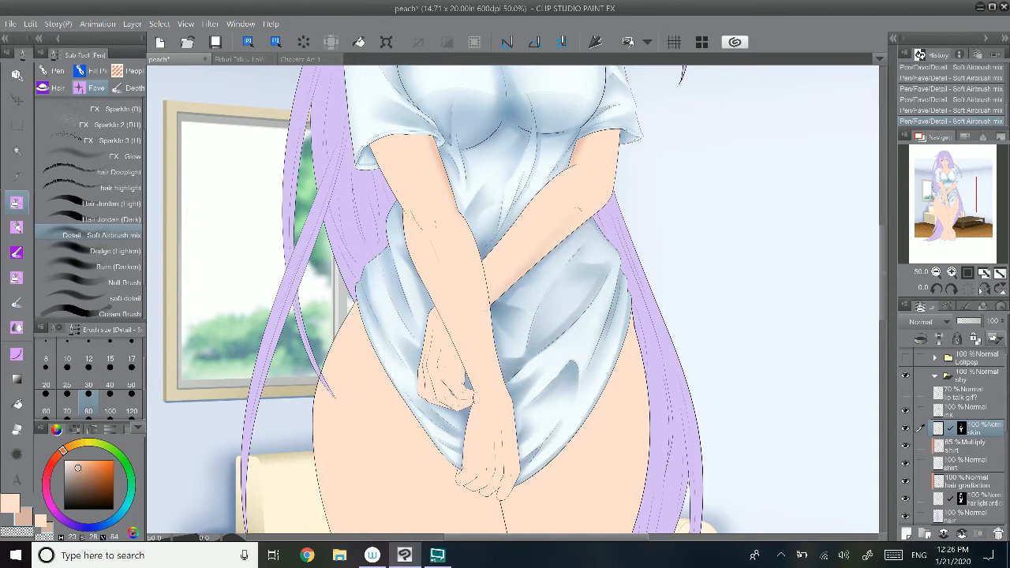
pyautogui.hotkey('ctrl', 'z')
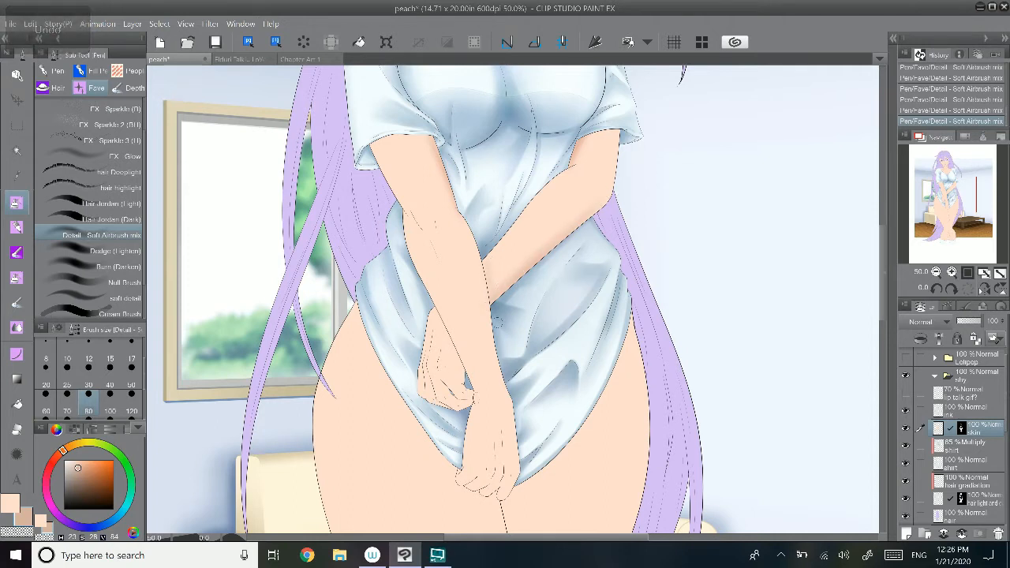
pyautogui.moveTo(526, 269); pyautogui.dragTo(540, 258)
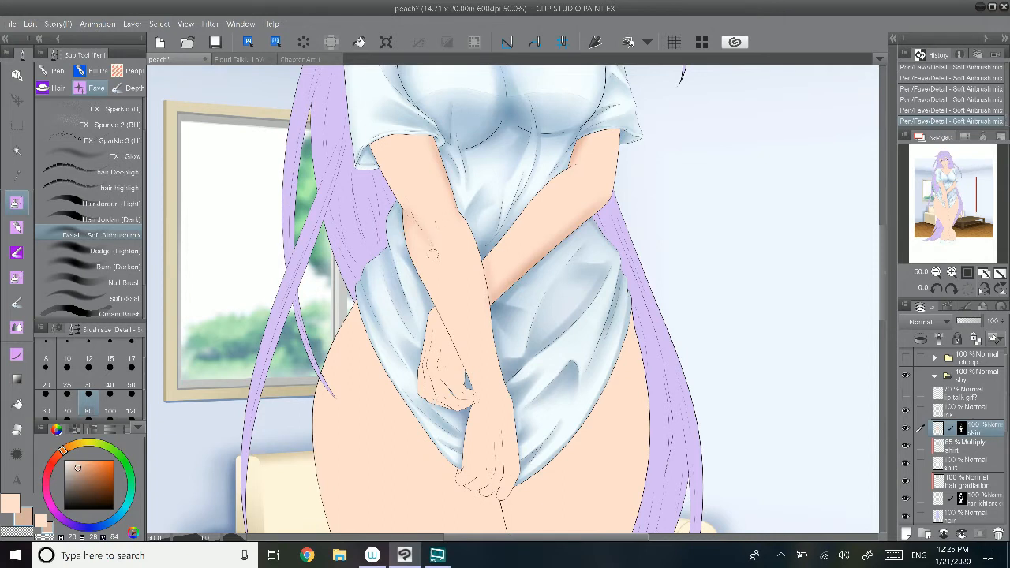
pyautogui.moveTo(409, 217); pyautogui.dragTo(429, 243)
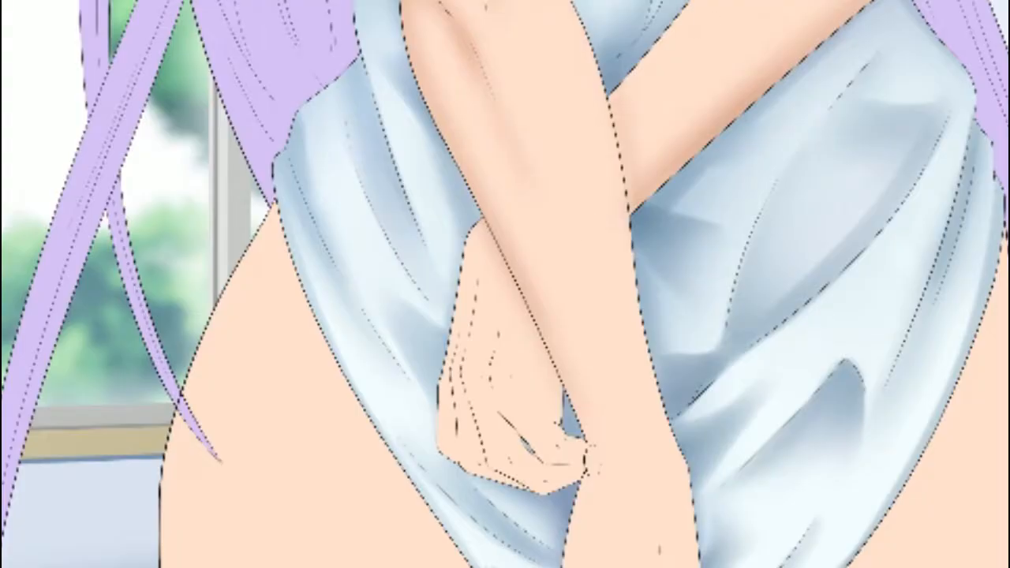
# Step: Softly shade the edges of the crossed wrist and front forearm on the skin layer
pyautogui.moveTo(454, 327); pyautogui.dragTo(459, 351)
pyautogui.moveTo(632, 243)
pyautogui.mouseDown()
pyautogui.moveTo(648, 358)
pyautogui.moveTo(636, 339)
pyautogui.mouseUp()
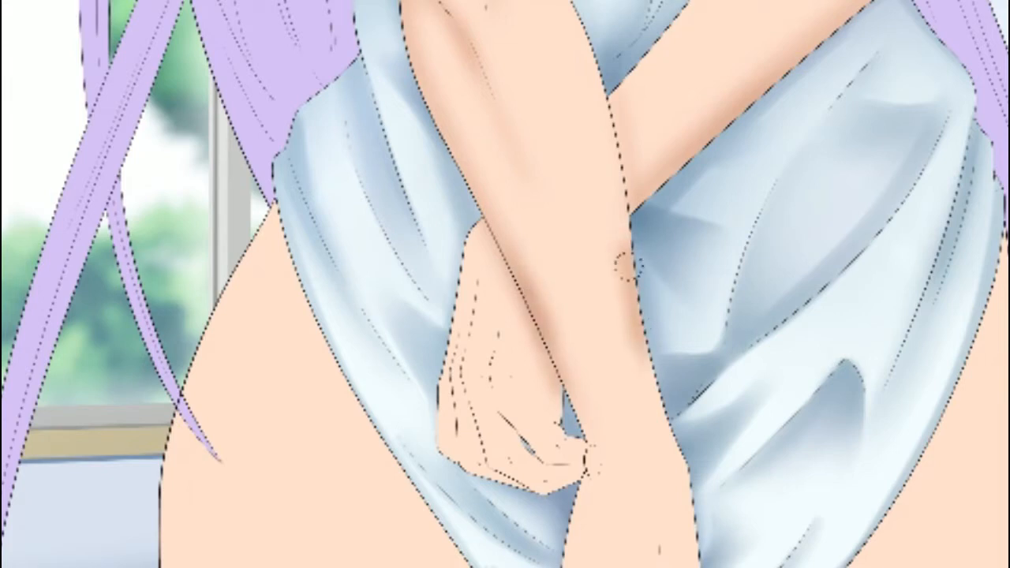
pyautogui.moveTo(625, 262); pyautogui.dragTo(638, 352)
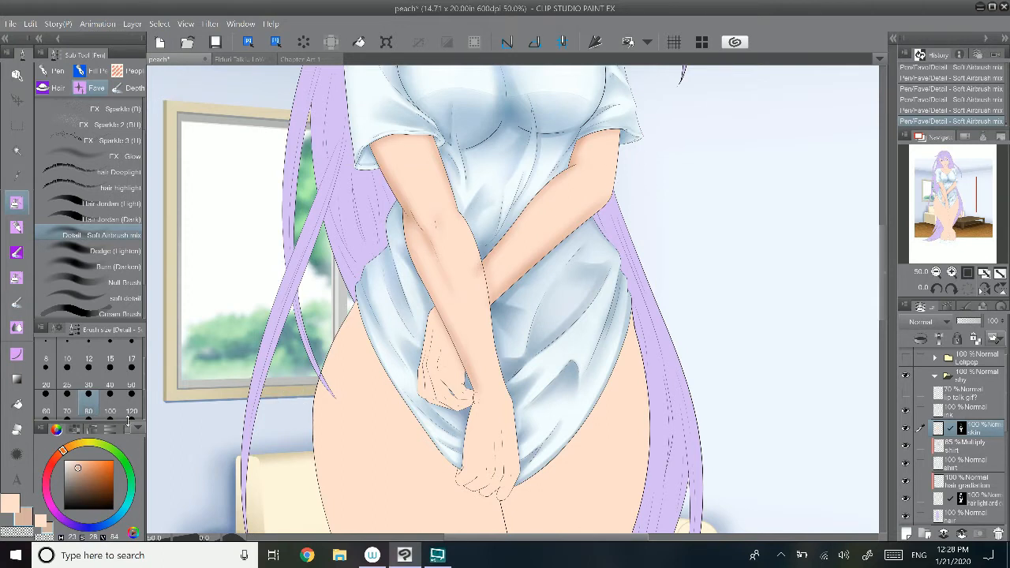
# Step: Switch to the main skin colour and soften the front forearm with the FX - Big Airbrush at size 120
pyautogui.click(14, 505)
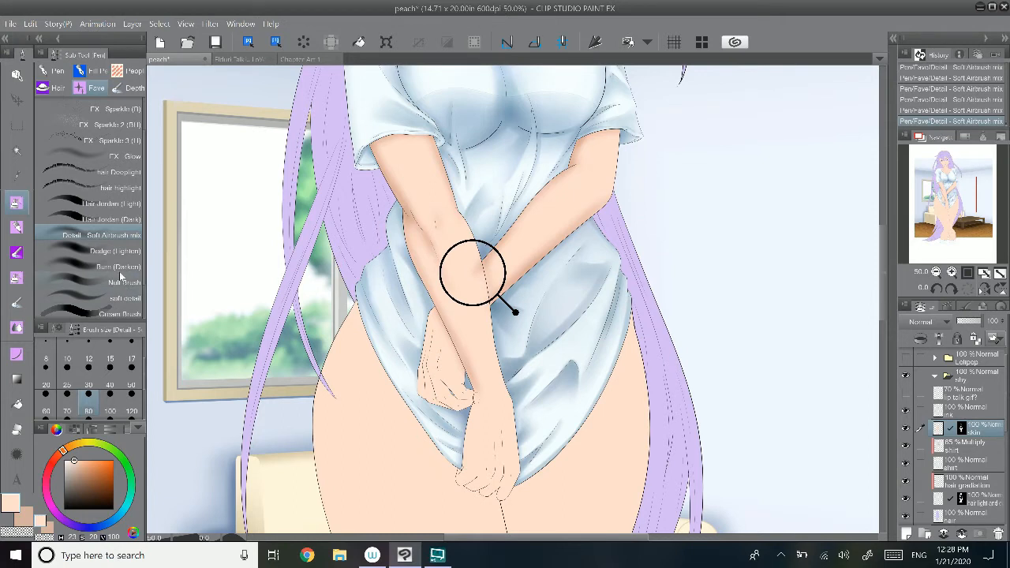
pyautogui.scroll(-3, 120, 274)
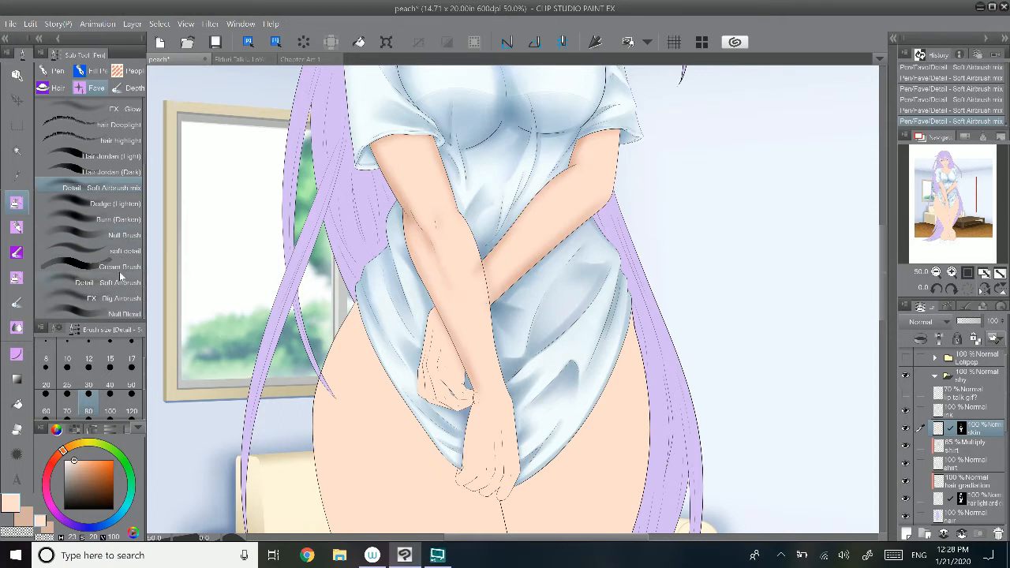
pyautogui.click(128, 295)
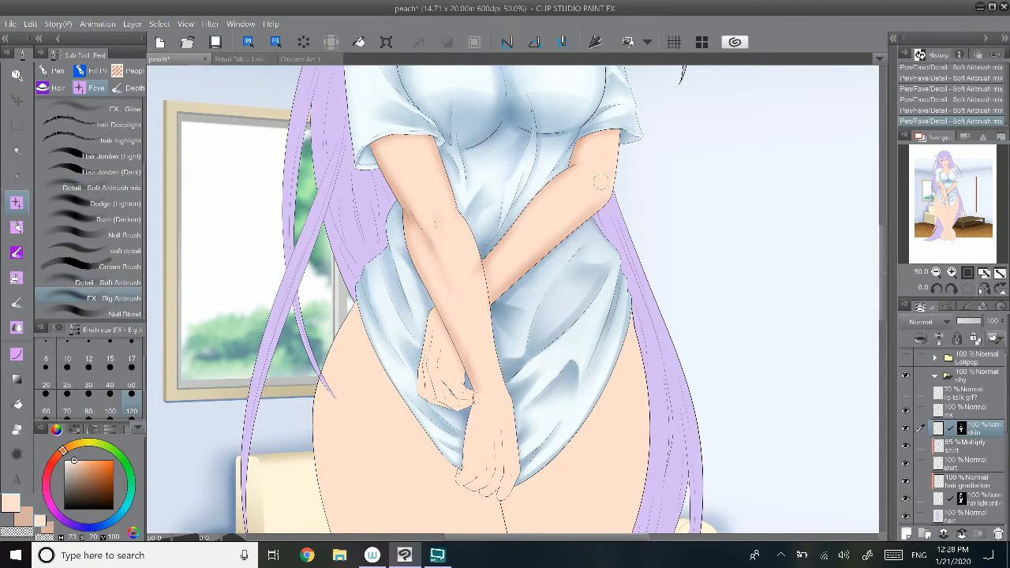
pyautogui.moveTo(473, 278); pyautogui.dragTo(480, 318)
# Step: Return to the Detail - Soft Airbrush mix brush with the darker colour and shade both forearms and the edge of the front hand
pyautogui.click(125, 187)
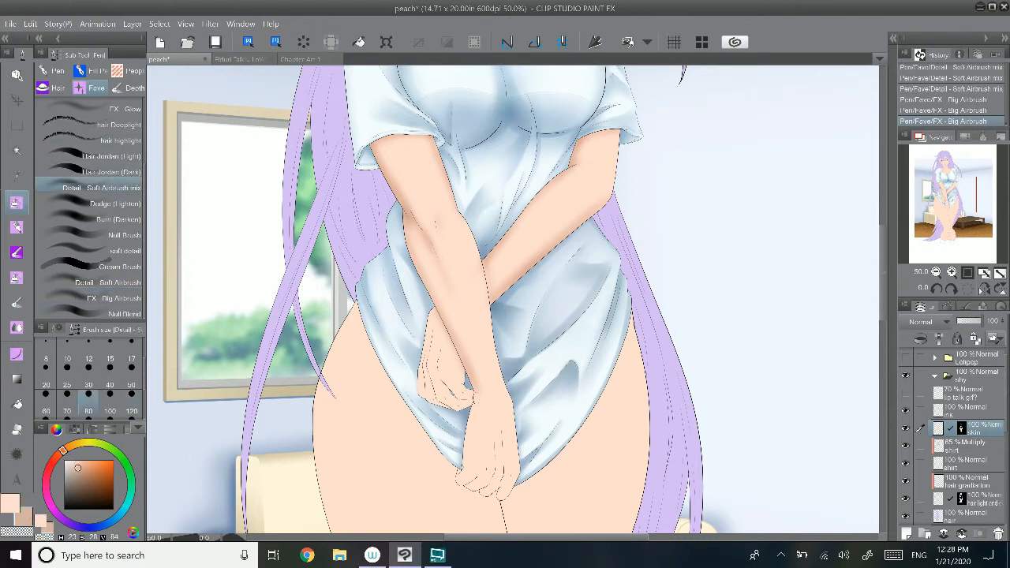
pyautogui.moveTo(462, 211); pyautogui.dragTo(504, 346)
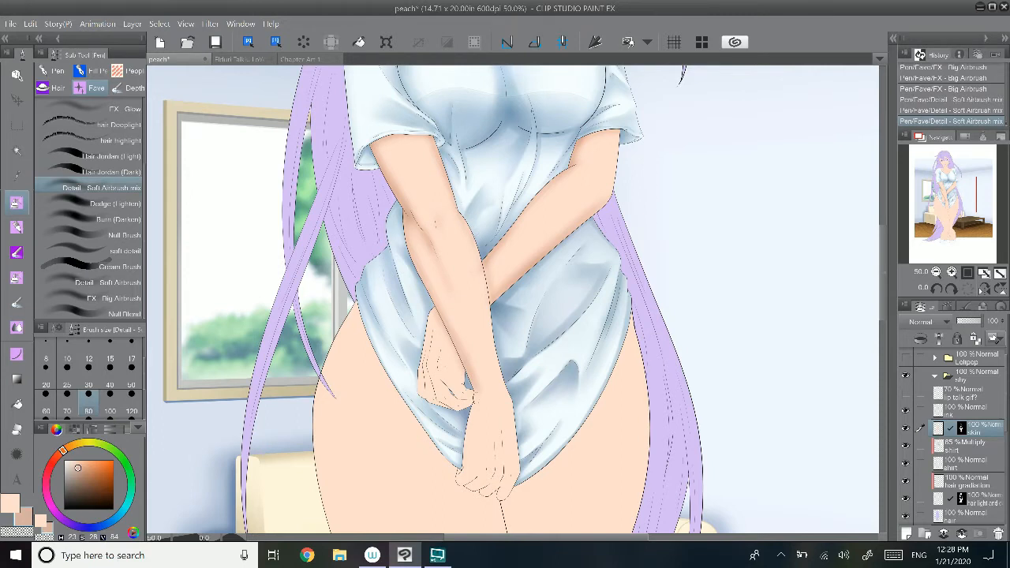
pyautogui.moveTo(454, 209); pyautogui.dragTo(474, 251)
pyautogui.moveTo(490, 277); pyautogui.dragTo(514, 259)
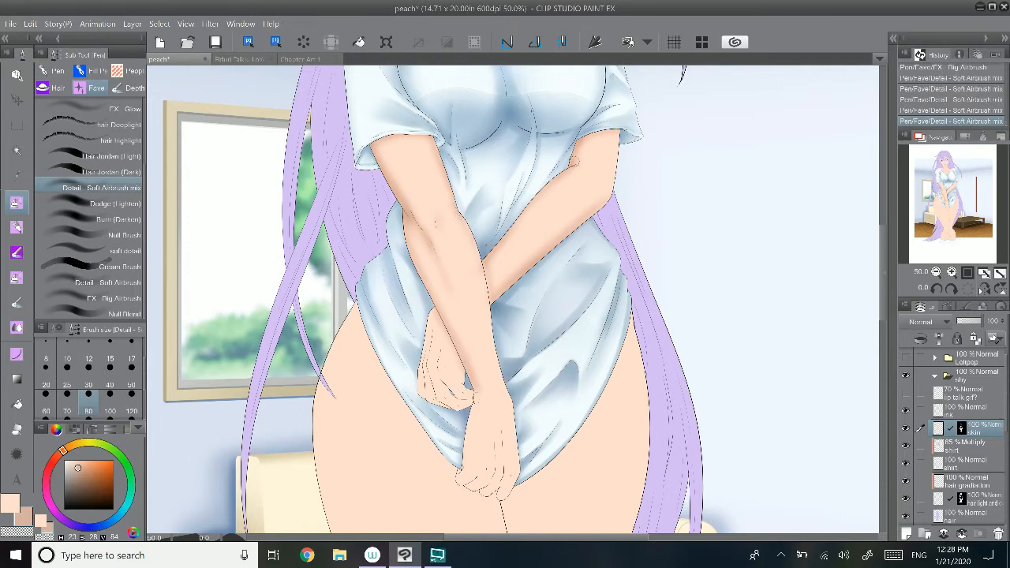
pyautogui.moveTo(573, 161); pyautogui.dragTo(550, 225)
pyautogui.moveTo(472, 403); pyautogui.dragTo(470, 451)
pyautogui.moveTo(475, 402); pyautogui.dragTo(464, 470)
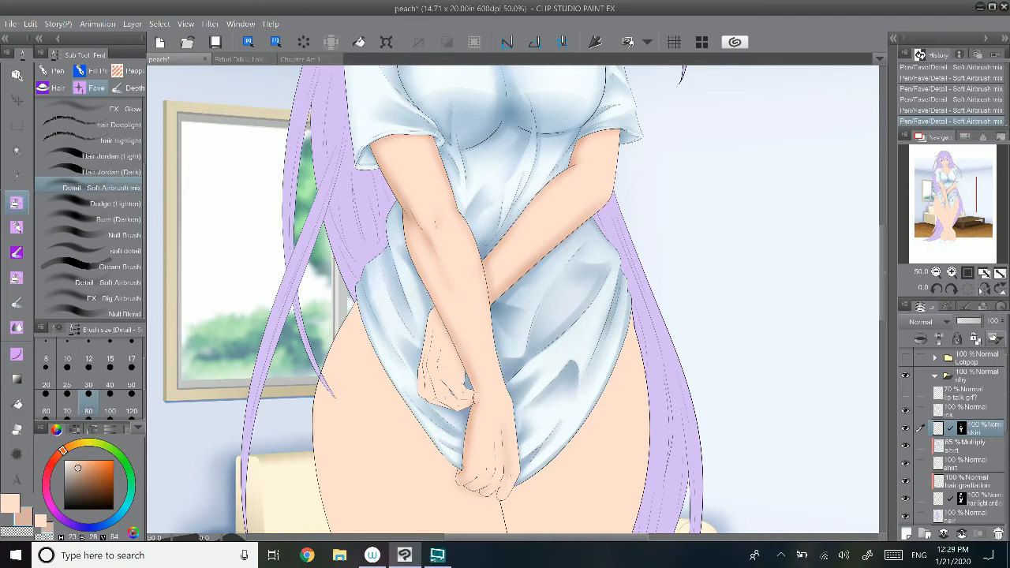
# Step: Set the brush size to 50, add small shadows between the front hand's fingers and undo the last strokes
pyautogui.click(131, 376)
pyautogui.hotkey('ctrl', 'z')
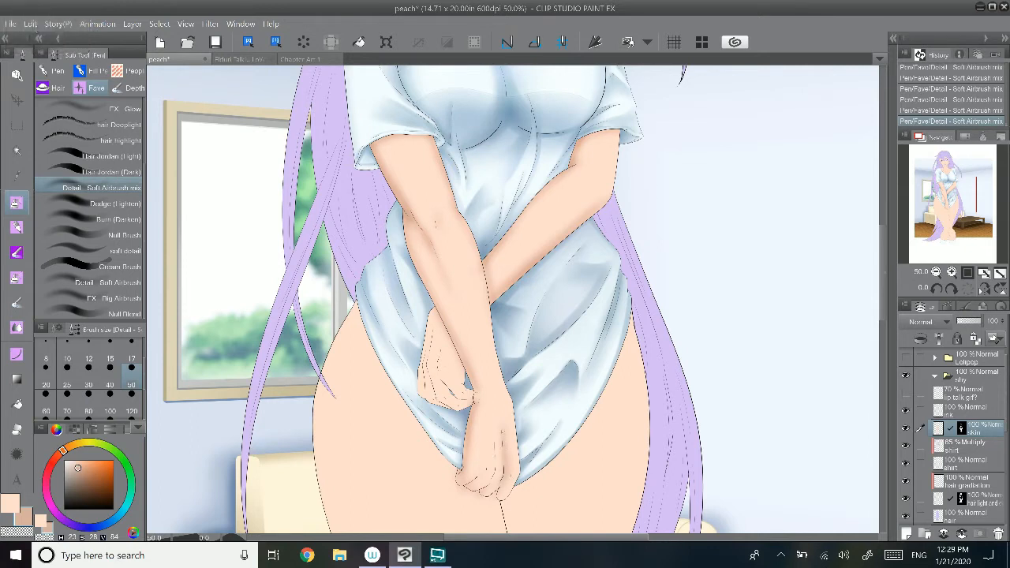
pyautogui.hotkey('ctrl', 'z')
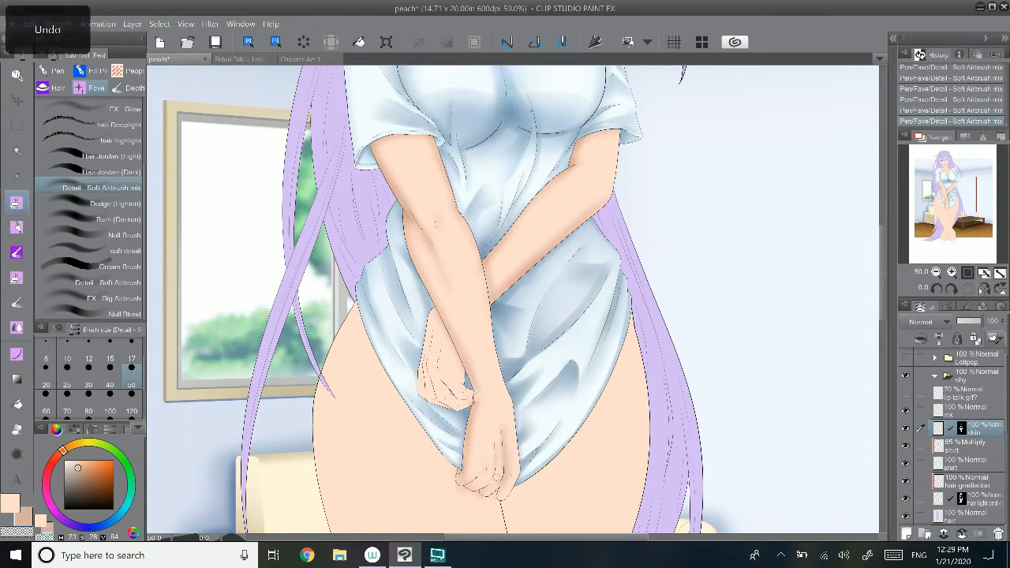
# Step: Set the brush size to 80 and softly shade the outer edge of the thigh on the sofa side
pyautogui.click(89, 391)
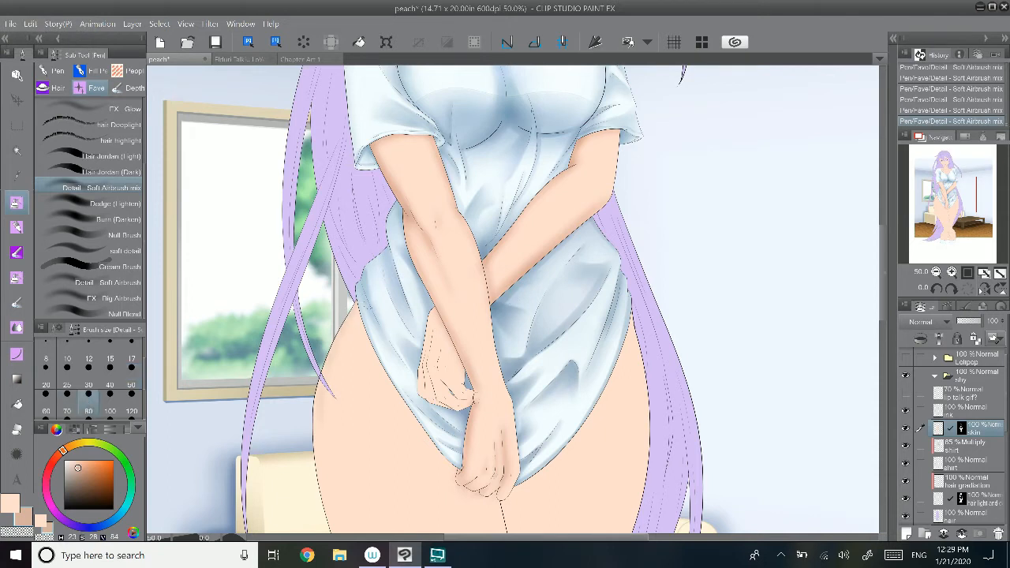
pyautogui.hotkey('ctrl', 'y')
pyautogui.hotkey('ctrl', 'y')
pyautogui.hotkey('ctrl', 'z')
pyautogui.moveTo(317, 376)
pyautogui.mouseDown()
pyautogui.moveTo(355, 349)
pyautogui.moveTo(391, 288)
pyautogui.mouseUp()
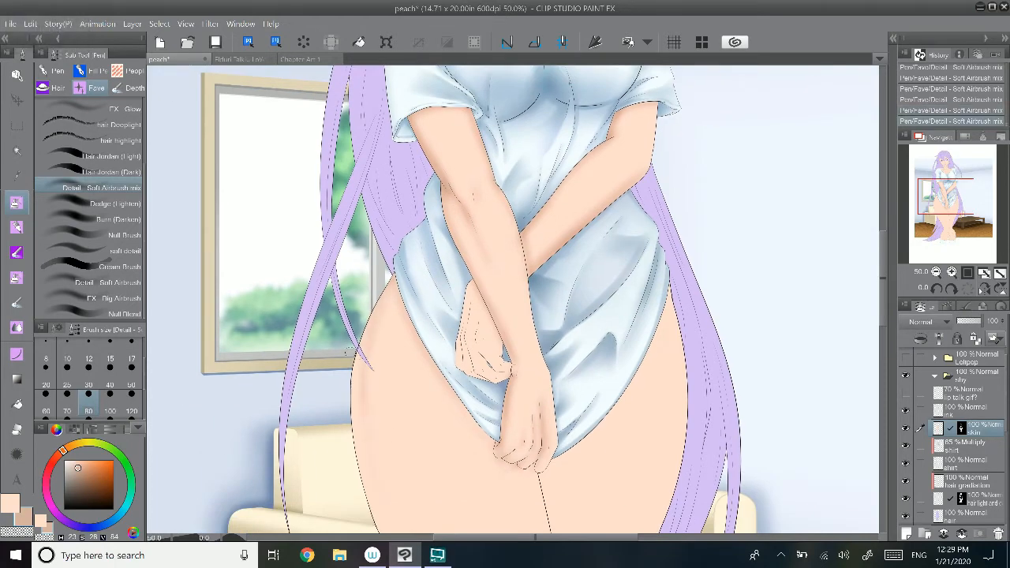
pyautogui.scroll(-3, 221, 184)
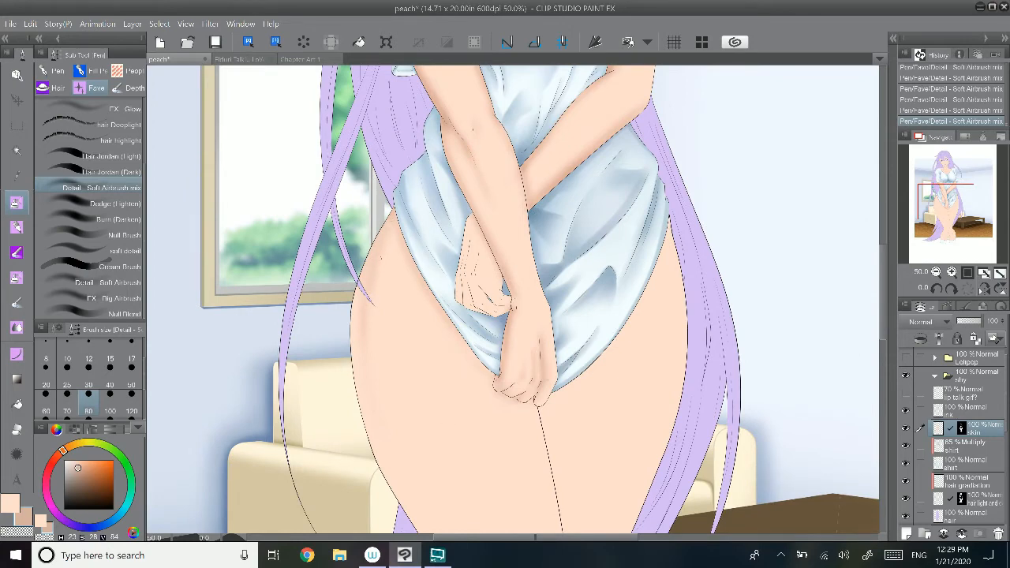
pyautogui.click(947, 205)
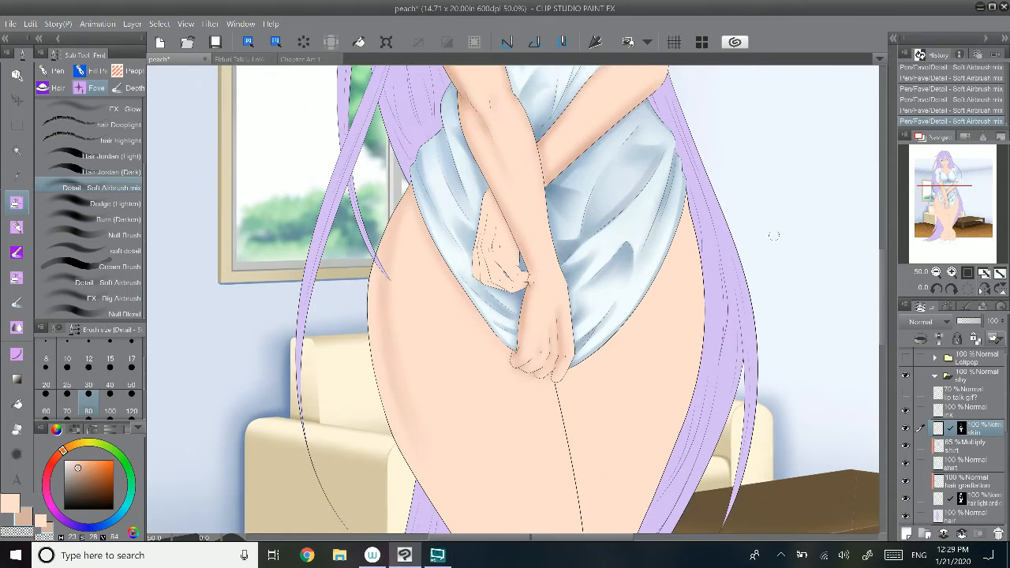
pyautogui.click(944, 198)
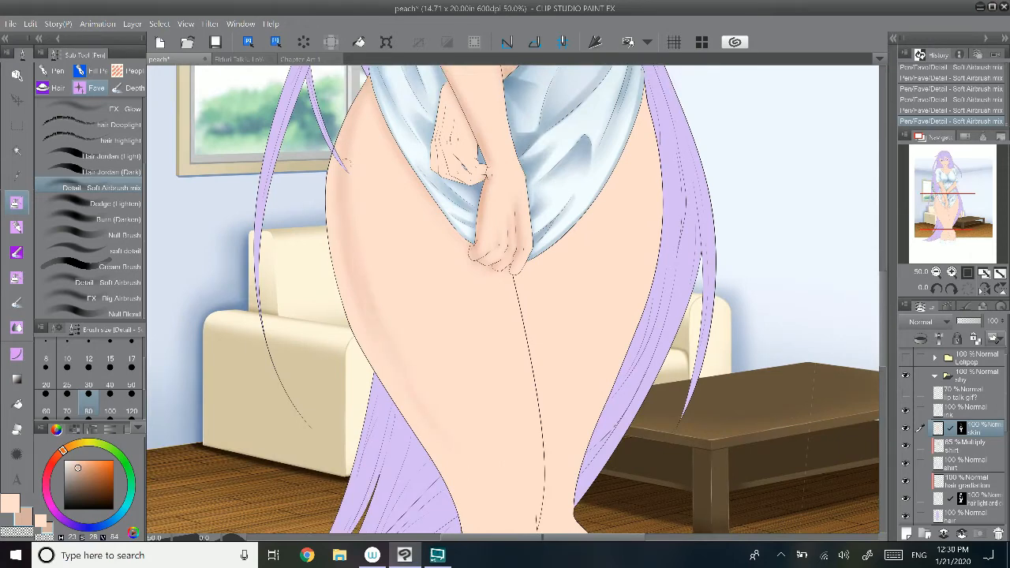
# Step: Deepen the sofa-side thigh shading with brush size 120 and smooth it out using the Null Blend brush, also at size 120
pyautogui.click(132, 402)
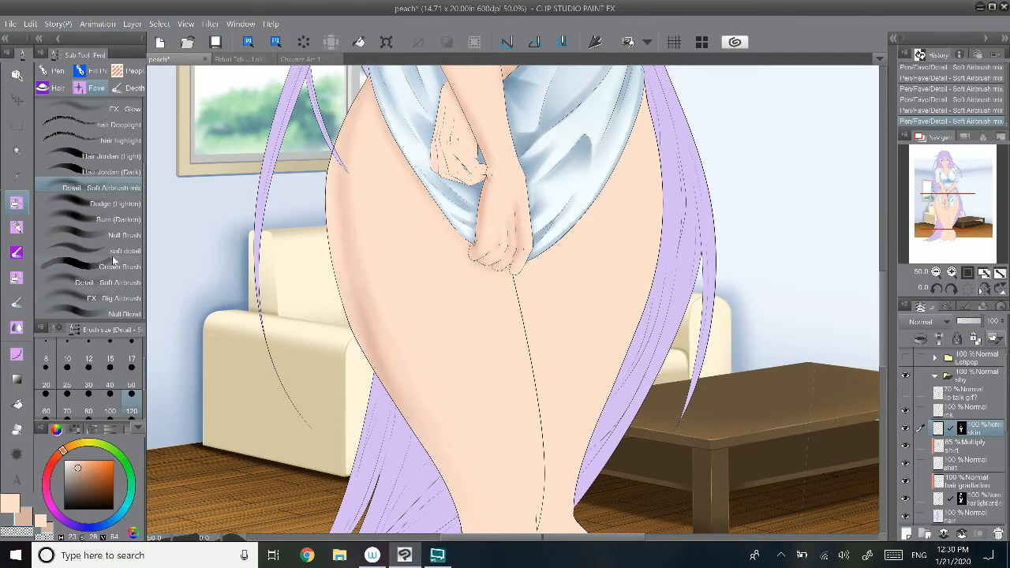
pyautogui.click(126, 314)
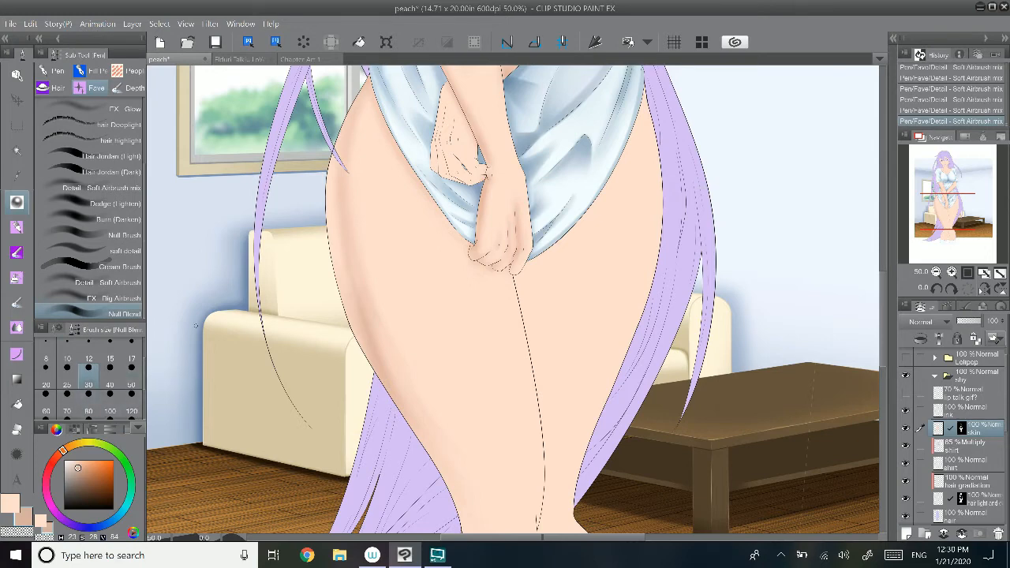
pyautogui.click(87, 404)
pyautogui.click(133, 404)
pyautogui.moveTo(342, 186); pyautogui.dragTo(349, 166)
pyautogui.moveTo(346, 180)
pyautogui.mouseDown()
pyautogui.moveTo(352, 162)
pyautogui.moveTo(350, 241)
pyautogui.mouseUp()
pyautogui.moveTo(351, 228)
pyautogui.mouseDown()
pyautogui.moveTo(361, 304)
pyautogui.moveTo(387, 363)
pyautogui.mouseUp()
pyautogui.moveTo(385, 355); pyautogui.dragTo(438, 434)
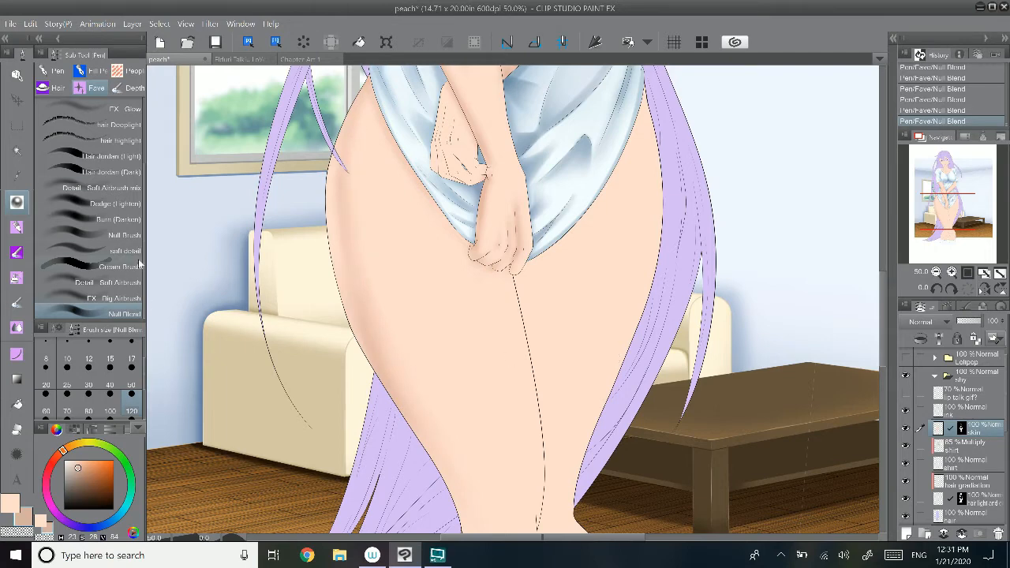
# Step: Switch back to Detail - Soft Airbrush mix, undo the misplaced strokes and shade the outer edge just above the sofa-side knee
pyautogui.click(137, 186)
pyautogui.moveTo(430, 399)
pyautogui.mouseDown()
pyautogui.moveTo(312, 288)
pyautogui.moveTo(312, 320)
pyautogui.mouseUp()
pyautogui.moveTo(288, 272); pyautogui.dragTo(338, 371)
pyautogui.hotkey('ctrl', 'z')
pyautogui.hotkey('ctrl', 'z')
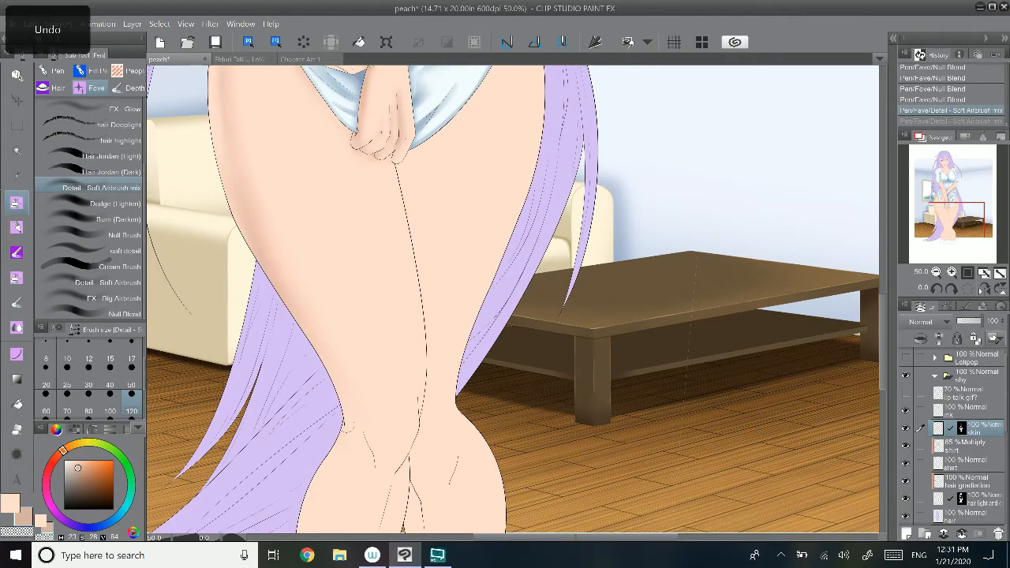
pyautogui.moveTo(312, 316); pyautogui.dragTo(343, 394)
pyautogui.moveTo(327, 351); pyautogui.dragTo(348, 434)
# Step: Shade the outer and inner sides of the sofa-side leg below the knee
pyautogui.moveTo(960, 219); pyautogui.dragTo(941, 224)
pyautogui.moveTo(418, 326); pyautogui.dragTo(374, 436)
pyautogui.moveTo(477, 366); pyautogui.dragTo(451, 467)
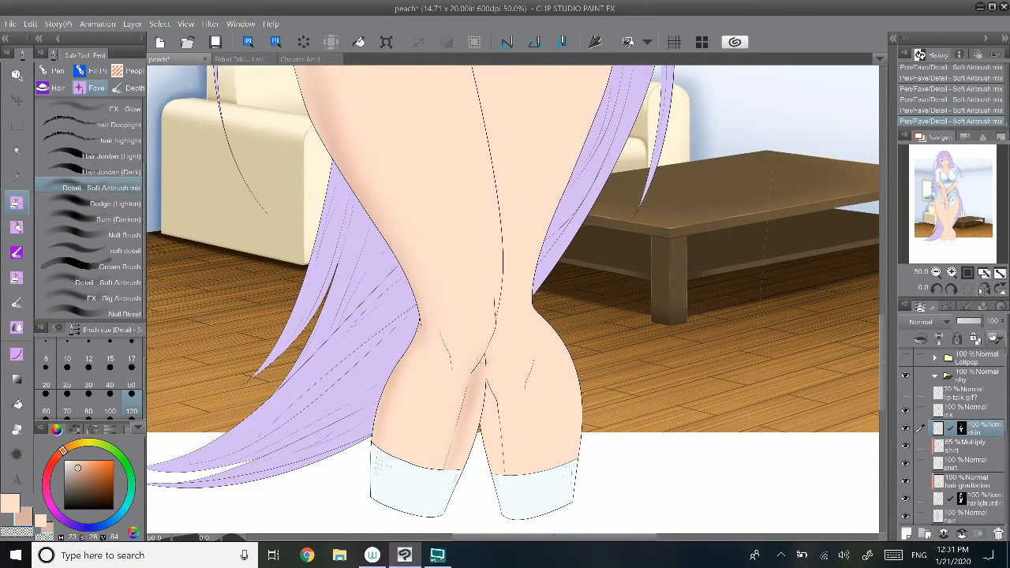
# Step: Shade the sofa-side knee crease, the gap between the knees and the inner edge of the other lower leg
pyautogui.moveTo(443, 335)
pyautogui.mouseDown()
pyautogui.moveTo(451, 388)
pyautogui.moveTo(476, 368)
pyautogui.mouseUp()
pyautogui.moveTo(496, 312)
pyautogui.mouseDown()
pyautogui.moveTo(502, 240)
pyautogui.moveTo(491, 352)
pyautogui.moveTo(498, 439)
pyautogui.mouseUp()
pyautogui.moveTo(488, 382); pyautogui.dragTo(500, 468)
pyautogui.click(486, 390)
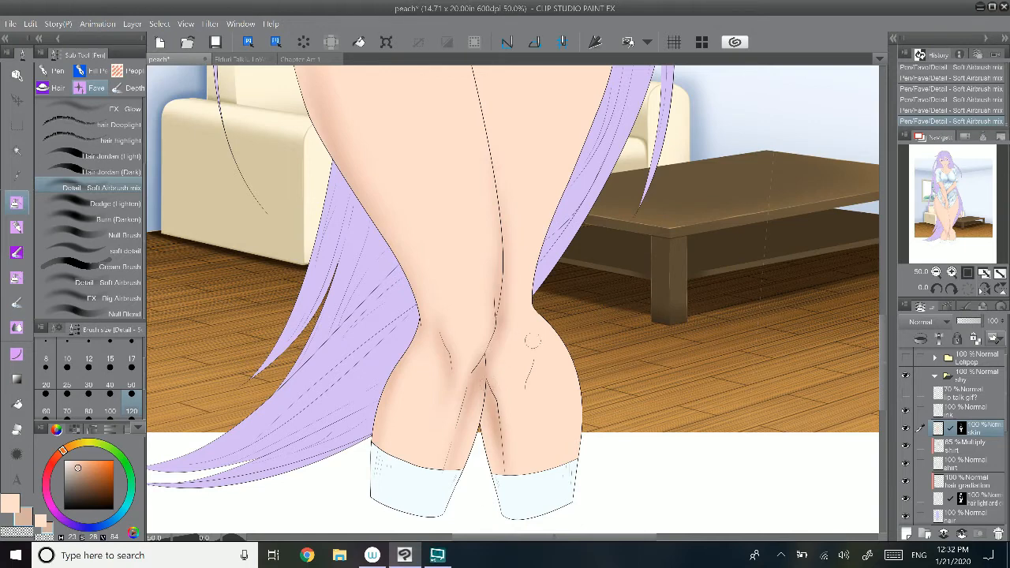
# Step: Shade the knee crease on the table-side leg and the outer bends of both knees
pyautogui.moveTo(531, 363)
pyautogui.mouseDown()
pyautogui.moveTo(529, 399)
pyautogui.moveTo(533, 355)
pyautogui.mouseUp()
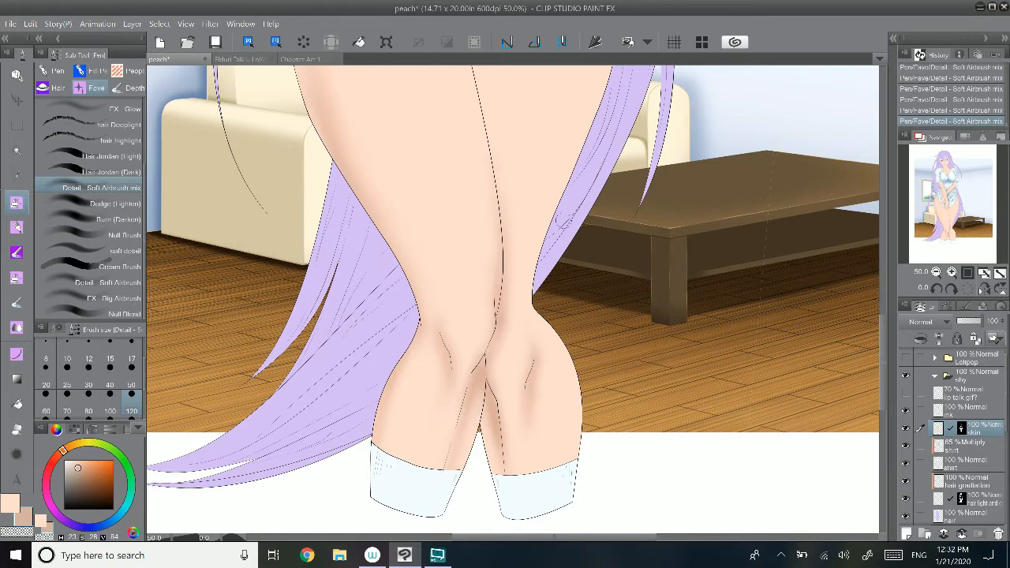
pyautogui.moveTo(540, 314)
pyautogui.mouseDown()
pyautogui.moveTo(579, 411)
pyautogui.moveTo(579, 448)
pyautogui.moveTo(534, 288)
pyautogui.moveTo(540, 235)
pyautogui.mouseUp()
pyautogui.moveTo(421, 326); pyautogui.dragTo(423, 315)
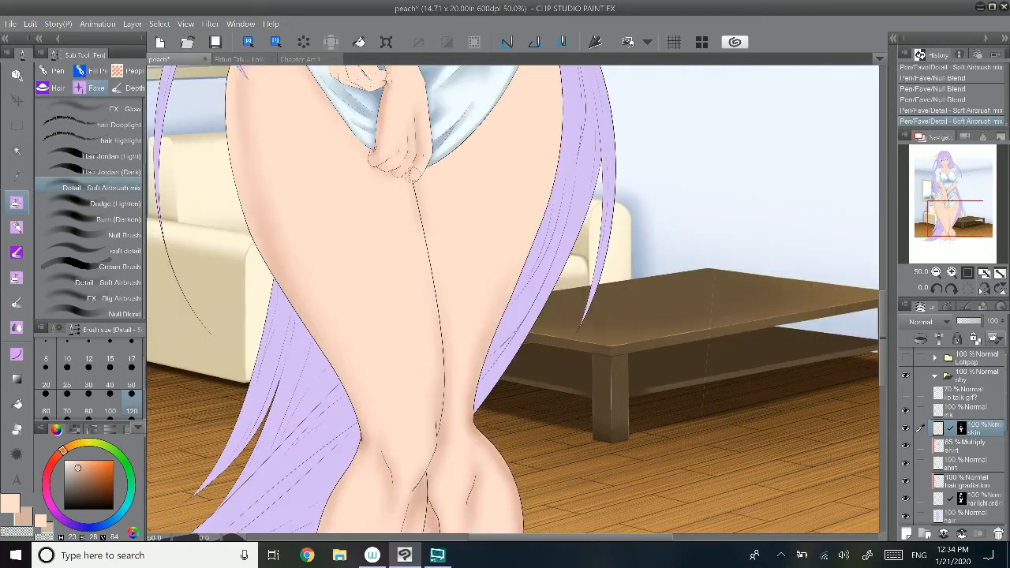
# Step: Shade along the line between the thighs and below the front hand, and smooth the shading with the Null Blend brush
pyautogui.moveTo(412, 169)
pyautogui.mouseDown()
pyautogui.moveTo(398, 199)
pyautogui.moveTo(426, 215)
pyautogui.moveTo(440, 411)
pyautogui.mouseUp()
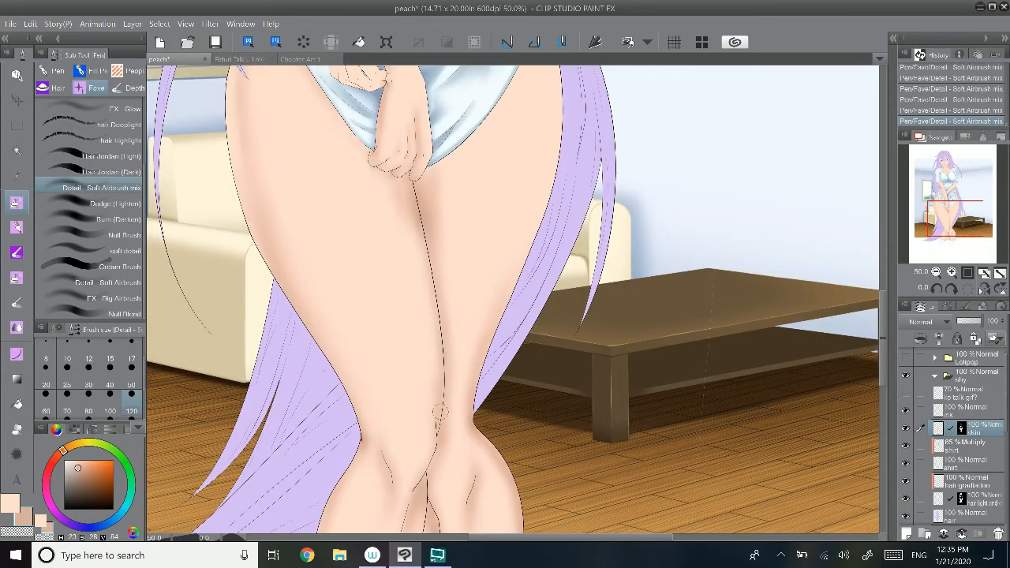
pyautogui.moveTo(439, 170); pyautogui.dragTo(444, 273)
pyautogui.moveTo(385, 180)
pyautogui.mouseDown()
pyautogui.moveTo(390, 200)
pyautogui.moveTo(406, 197)
pyautogui.moveTo(403, 207)
pyautogui.mouseUp()
pyautogui.click(126, 315)
pyautogui.moveTo(403, 207); pyautogui.dragTo(394, 180)
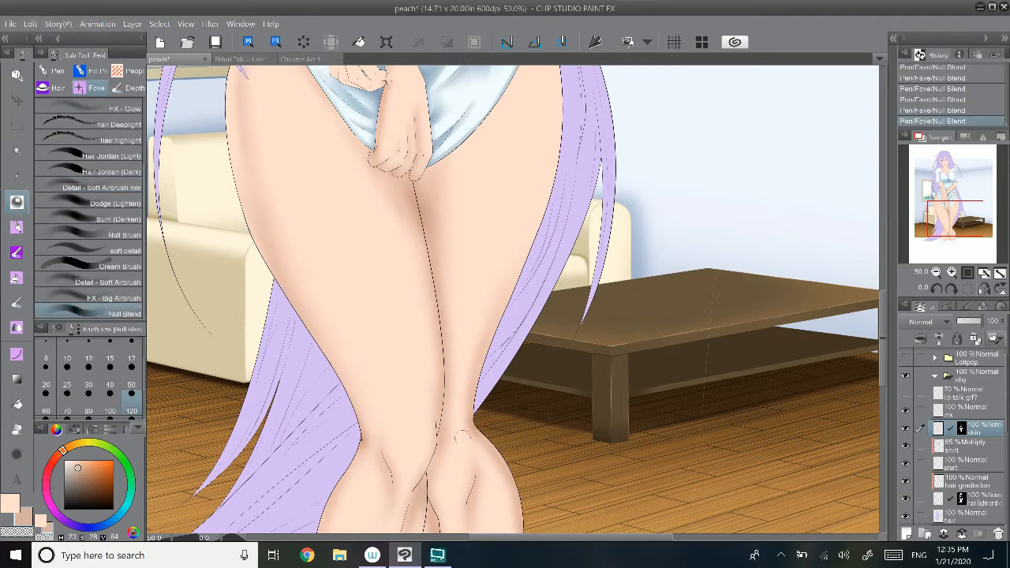
# Step: Switch to Detail - Soft Airbrush mix and deepen the shadow at the top of the inner thighs below the hand
pyautogui.click(130, 187)
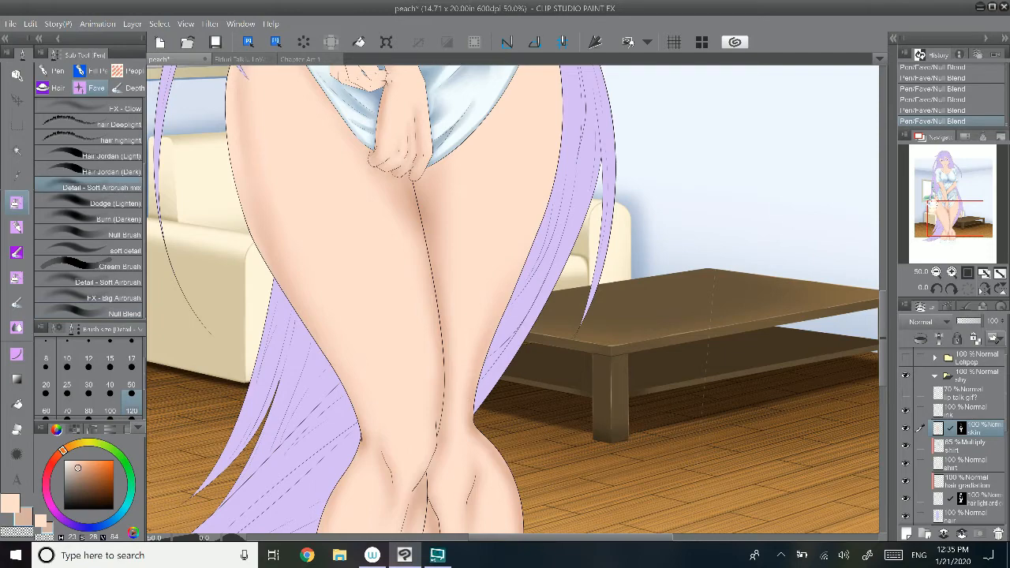
pyautogui.click(956, 211)
pyautogui.moveTo(408, 276); pyautogui.dragTo(412, 305)
pyautogui.click(959, 204)
pyautogui.moveTo(368, 369); pyautogui.dragTo(372, 399)
pyautogui.moveTo(369, 365)
pyautogui.mouseDown()
pyautogui.moveTo(373, 395)
pyautogui.moveTo(372, 365)
pyautogui.mouseUp()
pyautogui.moveTo(371, 352); pyautogui.dragTo(367, 379)
pyautogui.moveTo(366, 363); pyautogui.dragTo(372, 396)
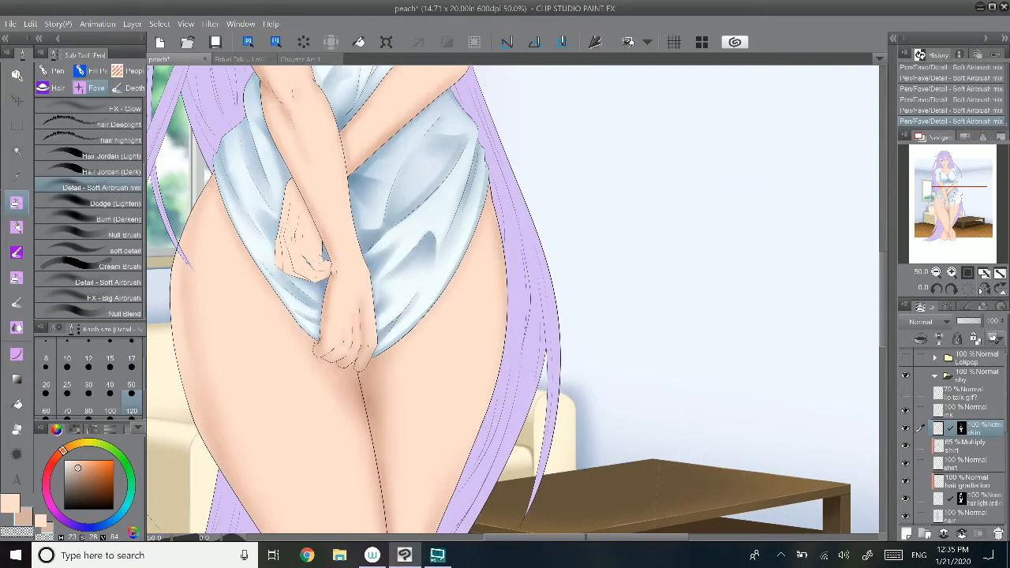
# Step: Reselect the Detail - Soft Airbrush mix brush and strengthen the soft shading on the thighs
pyautogui.click(958, 198)
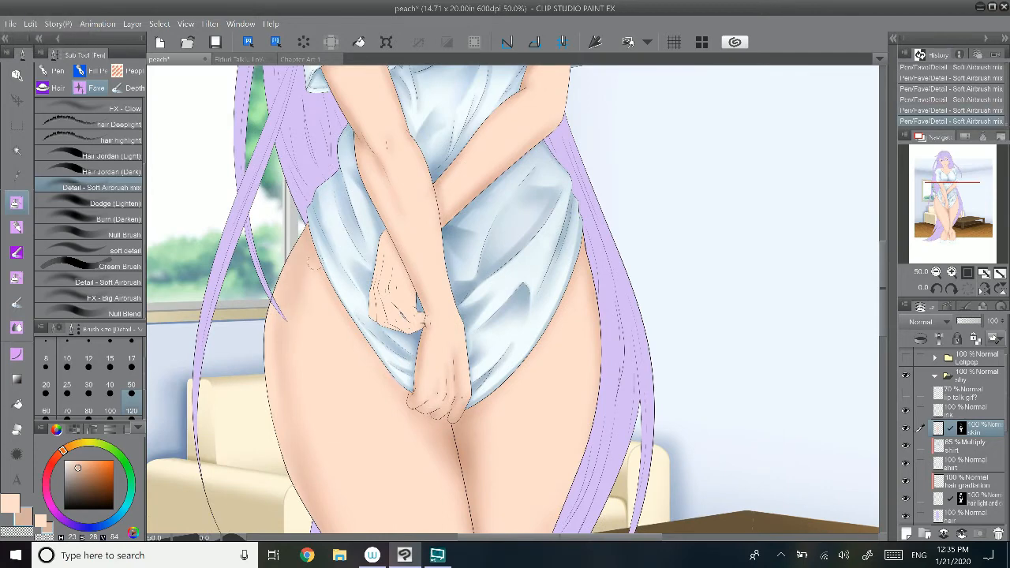
pyautogui.scroll(3, 113, 267)
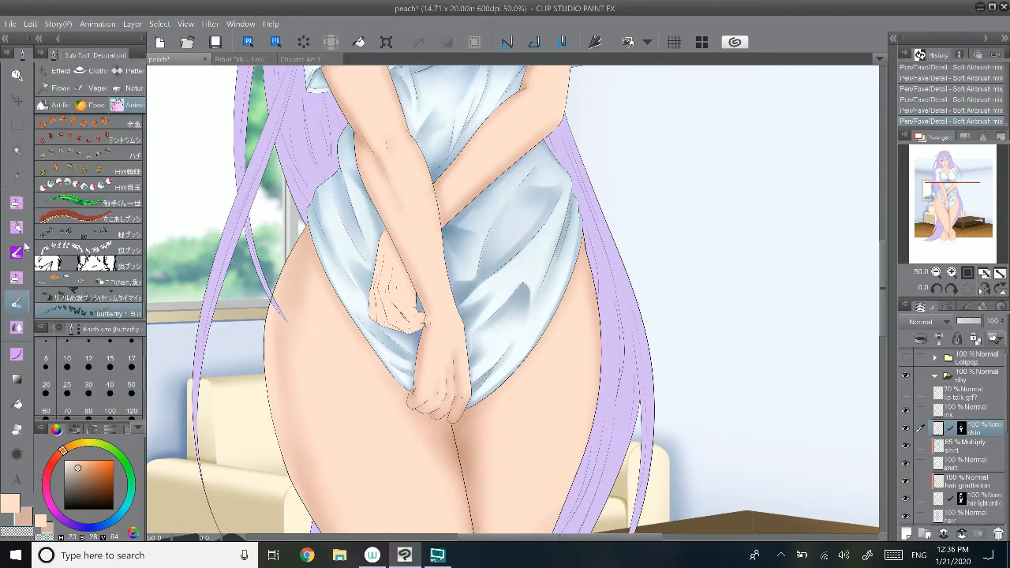
pyautogui.scroll(-3, 113, 268)
pyautogui.click(126, 314)
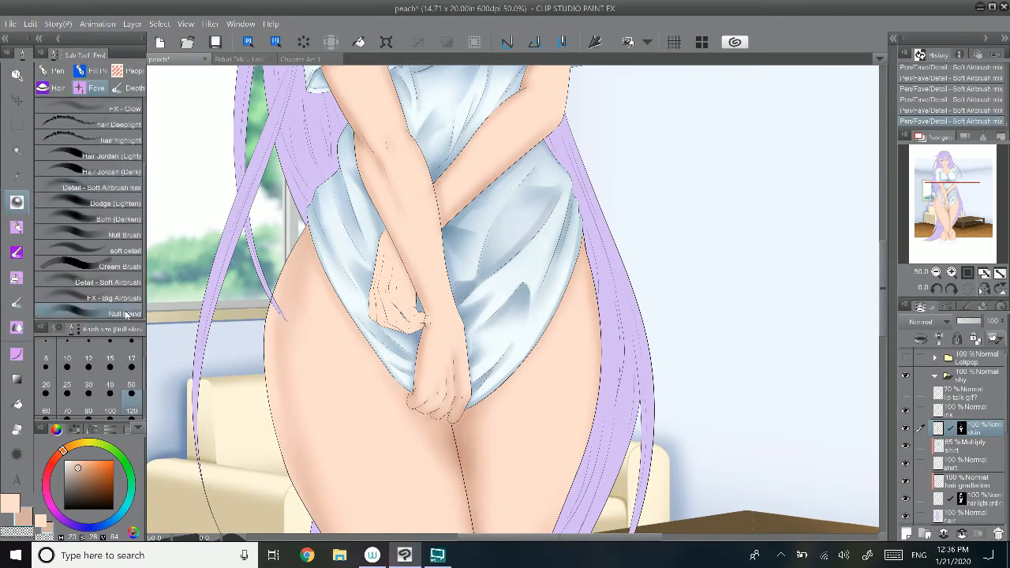
pyautogui.click(118, 187)
pyautogui.moveTo(947, 213); pyautogui.dragTo(952, 231)
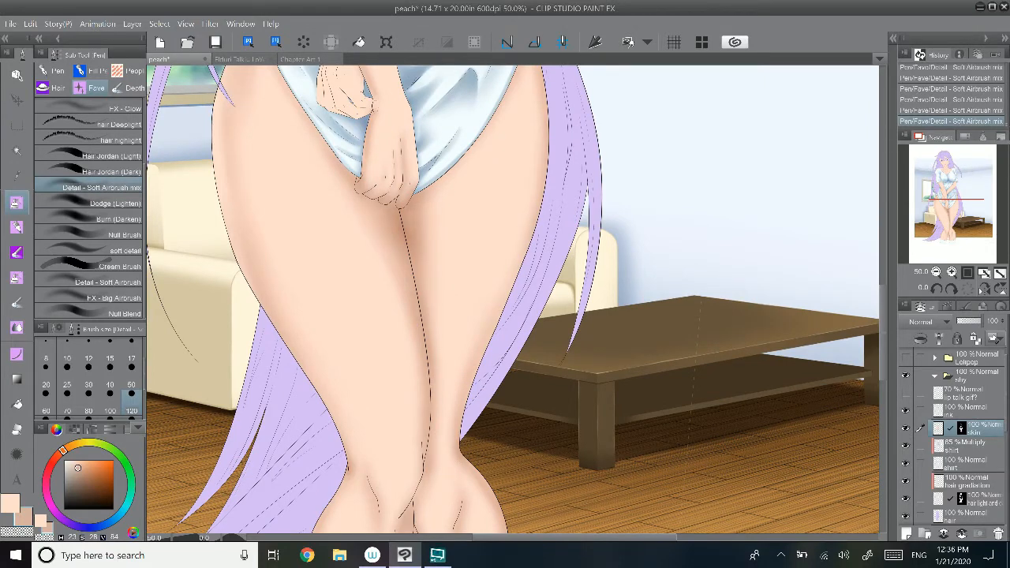
pyautogui.moveTo(962, 209); pyautogui.dragTo(960, 213)
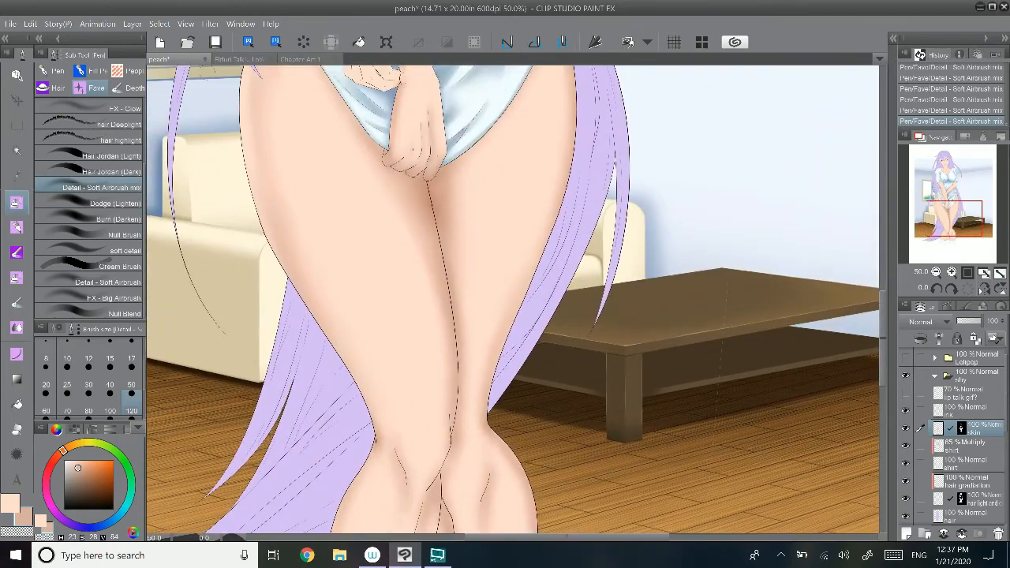
# Step: Switch to the Burn (Darken) brush at size 200 and darken the table-side thigh along the shirt hem, undoing the excess strokes
pyautogui.click(126, 220)
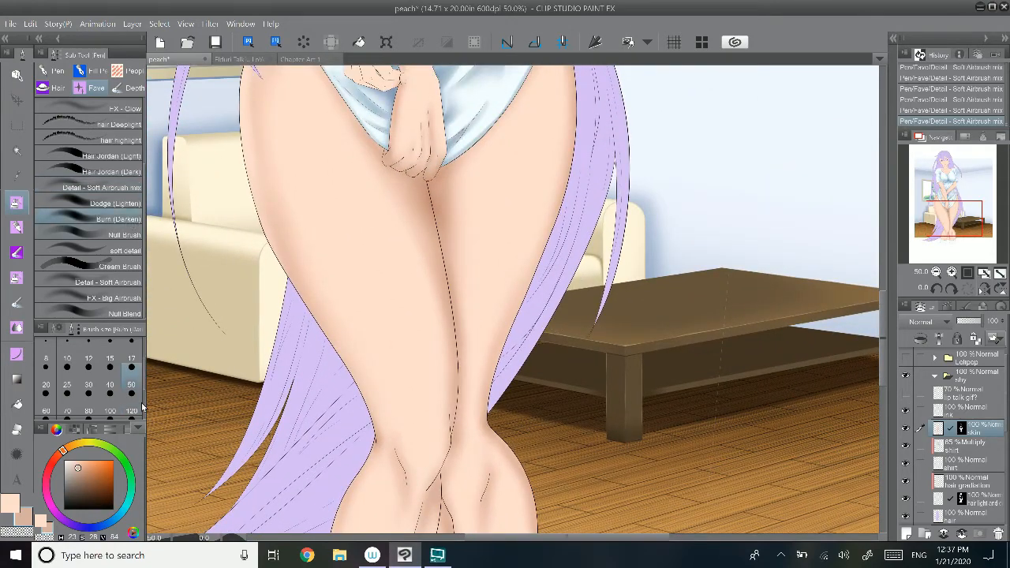
pyautogui.scroll(-3, 89, 378)
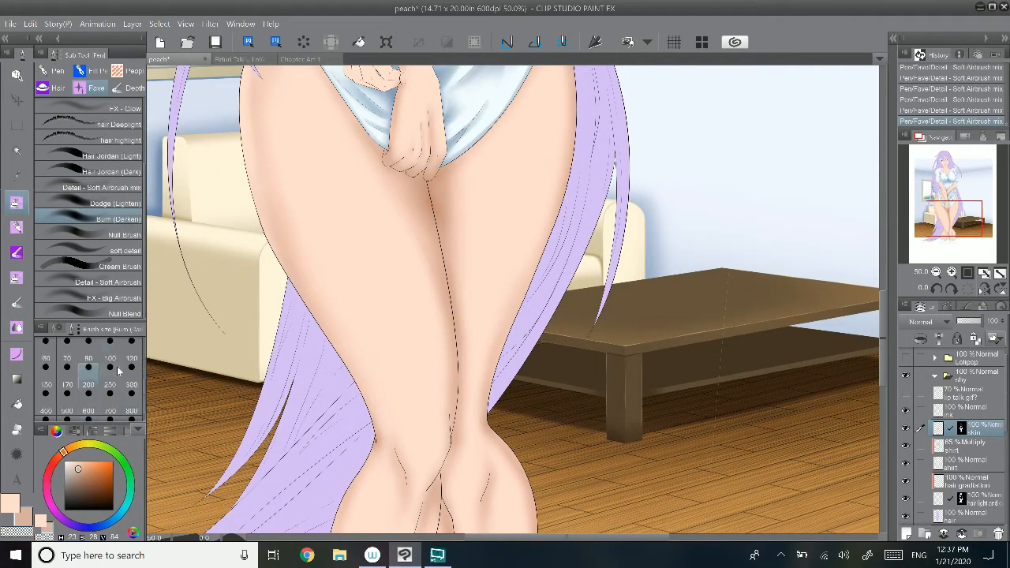
pyautogui.click(89, 371)
pyautogui.scroll(-2, 521, 318)
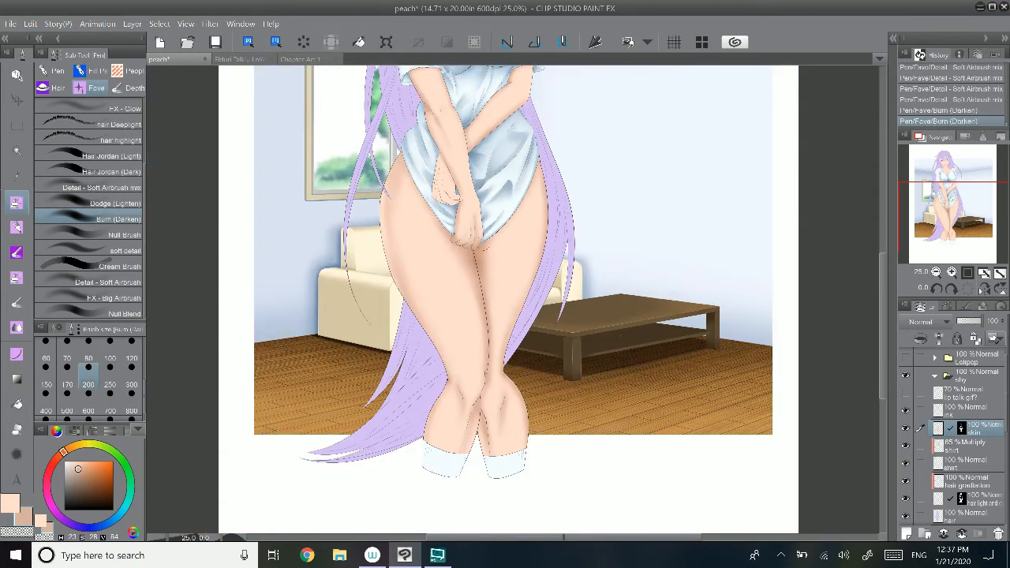
pyautogui.moveTo(483, 241); pyautogui.dragTo(514, 221)
pyautogui.moveTo(509, 229); pyautogui.dragTo(529, 201)
pyautogui.moveTo(524, 209); pyautogui.dragTo(538, 175)
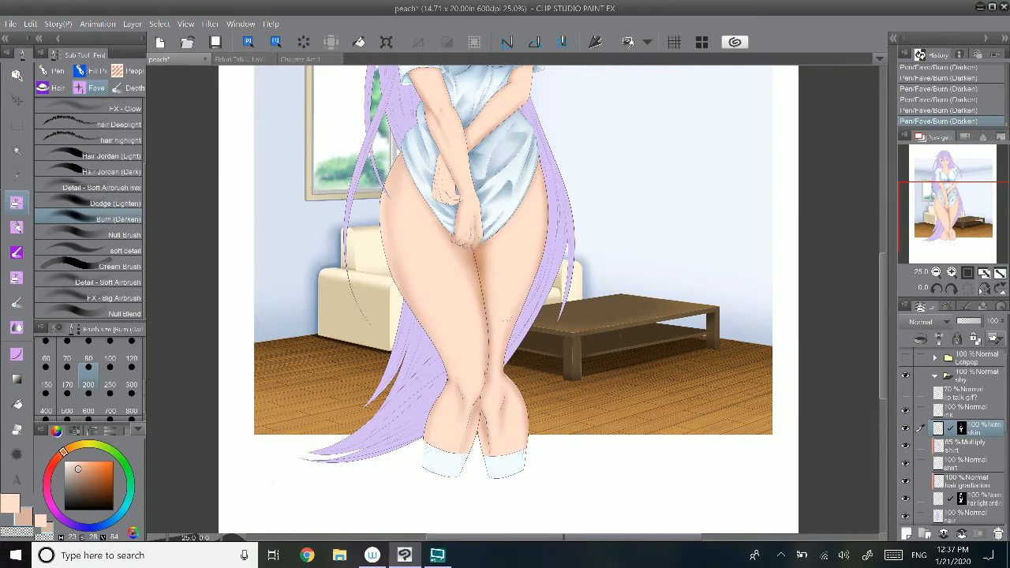
pyautogui.hotkey('ctrl', 'z')
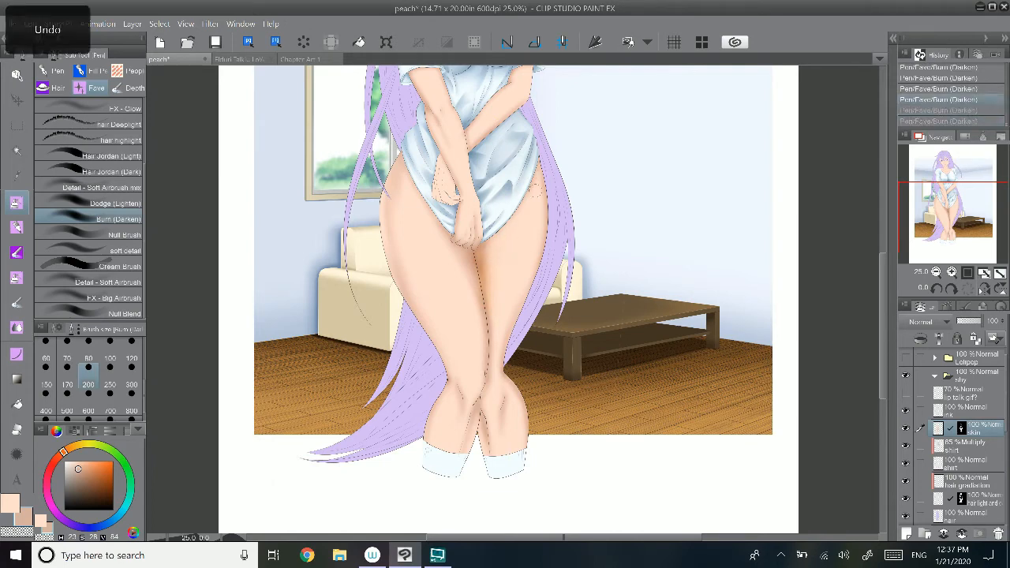
# Step: Darken the line between the thighs and the lower outer edge of the sofa-side thigh with the Burn (Darken) brush
pyautogui.moveTo(490, 264); pyautogui.dragTo(499, 332)
pyautogui.hotkey('ctrl', 'z')
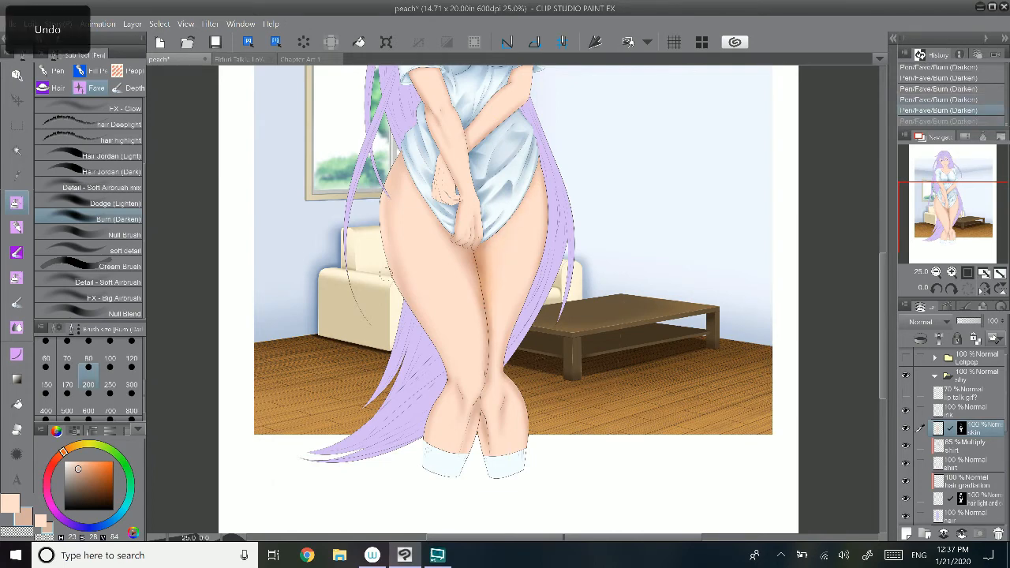
pyautogui.moveTo(387, 275); pyautogui.dragTo(412, 323)
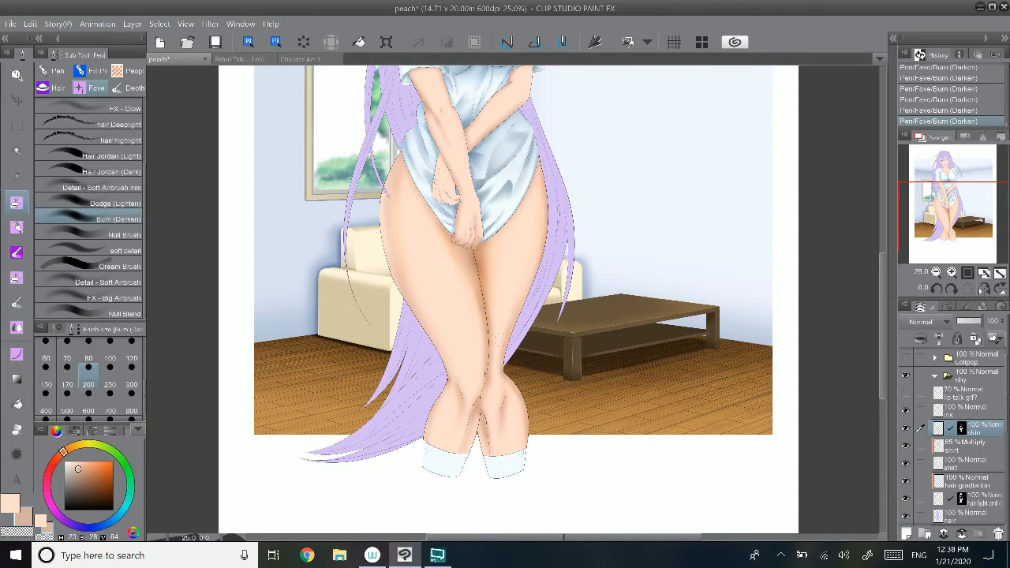
# Step: Smooth the shading on the outer edge of the table-side thigh above the knee with the Null Blend brush
pyautogui.click(110, 313)
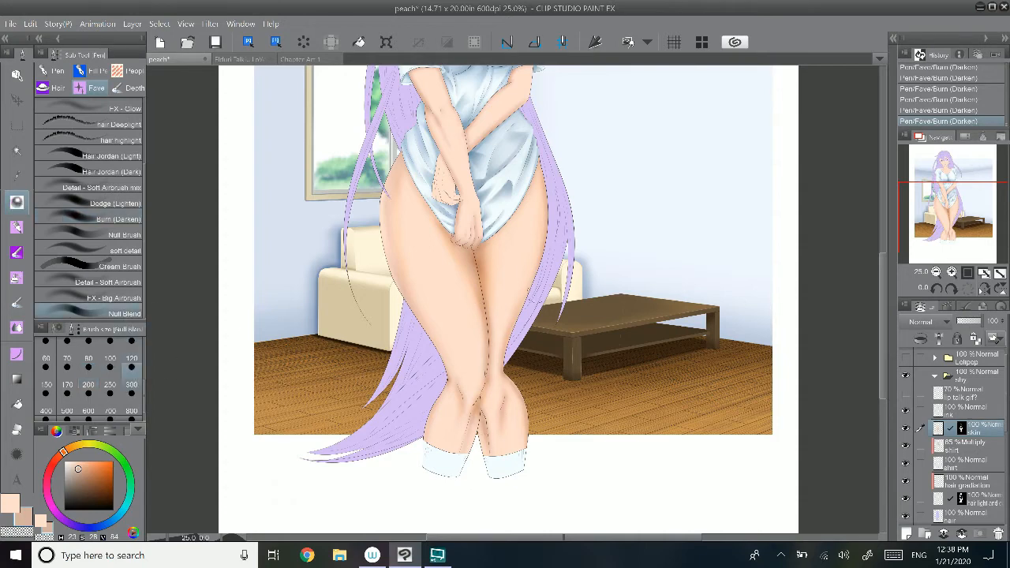
pyautogui.moveTo(533, 294); pyautogui.dragTo(514, 325)
pyautogui.moveTo(530, 292); pyautogui.dragTo(513, 325)
# Step: Return to the Burn (Darken) brush and darken the sofa-side thigh's outer edge from the hip to mid-thigh
pyautogui.click(110, 220)
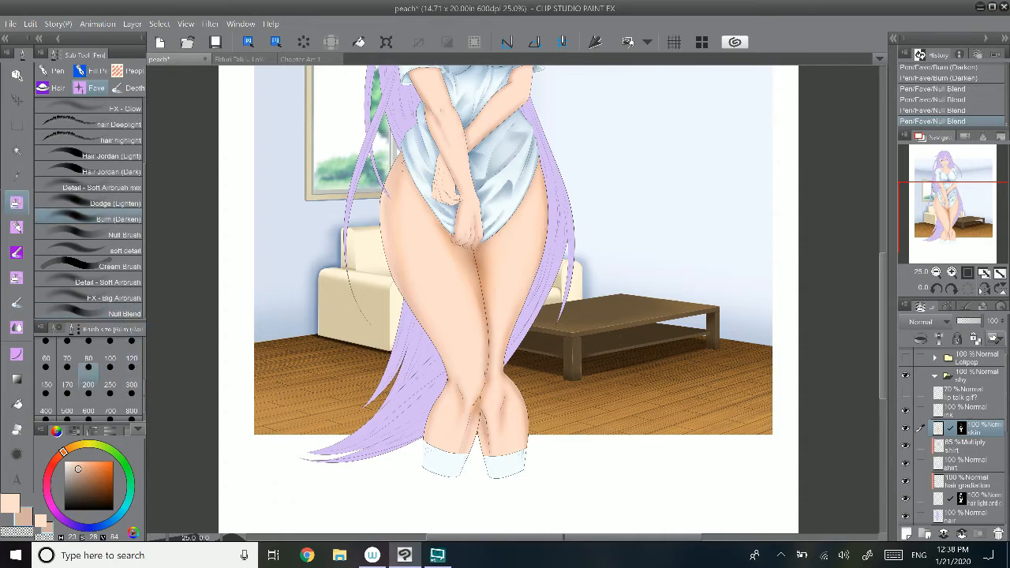
pyautogui.moveTo(398, 170); pyautogui.dragTo(388, 244)
pyautogui.moveTo(387, 201); pyautogui.dragTo(388, 245)
pyautogui.moveTo(389, 236); pyautogui.dragTo(400, 280)
pyautogui.moveTo(388, 237); pyautogui.dragTo(400, 280)
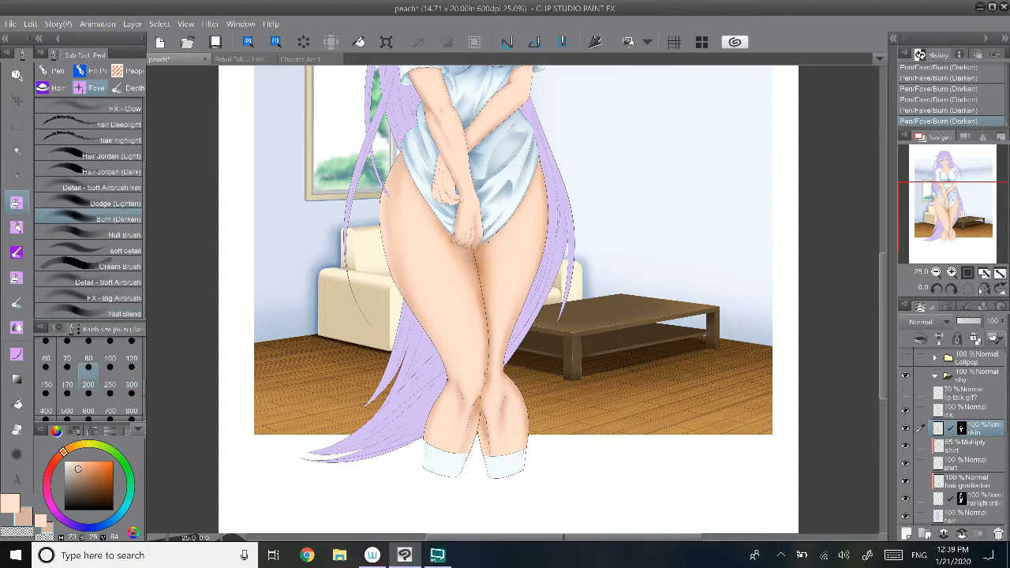
# Step: Tint the inner thighs with the FX - Big Airbrush at size 200 in purple (H 281, S 45, V 88), undoing the excess strokes
pyautogui.click(110, 297)
pyautogui.keyDown('alt'); pyautogui.click(470, 296); pyautogui.keyUp('alt')
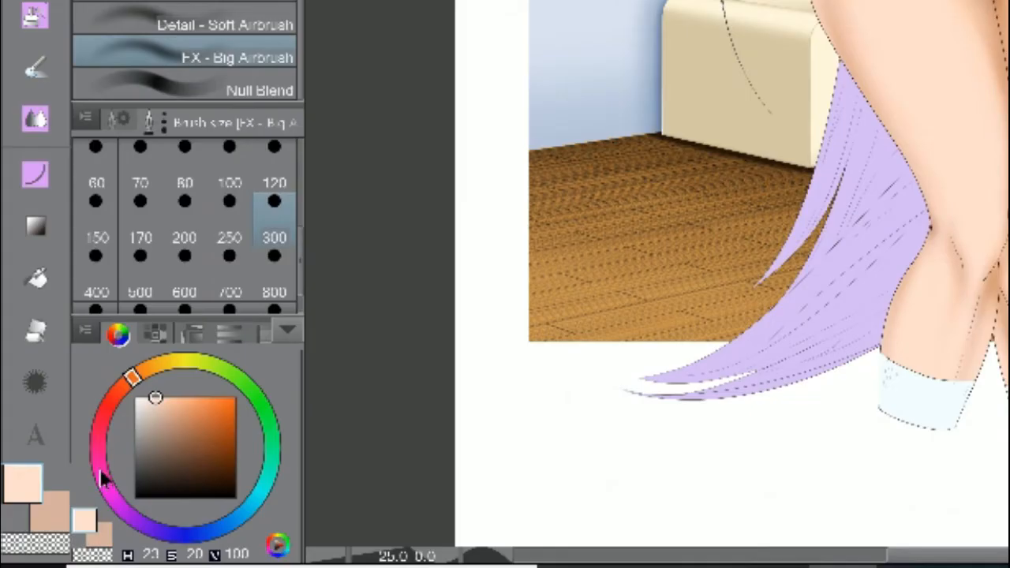
pyautogui.moveTo(64, 451); pyautogui.dragTo(52, 506)
pyautogui.moveTo(156, 398); pyautogui.dragTo(180, 408)
pyautogui.click(126, 514)
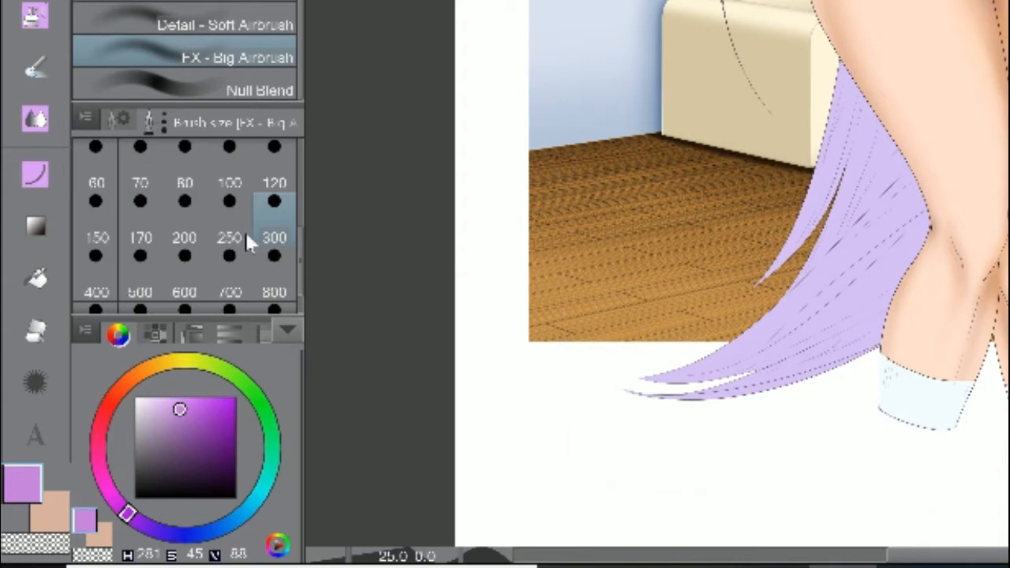
pyautogui.click(193, 220)
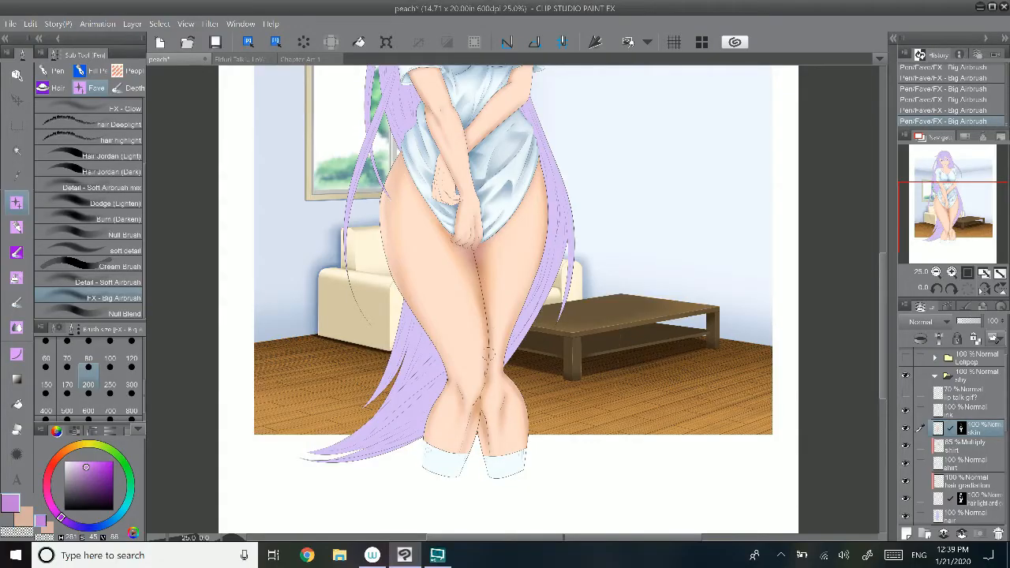
pyautogui.hotkey('ctrl', 'z')
pyautogui.hotkey('ctrl', 'z')
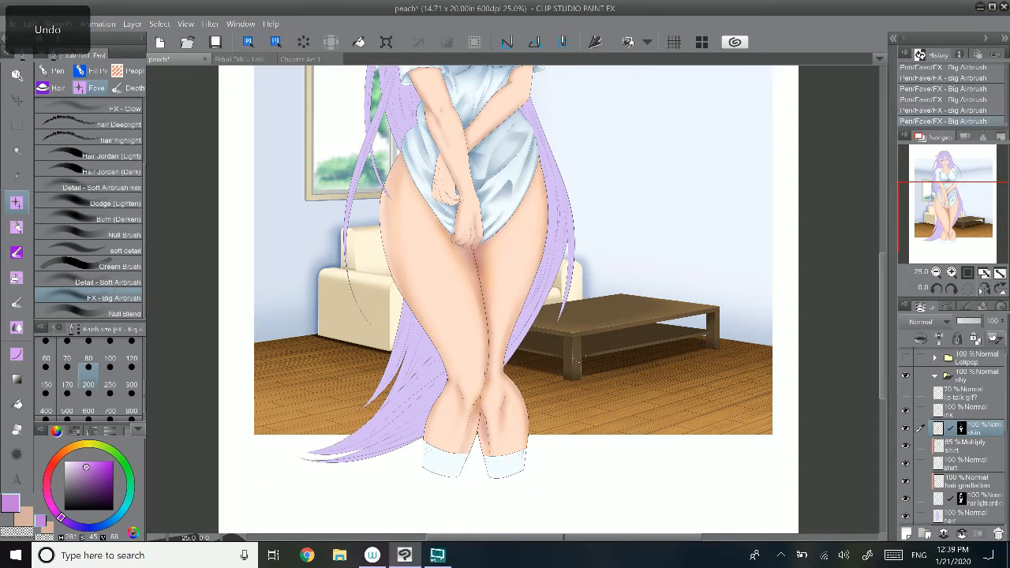
# Step: Blend the purple tint along the line between the thighs with the Null Blend brush at size 200
pyautogui.click(126, 314)
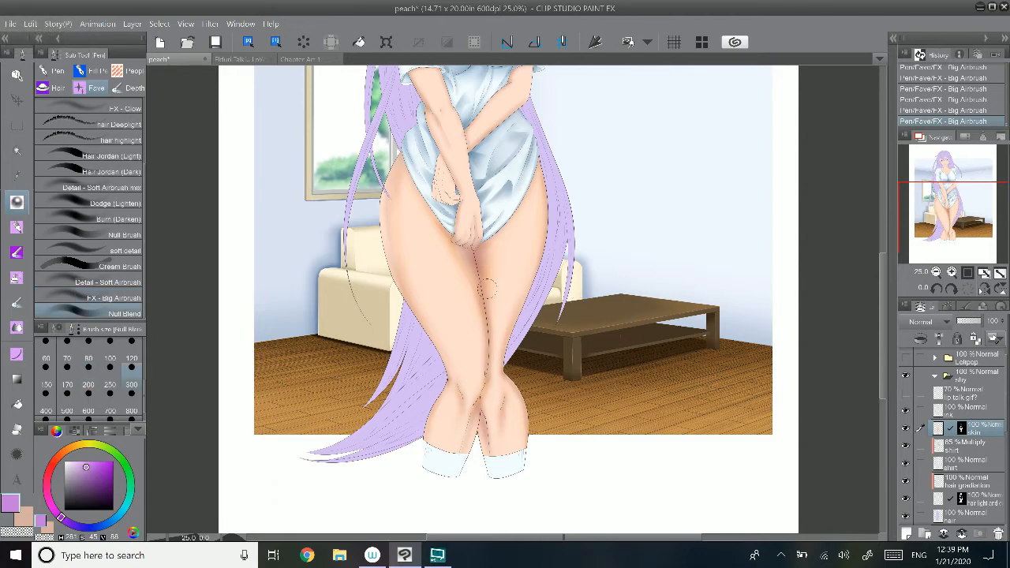
pyautogui.moveTo(488, 289)
pyautogui.mouseDown()
pyautogui.moveTo(483, 260)
pyautogui.moveTo(460, 251)
pyautogui.moveTo(483, 243)
pyautogui.mouseUp()
pyautogui.hotkey('ctrl', 'z')
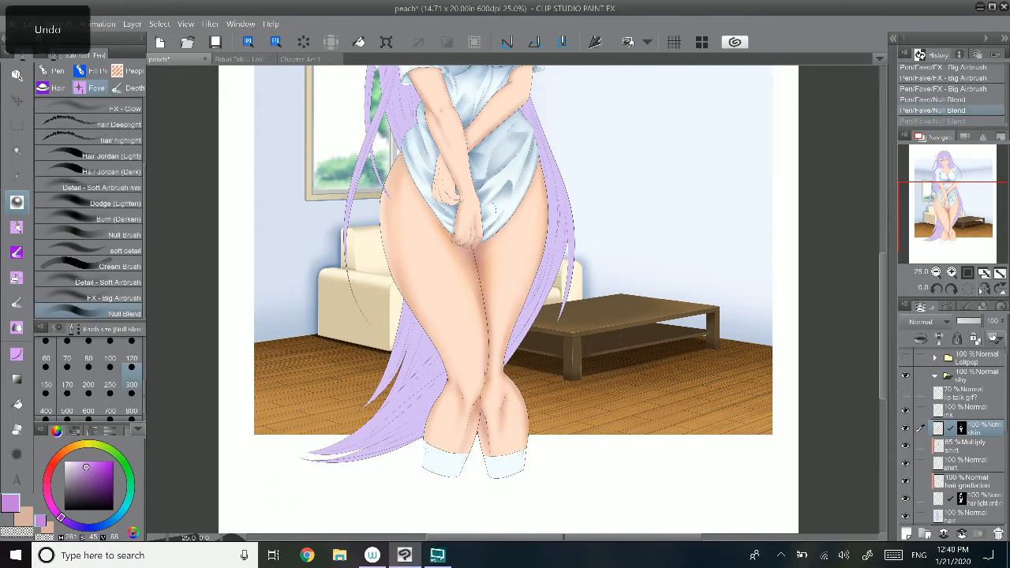
pyautogui.click(89, 372)
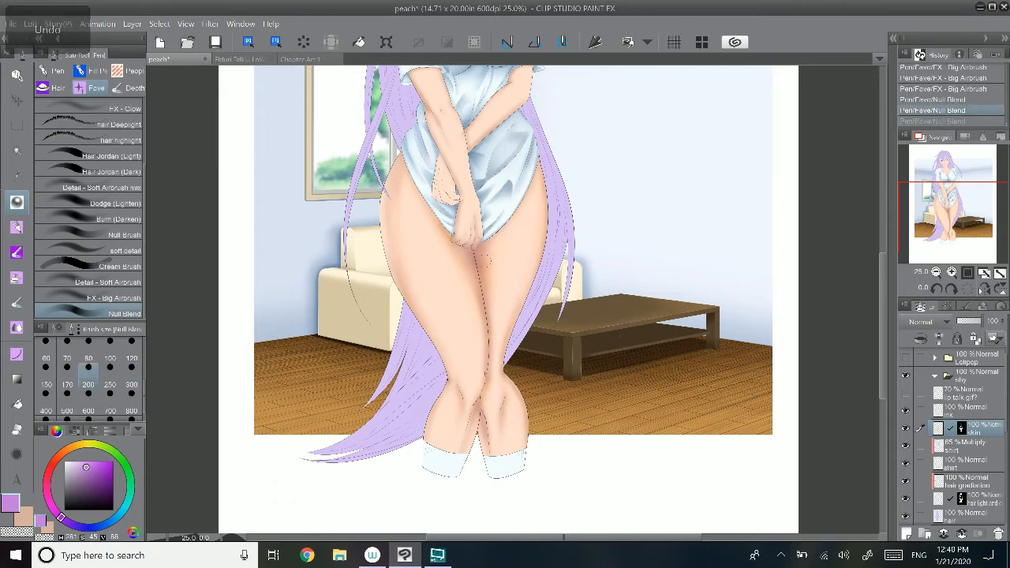
pyautogui.moveTo(484, 258); pyautogui.dragTo(489, 340)
pyautogui.moveTo(486, 276); pyautogui.dragTo(490, 311)
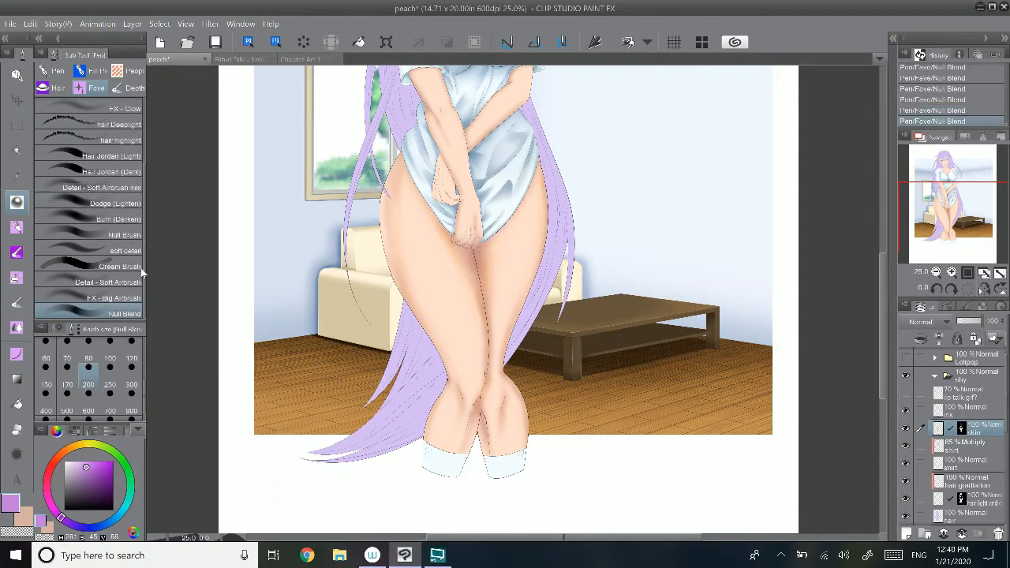
# Step: Switch to the Detail - Soft Airbrush mix brush with the tan shadow color and softly shade the inner thighs just below the front hand
pyautogui.click(126, 187)
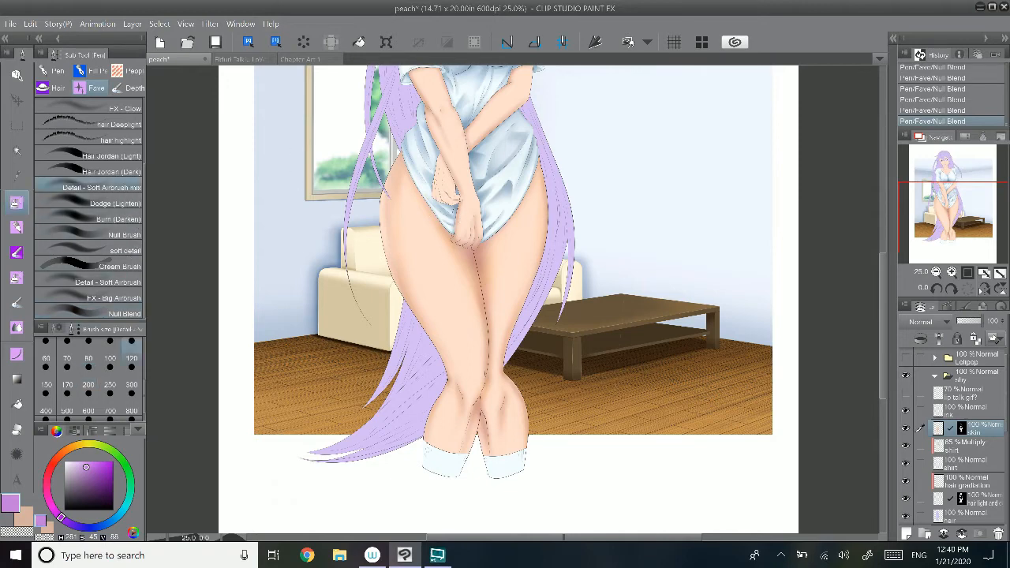
pyautogui.moveTo(394, 237); pyautogui.dragTo(418, 308)
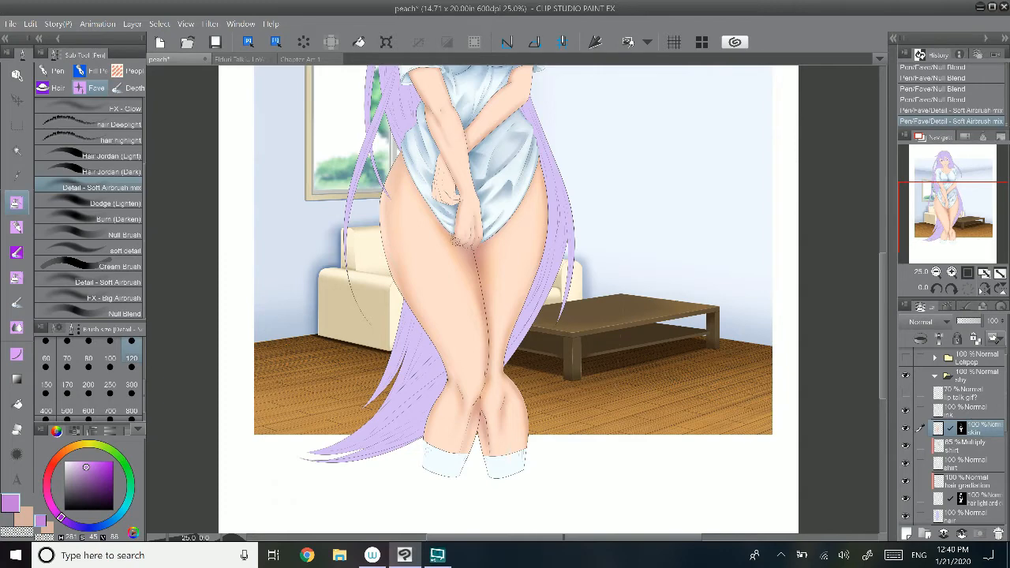
pyautogui.hotkey('ctrl', 'z')
pyautogui.hotkey('ctrl', 'z')
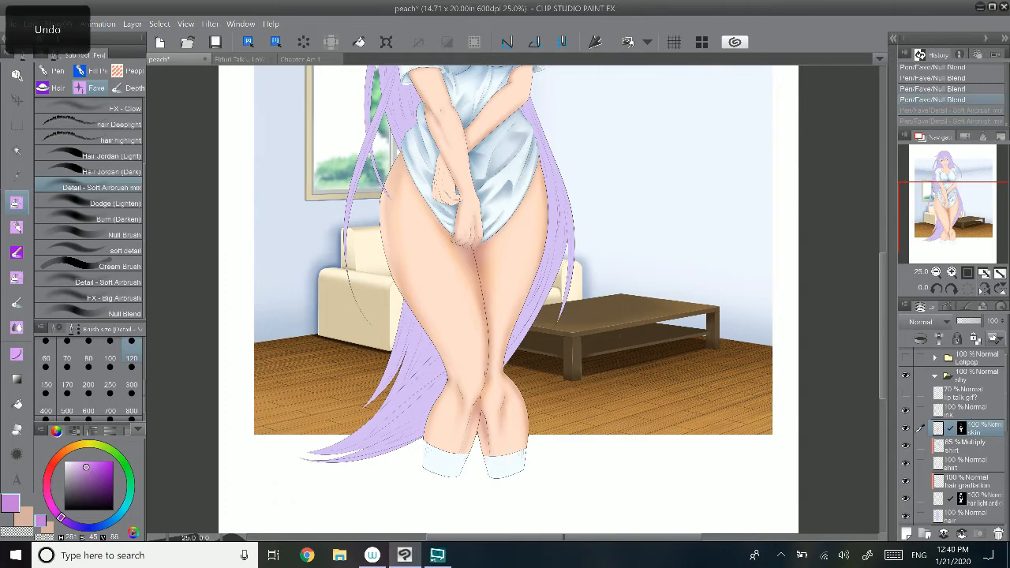
pyautogui.keyDown('alt'); pyautogui.click(455, 241); pyautogui.keyUp('alt')
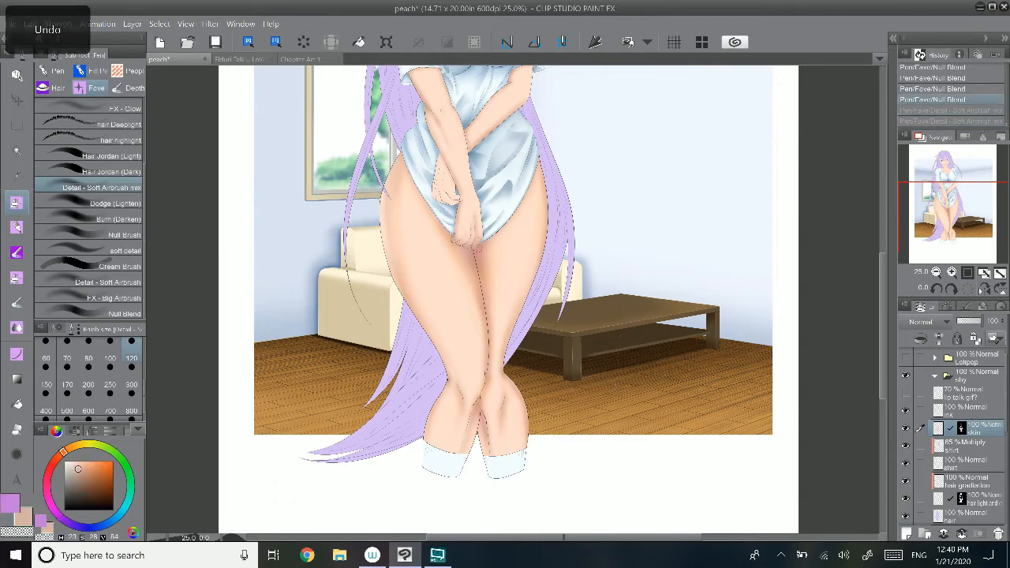
pyautogui.moveTo(450, 237)
pyautogui.mouseDown()
pyautogui.moveTo(487, 270)
pyautogui.moveTo(461, 252)
pyautogui.mouseUp()
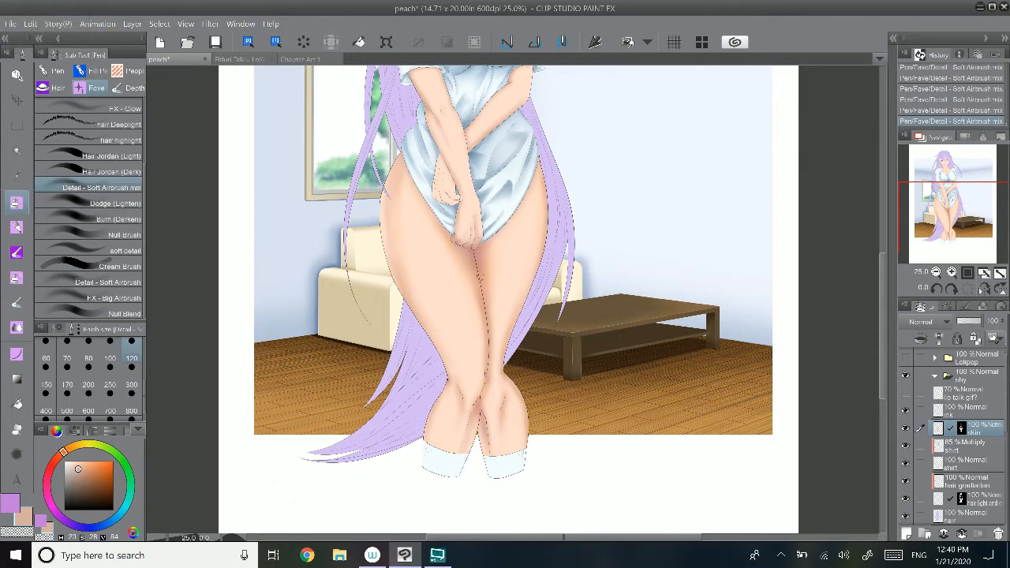
pyautogui.hotkey('ctrl', 'z')
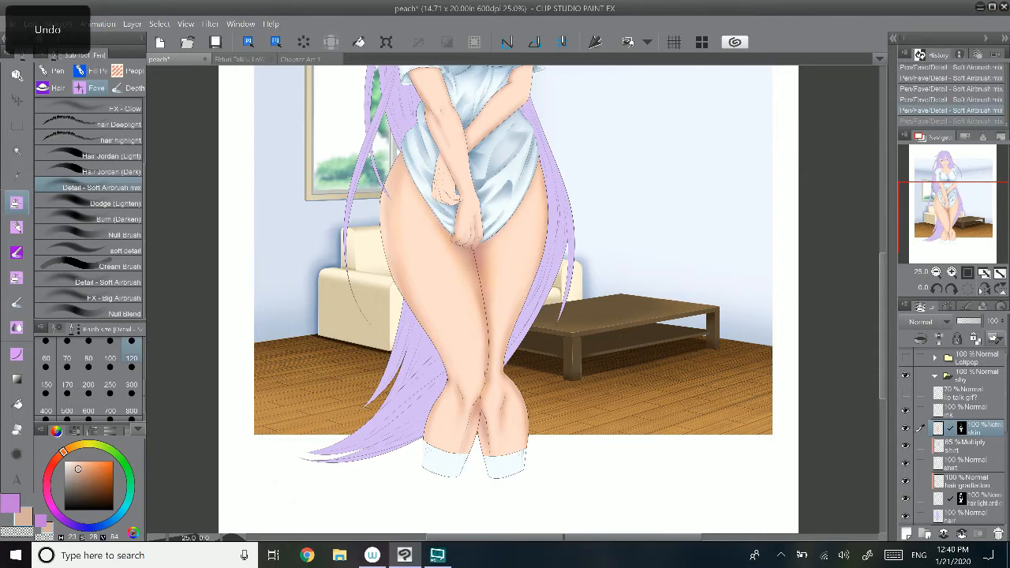
pyautogui.moveTo(470, 246); pyautogui.dragTo(476, 256)
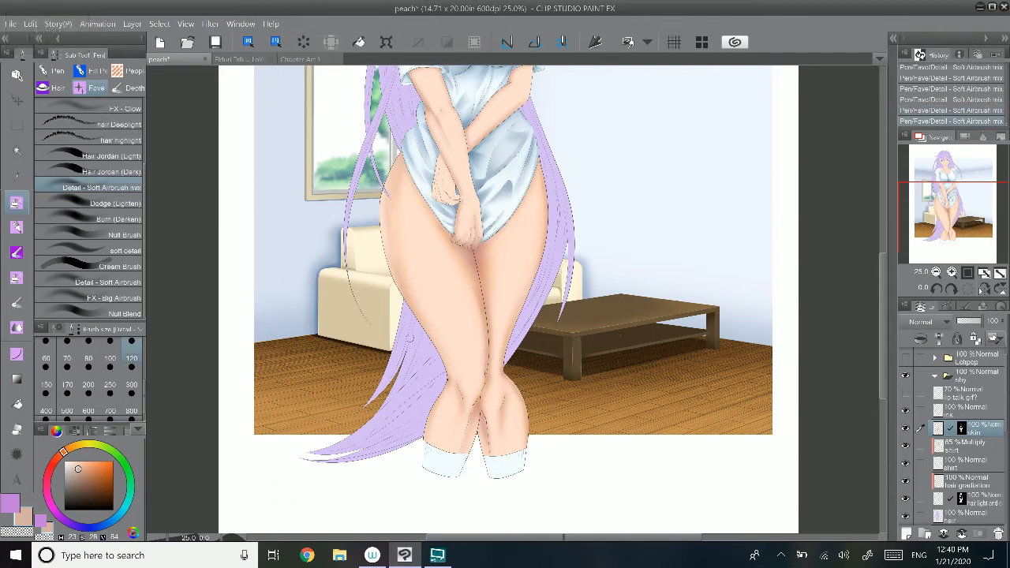
# Step: Set the main color to a saturated red (H 356, S 100, V 100) and switch to the FX - Big Airbrush
pyautogui.moveTo(948, 213); pyautogui.dragTo(954, 206)
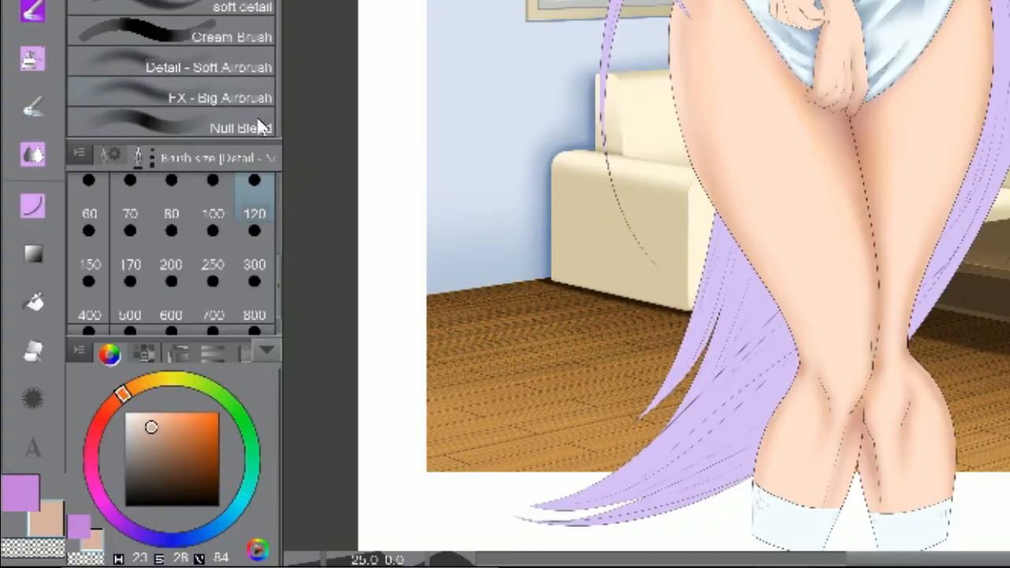
pyautogui.click(36, 497)
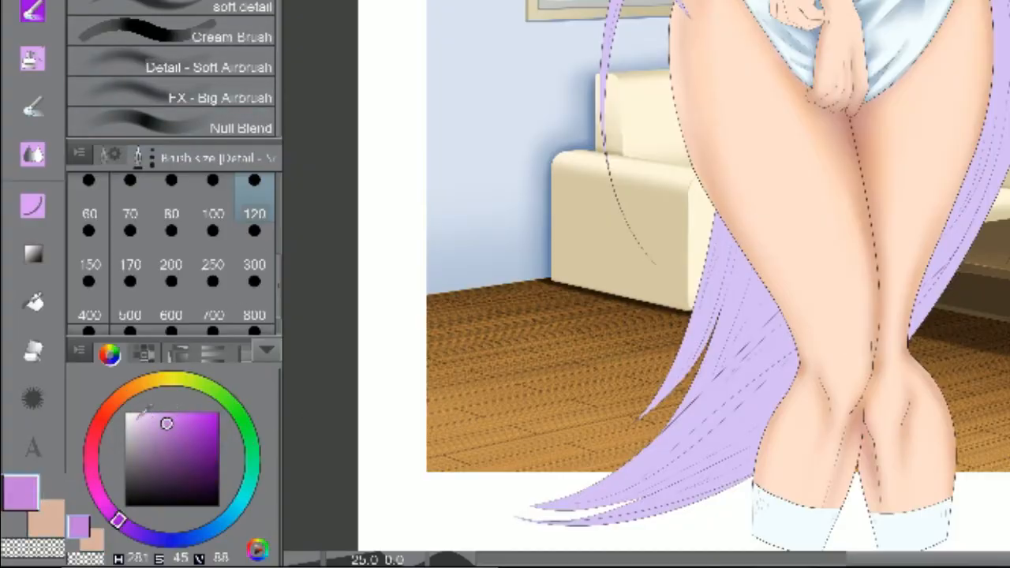
pyautogui.click(96, 422)
pyautogui.click(218, 413)
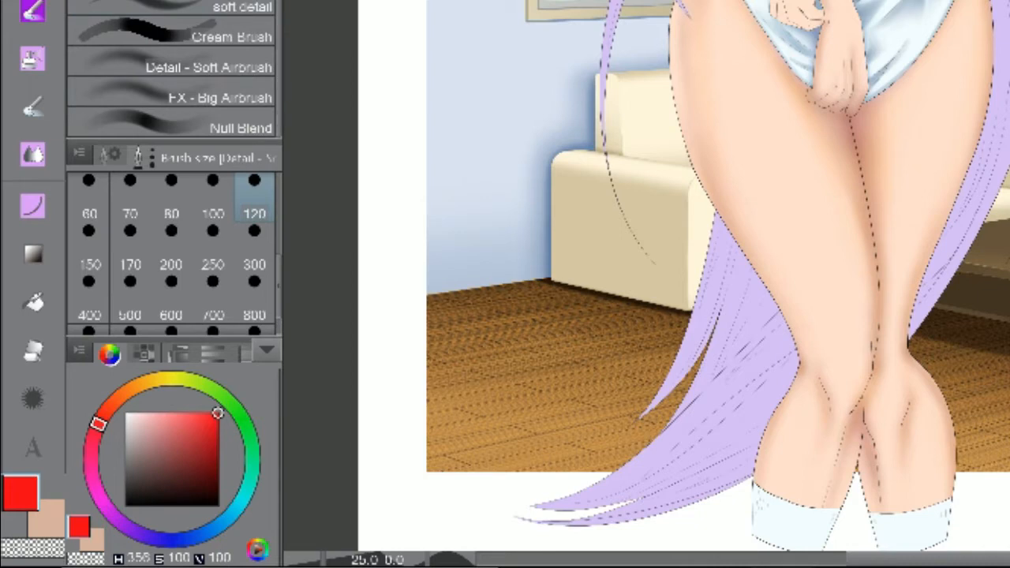
pyautogui.click(266, 93)
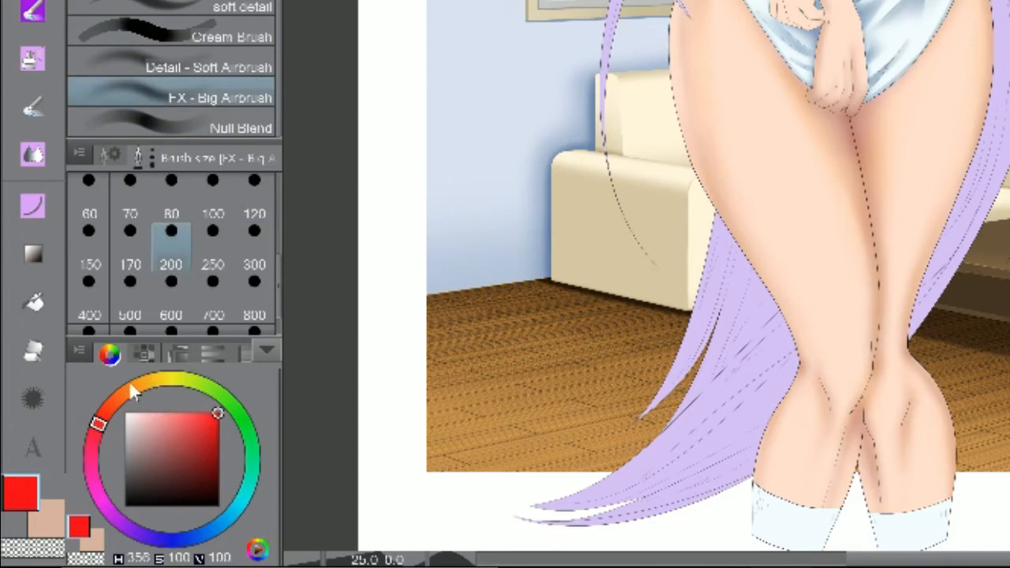
# Step: Pick a pink swatch from My Color Set as the main color
pyautogui.click(144, 353)
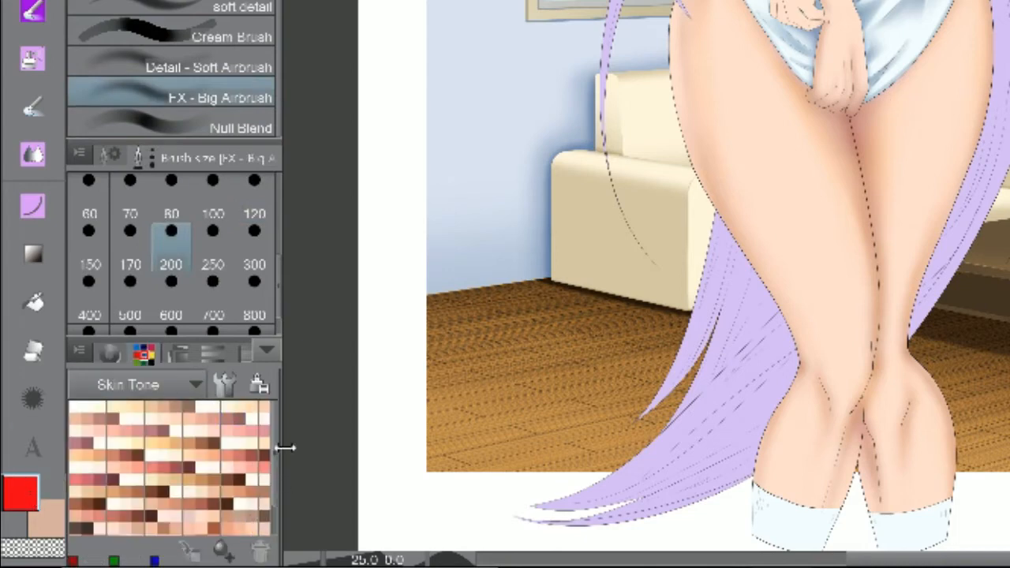
pyautogui.click(164, 385)
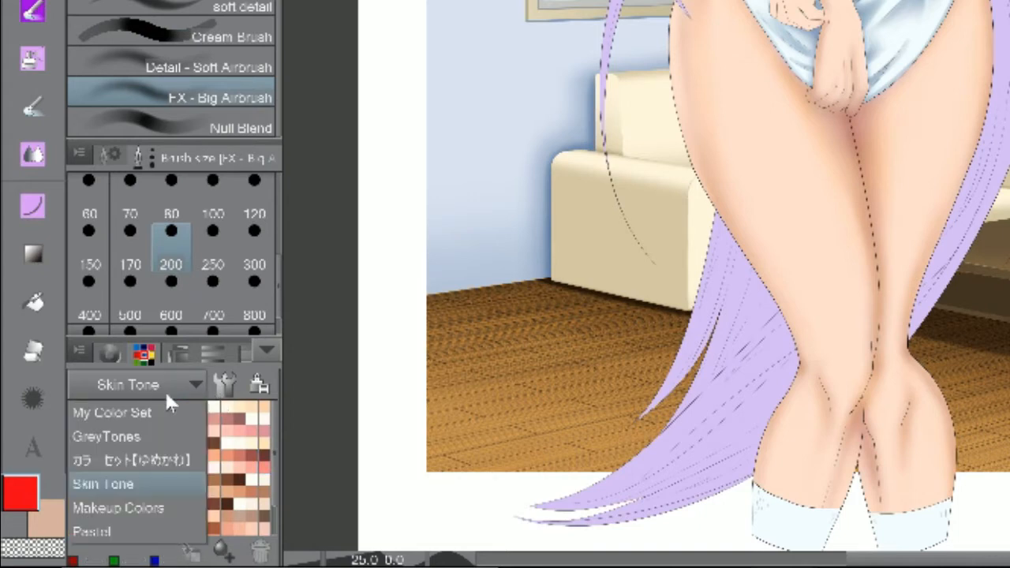
pyautogui.click(101, 412)
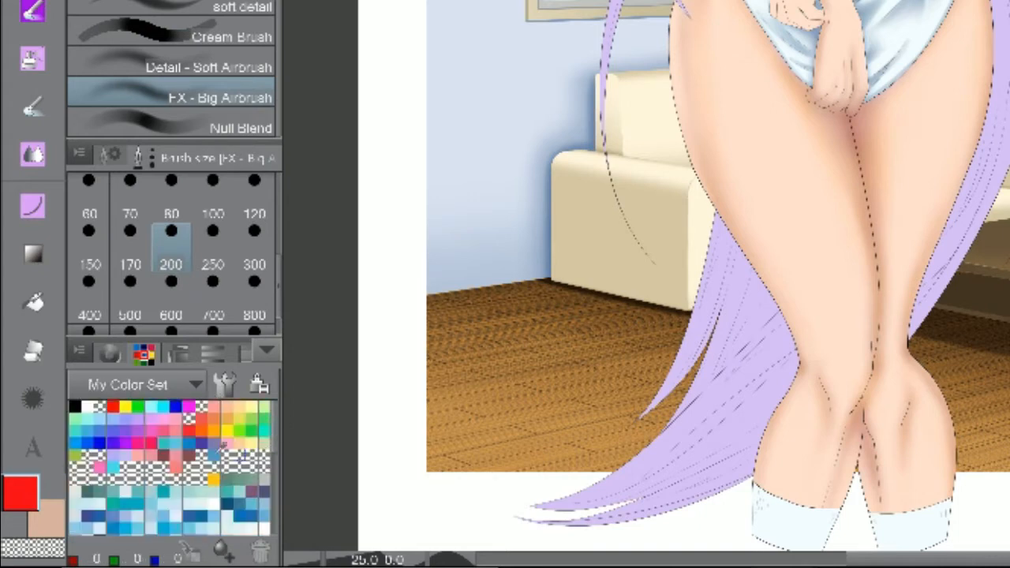
pyautogui.click(176, 419)
# Step: Pick a salmon pink from the Skin Tone color set and airbrush a soft spot on the middle of the sofa-side thigh
pyautogui.click(132, 385)
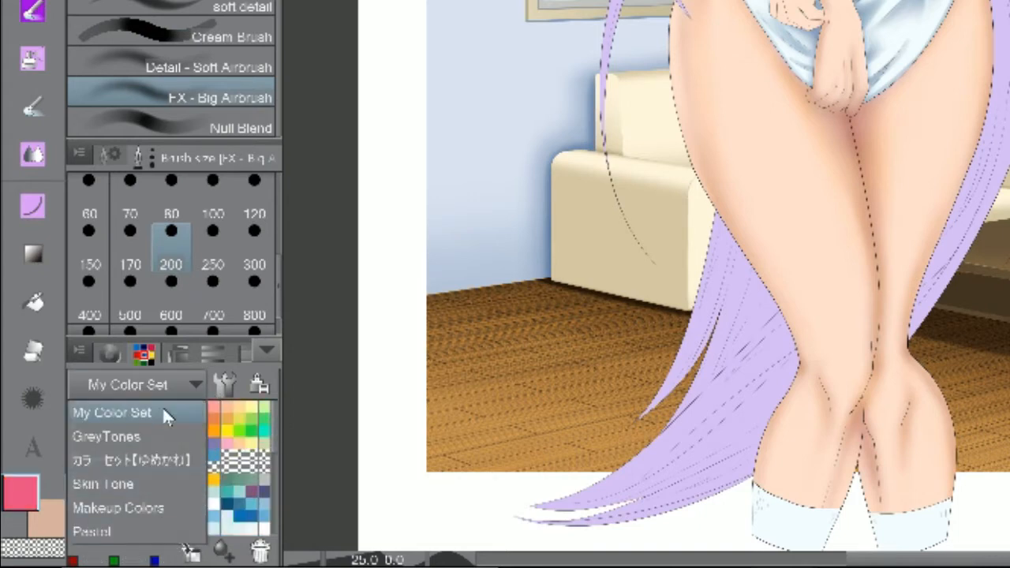
pyautogui.click(103, 483)
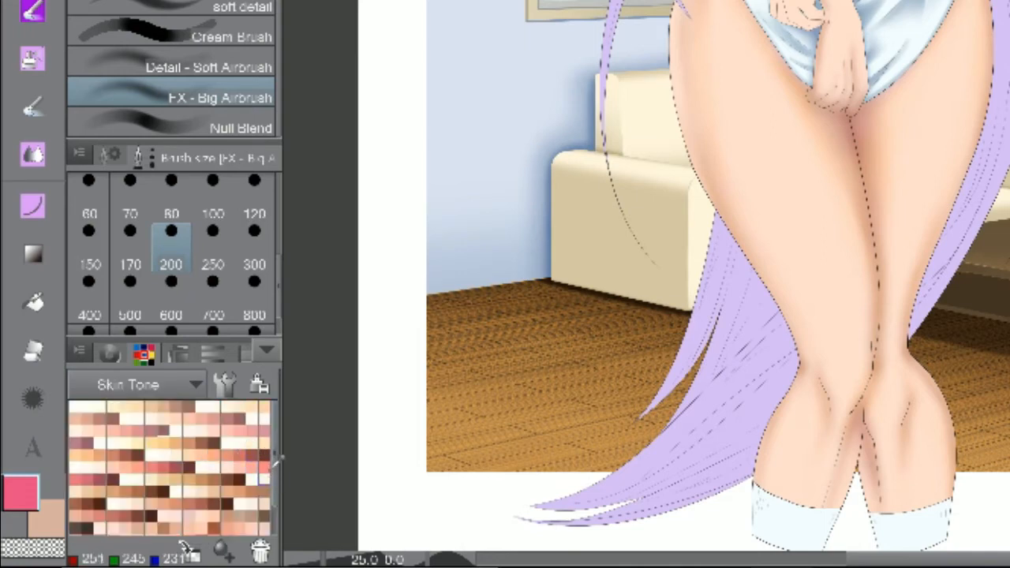
pyautogui.click(267, 463)
pyautogui.moveTo(799, 155)
pyautogui.mouseDown()
pyautogui.moveTo(779, 183)
pyautogui.moveTo(818, 210)
pyautogui.mouseUp()
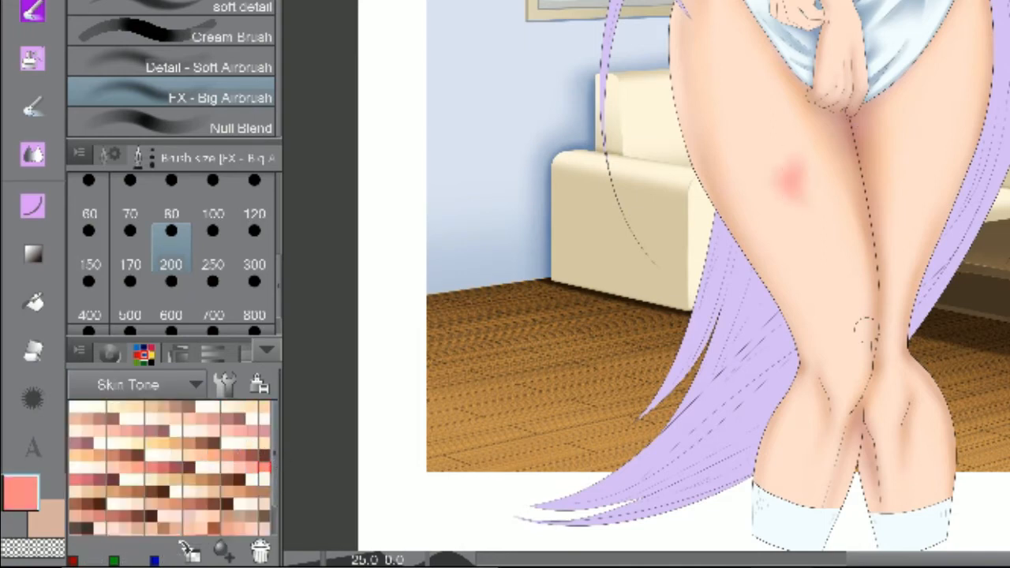
# Step: Undo the salmon test spot and airbrush a soft salmon tint over both outer hips and down the sofa-side thigh at brush size 600
pyautogui.hotkey('ctrl', 'z')
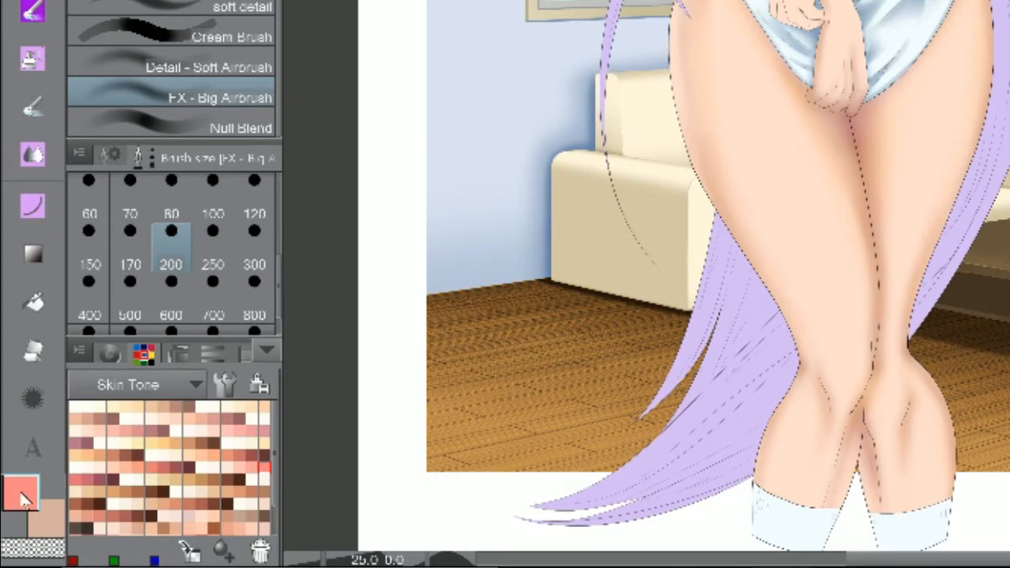
pyautogui.click(110, 353)
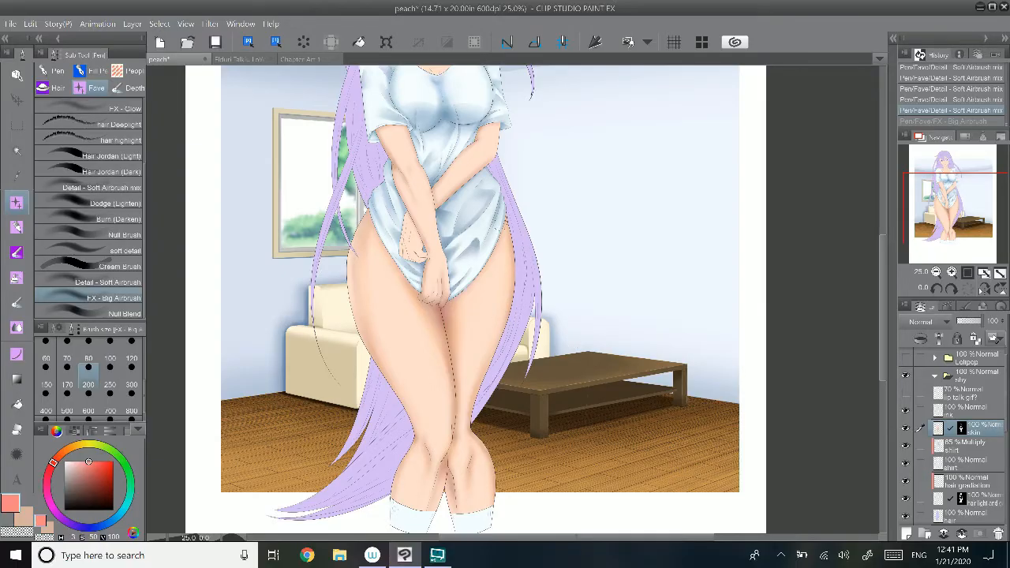
pyautogui.click(88, 407)
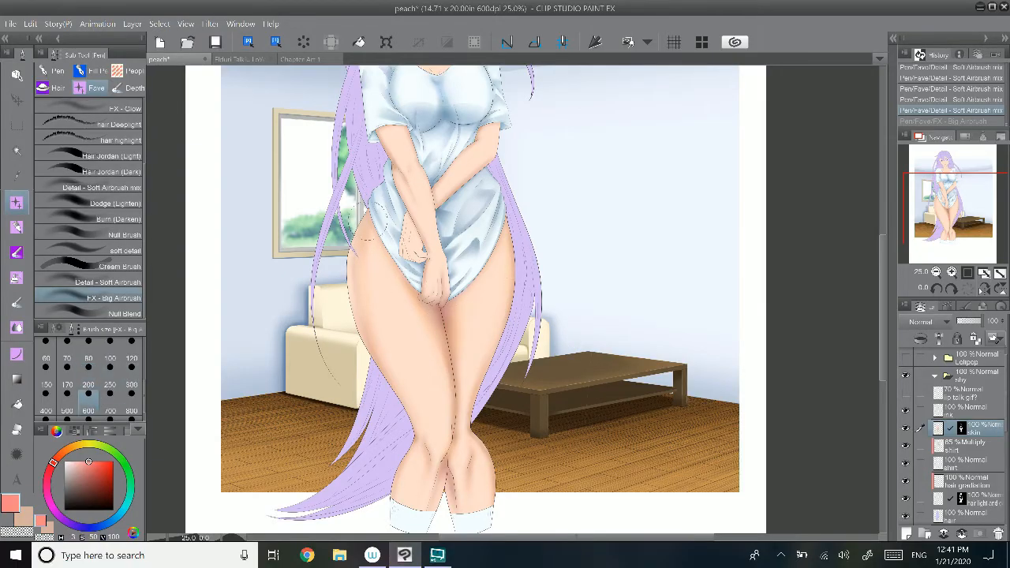
pyautogui.moveTo(369, 222); pyautogui.dragTo(382, 264)
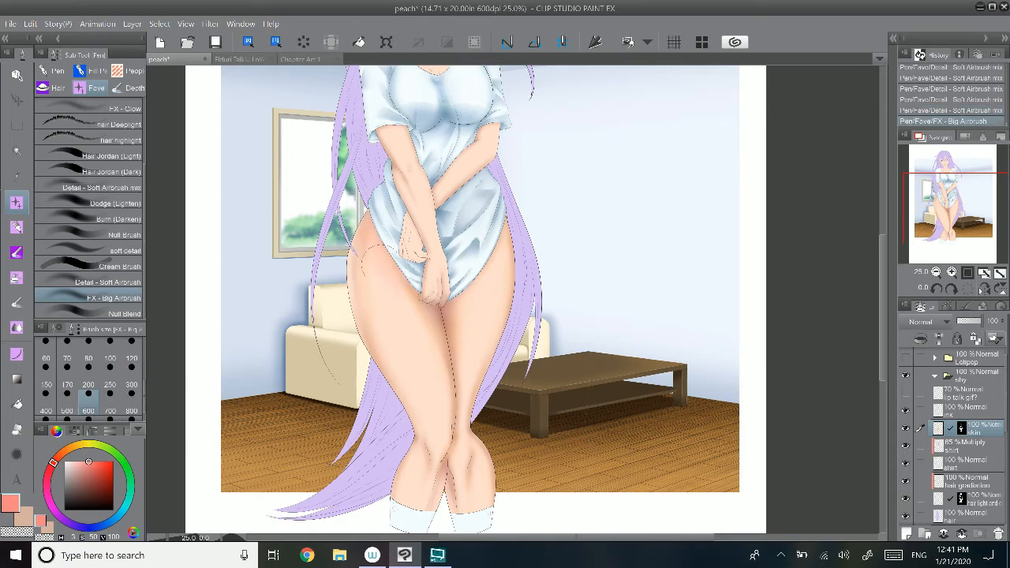
pyautogui.moveTo(369, 224); pyautogui.dragTo(381, 239)
pyautogui.moveTo(366, 204); pyautogui.dragTo(443, 278)
pyautogui.moveTo(517, 213); pyautogui.dragTo(501, 282)
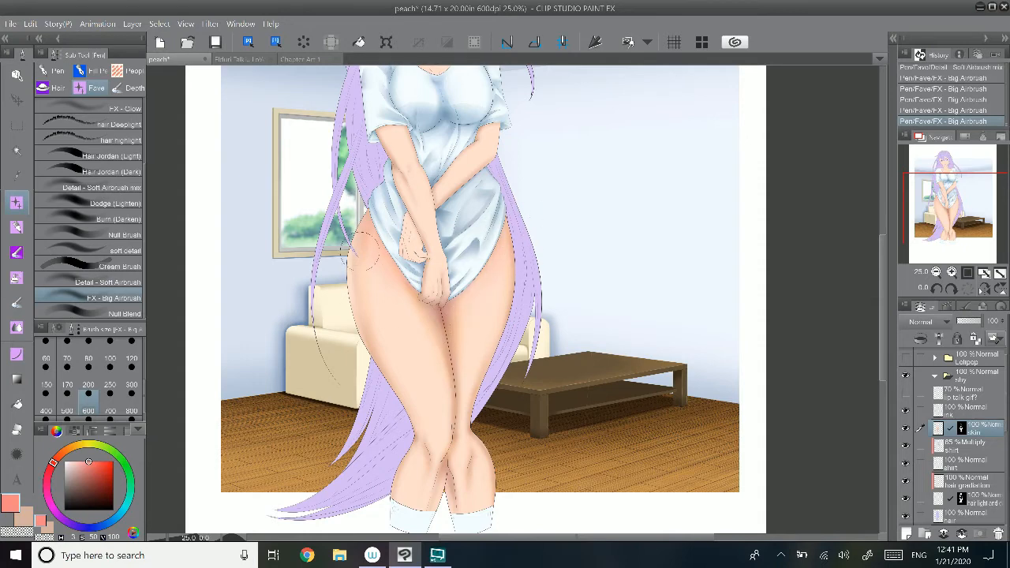
pyautogui.moveTo(363, 254); pyautogui.dragTo(423, 372)
# Step: Reduce the FX - Big Airbrush to size 300 and softly tint the knees and thighs salmon, undoing the strokes that do not fit
pyautogui.click(131, 385)
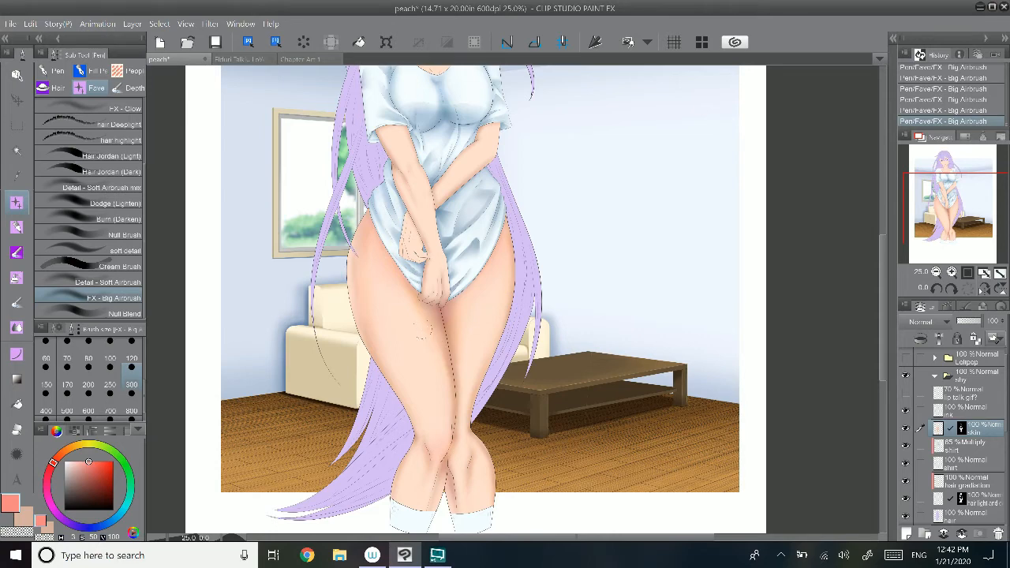
pyautogui.hotkey('ctrl', 'z')
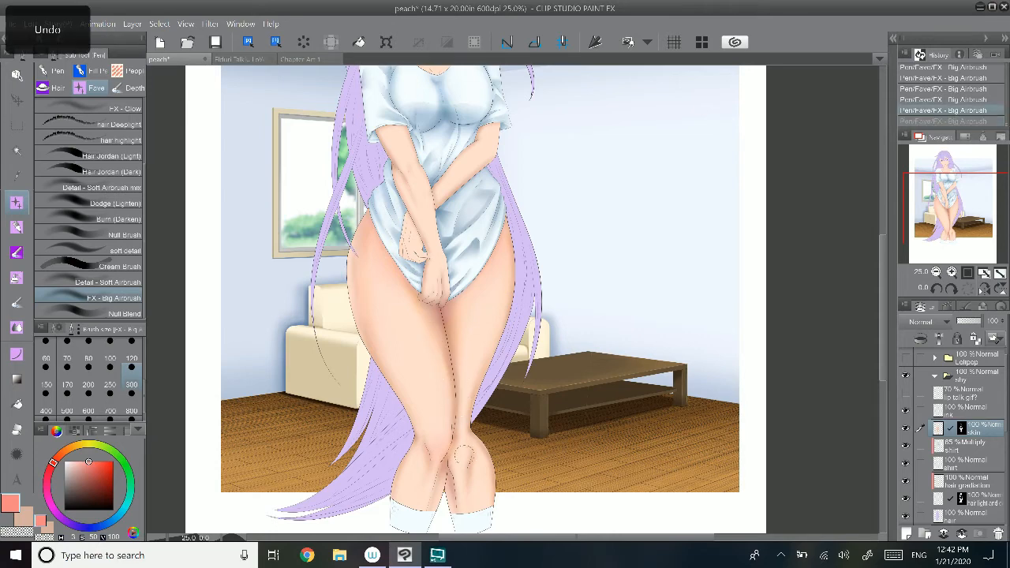
pyautogui.hotkey('ctrl', 'y')
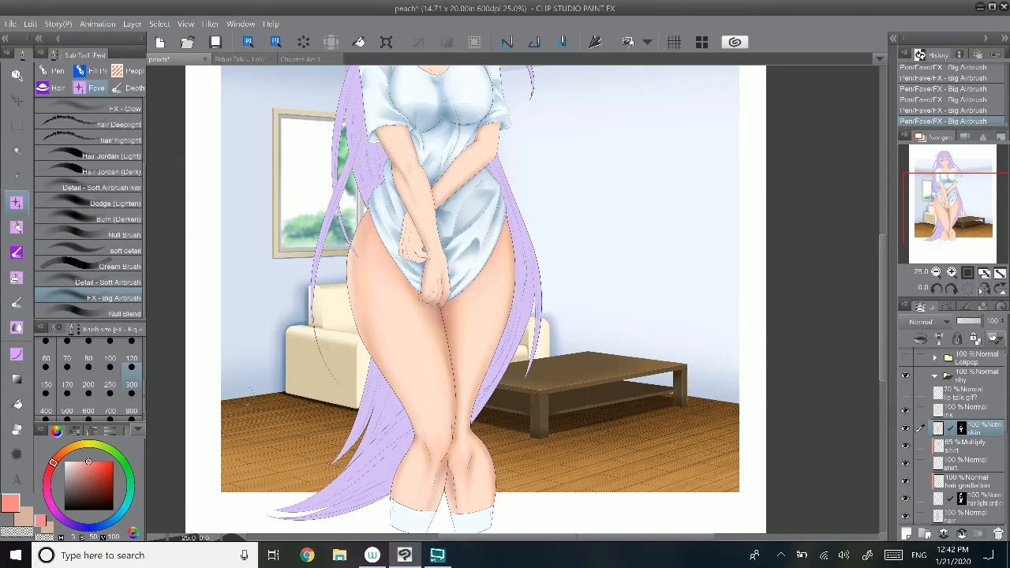
pyautogui.click(90, 408)
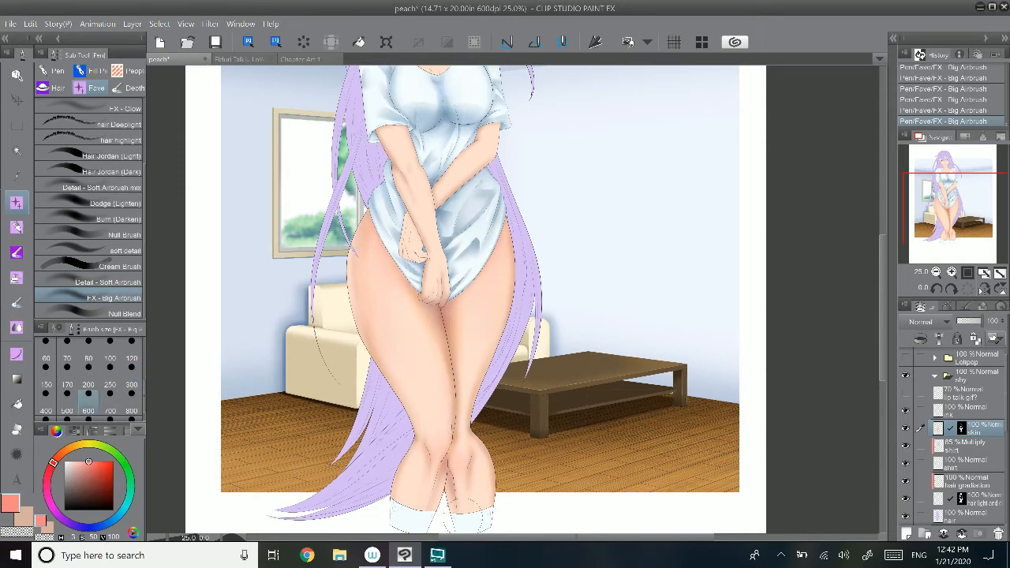
pyautogui.hotkey('ctrl', 'z')
pyautogui.click(131, 367)
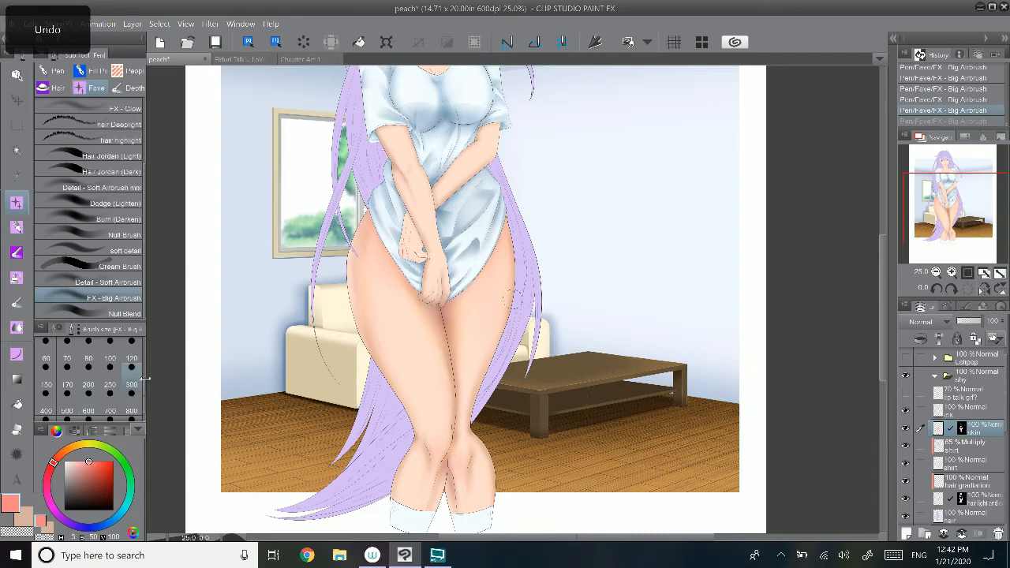
pyautogui.click(373, 250)
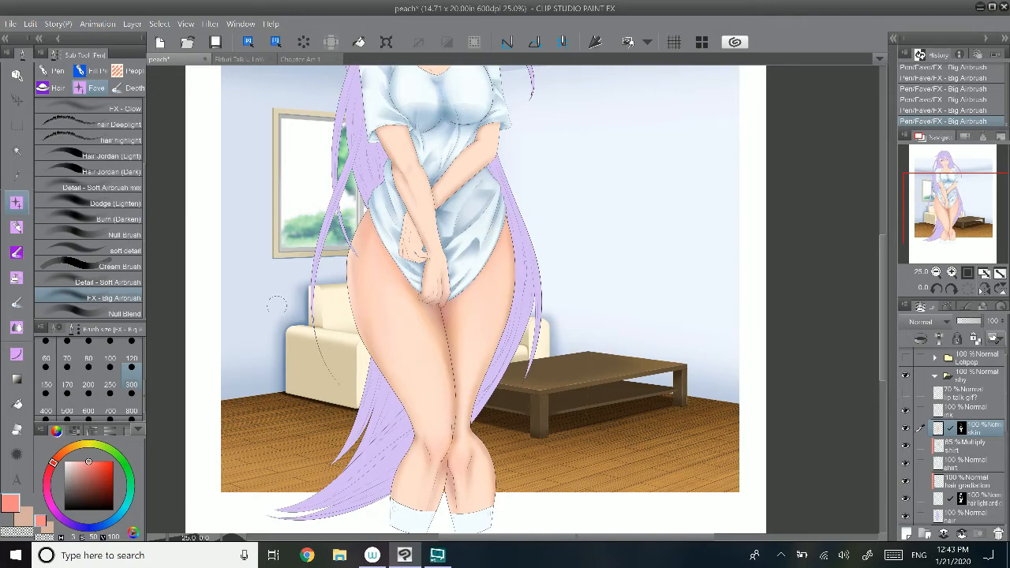
pyautogui.hotkey('ctrl', 'z')
# Step: Switch to the Hair Jordan (Dark) brush at size 80 and make the tan sub color the drawing color
pyautogui.click(952, 271)
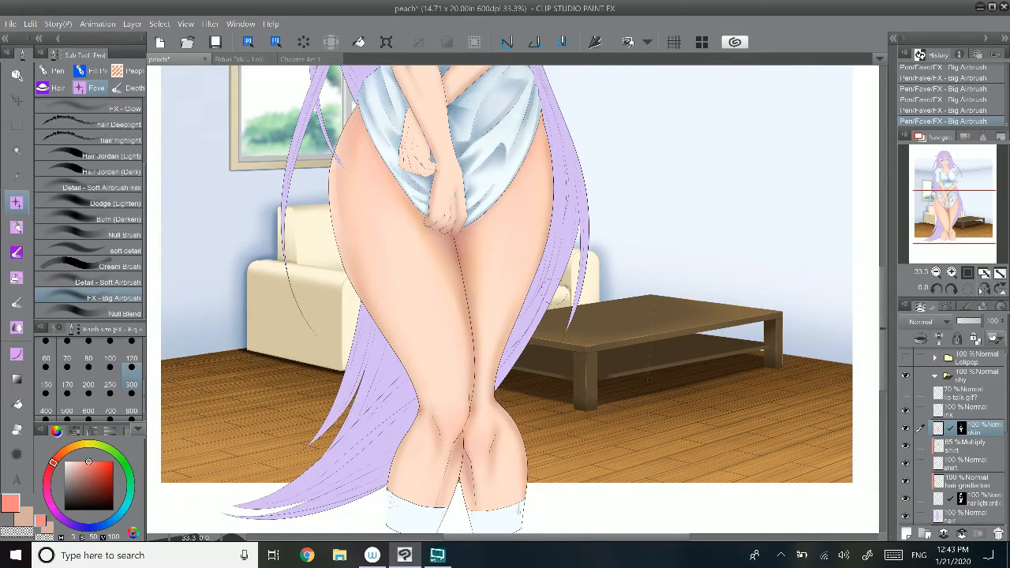
pyautogui.click(126, 172)
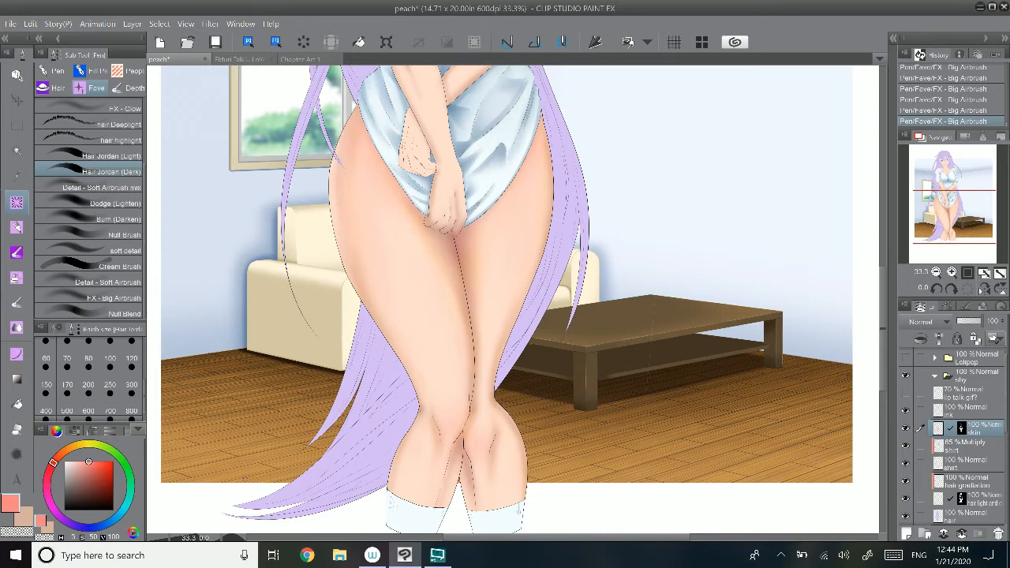
pyautogui.click(29, 520)
pyautogui.moveTo(131, 360); pyautogui.dragTo(131, 389)
pyautogui.click(93, 384)
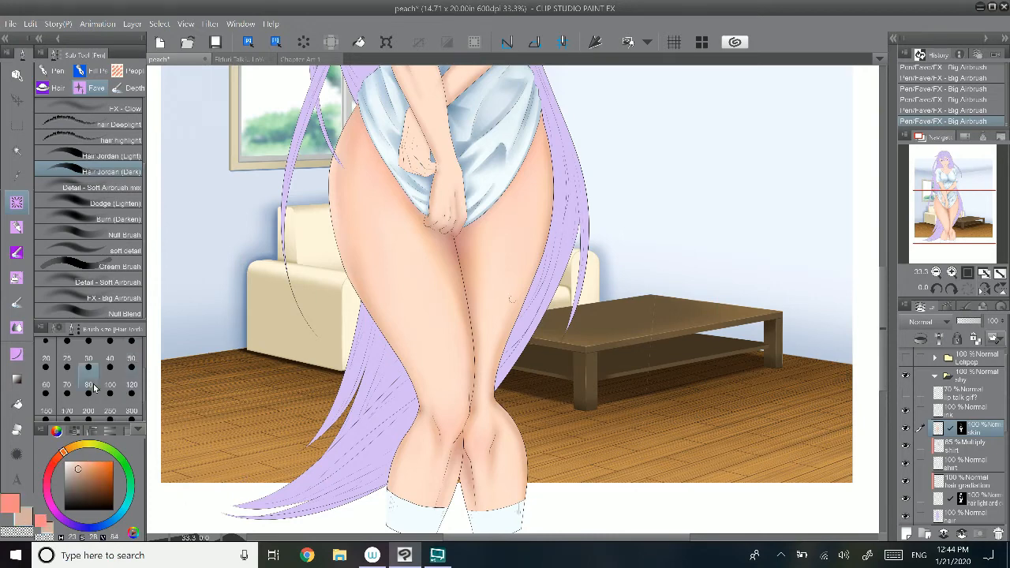
pyautogui.hotkey('ctrl', 'z')
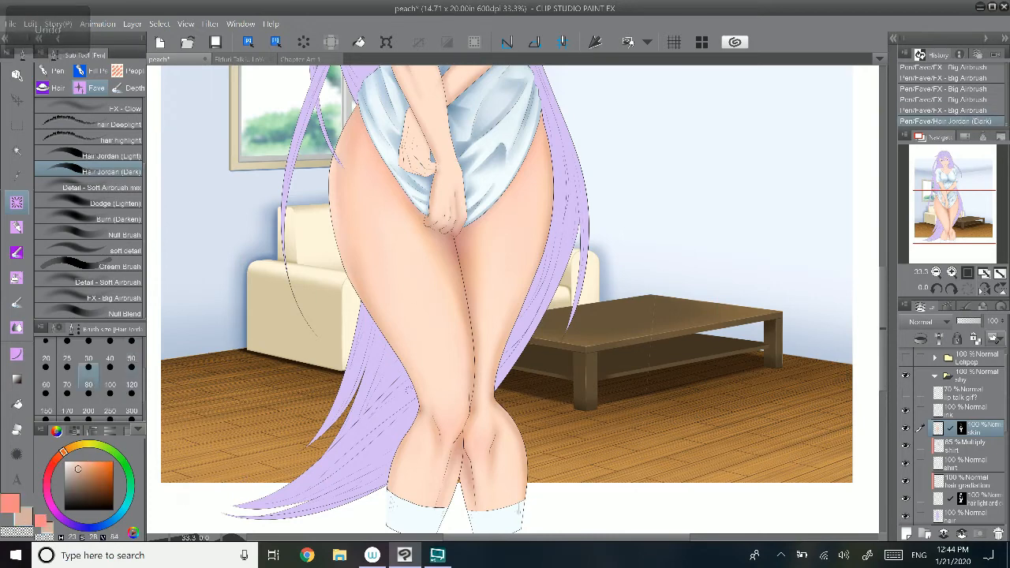
pyautogui.moveTo(409, 389); pyautogui.dragTo(389, 368)
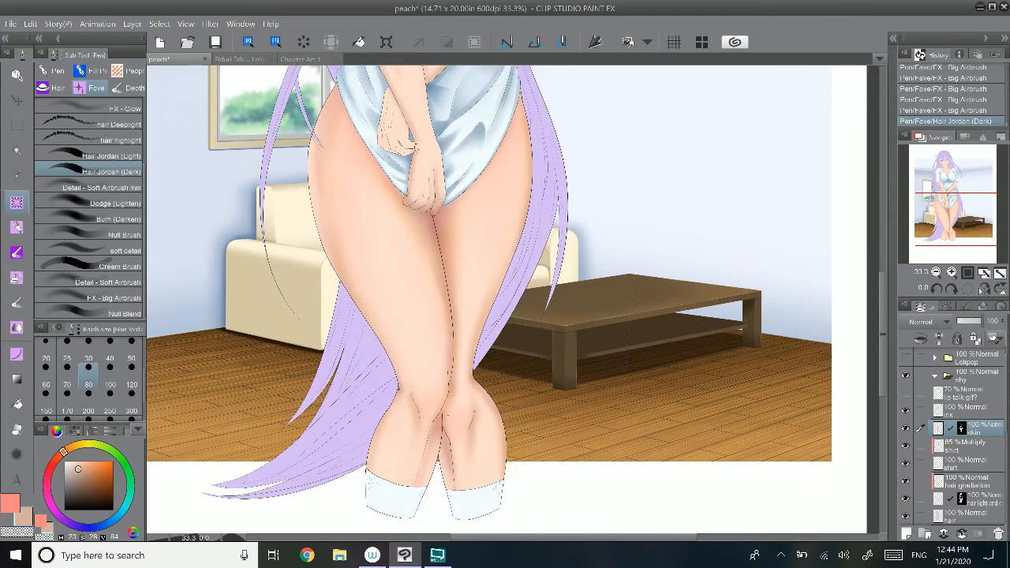
pyautogui.hotkey('ctrl', 'z')
pyautogui.moveTo(435, 432)
pyautogui.mouseDown()
pyautogui.moveTo(417, 485)
pyautogui.moveTo(457, 491)
pyautogui.mouseUp()
pyautogui.hotkey('ctrl', 'z')
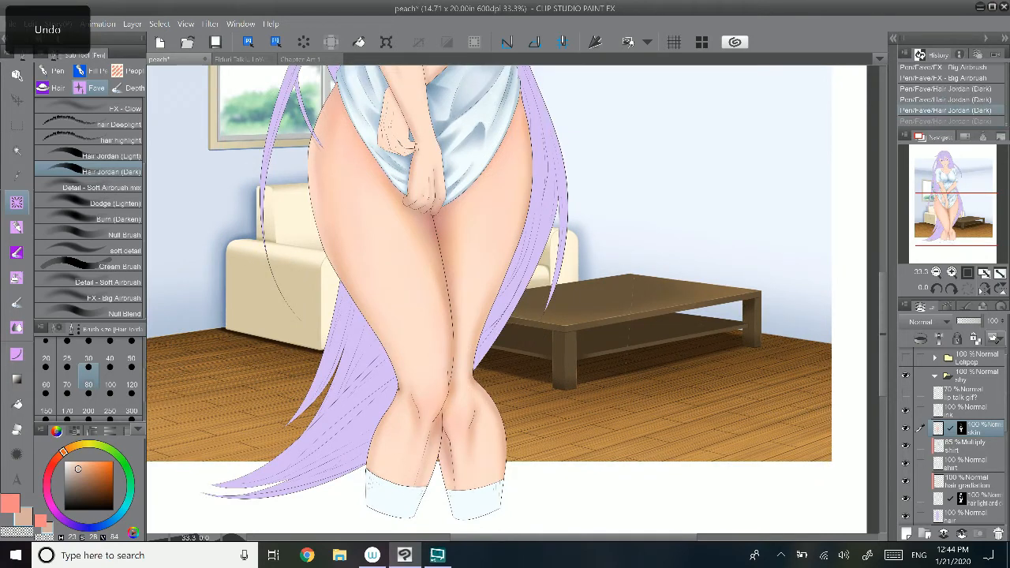
pyautogui.hotkey('ctrl', 'z')
pyautogui.hotkey('ctrl', 'z')
# Step: Paint thin tan shadows along the edges of the lower legs between the knees and the stocking tops
pyautogui.moveTo(437, 434); pyautogui.dragTo(419, 483)
pyautogui.moveTo(436, 435); pyautogui.dragTo(417, 484)
pyautogui.moveTo(445, 439); pyautogui.dragTo(456, 488)
pyautogui.hotkey('ctrl', 'z')
pyautogui.moveTo(436, 436); pyautogui.dragTo(419, 483)
pyautogui.moveTo(506, 435); pyautogui.dragTo(505, 478)
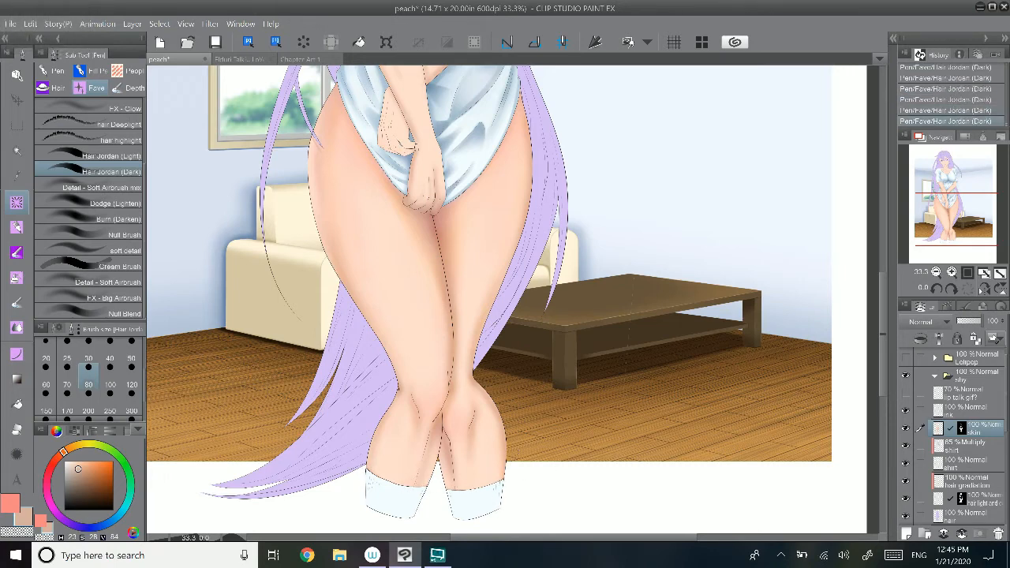
# Step: Shade the table-side thigh under the shirt hem beside the front hand and soften the shadow with the Null Blend brush
pyautogui.moveTo(951, 215); pyautogui.dragTo(950, 200)
pyautogui.hotkey('ctrl', 'z')
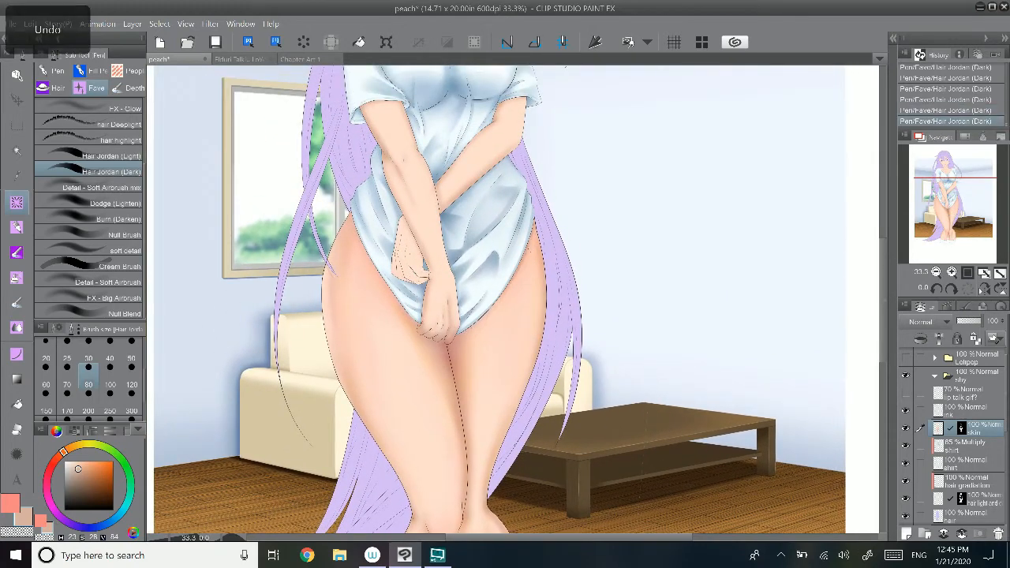
pyautogui.hotkey('ctrl', 'y')
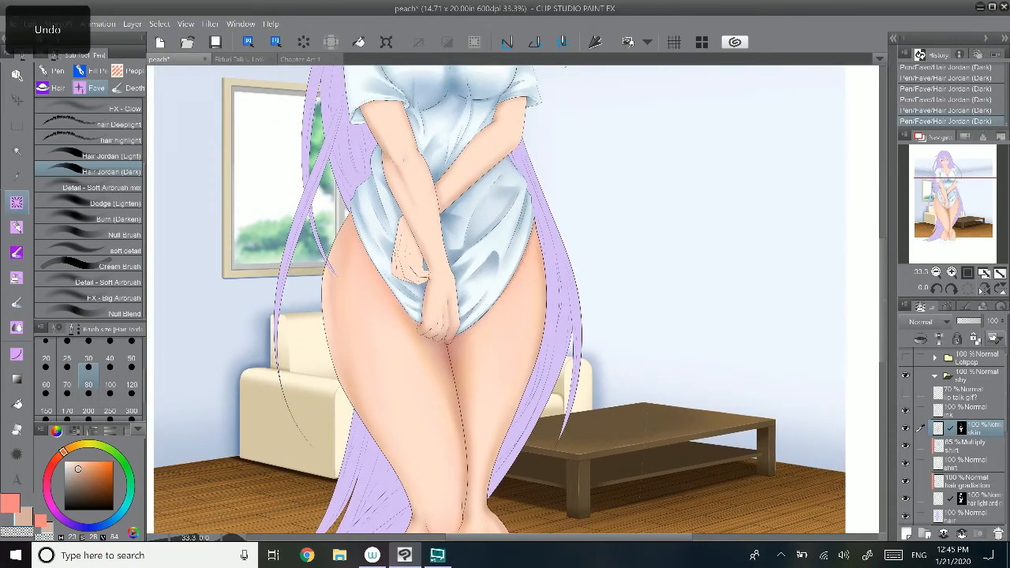
pyautogui.hotkey('ctrl', 'z')
pyautogui.hotkey('ctrl', 'z')
pyautogui.moveTo(460, 336); pyautogui.dragTo(489, 307)
pyautogui.hotkey('ctrl', 'z')
pyautogui.click(126, 312)
pyautogui.click(132, 373)
# Step: Return to the Hair Jordan (Dark) brush and rework the tan shadow on the sofa-side thigh along the shirt hem
pyautogui.click(127, 171)
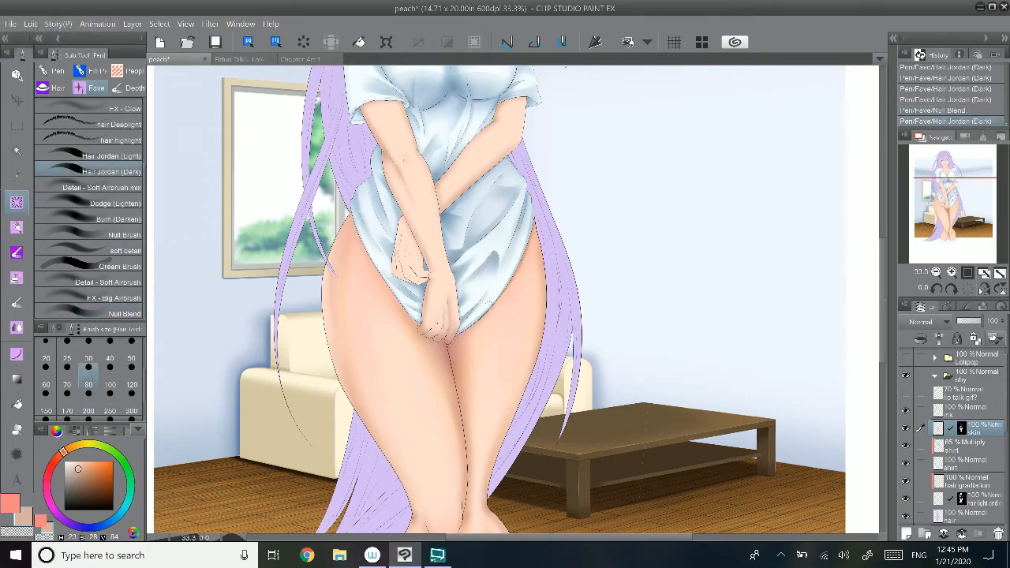
pyautogui.hotkey('ctrl', 'z')
pyautogui.moveTo(366, 254); pyautogui.dragTo(401, 304)
pyautogui.moveTo(366, 254); pyautogui.dragTo(401, 305)
pyautogui.hotkey('ctrl', 'z')
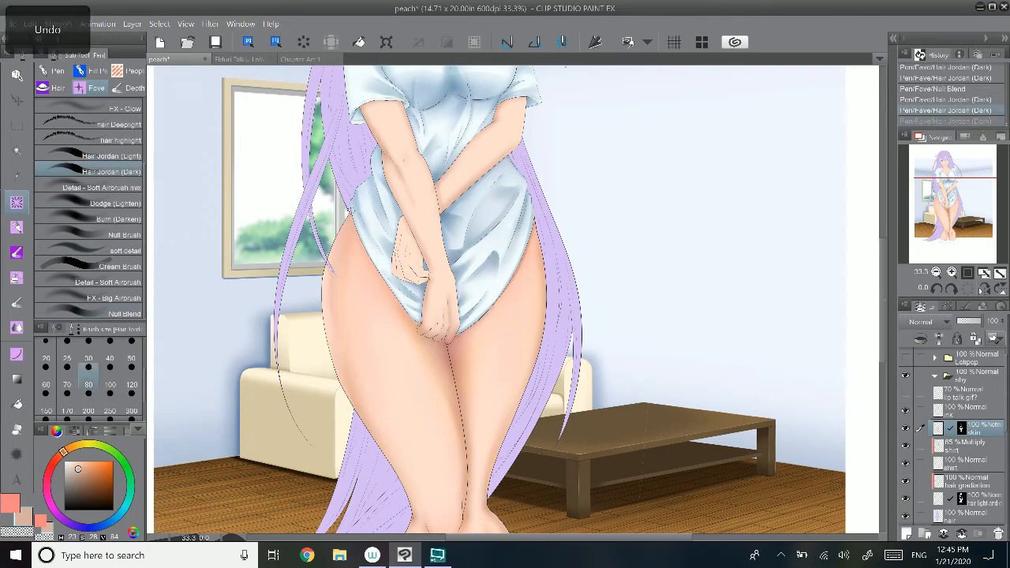
pyautogui.hotkey('ctrl', 'z')
pyautogui.moveTo(367, 254); pyautogui.dragTo(401, 305)
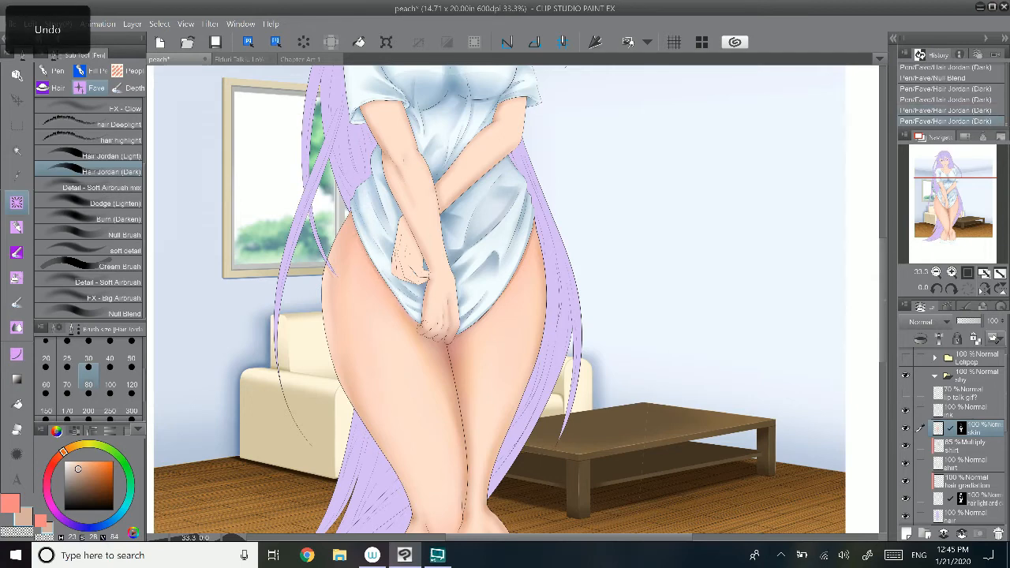
pyautogui.hotkey('ctrl', 'z')
pyautogui.hotkey('ctrl', 'y')
pyautogui.hotkey('ctrl', 'z')
pyautogui.moveTo(366, 254); pyautogui.dragTo(401, 304)
pyautogui.hotkey('ctrl', 'z')
# Step: Try further tan shadow strokes along the hem, on the table-side thigh and just below the front hand
pyautogui.moveTo(371, 265); pyautogui.dragTo(425, 340)
pyautogui.hotkey('ctrl', 'z')
pyautogui.hotkey('ctrl', 'z')
pyautogui.moveTo(490, 317); pyautogui.dragTo(513, 361)
pyautogui.hotkey('ctrl', 'z')
pyautogui.hotkey('ctrl', 'z')
pyautogui.hotkey('ctrl', 'z')
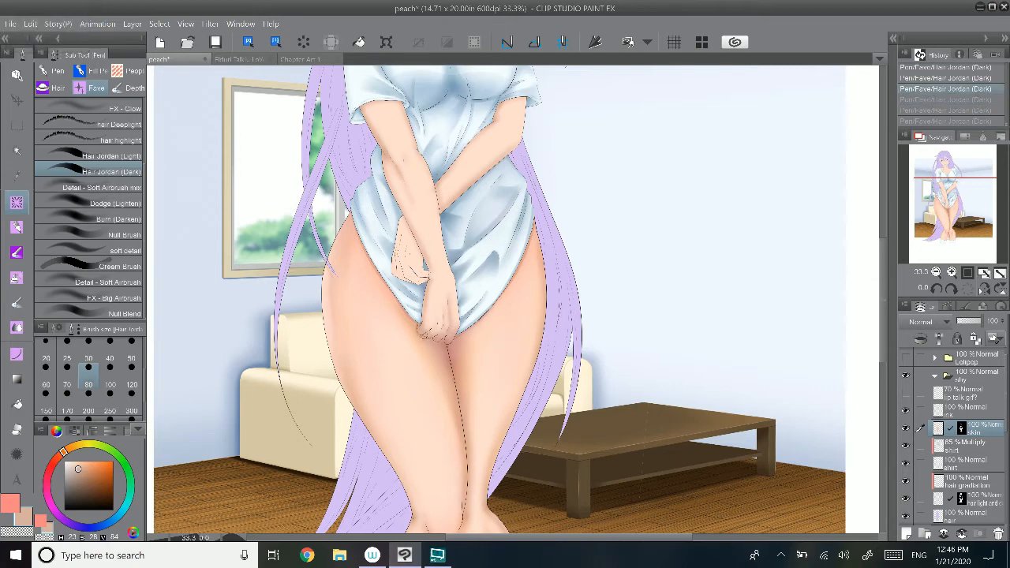
pyautogui.hotkey('ctrl', 'z')
pyautogui.moveTo(421, 333); pyautogui.dragTo(432, 340)
pyautogui.hotkey('ctrl', 'z')
pyautogui.hotkey('ctrl', 'z')
# Step: Try a more orange skin shadow below the front hand with the soft detail, Cream Brush and nice soft edge brushes
pyautogui.click(84, 466)
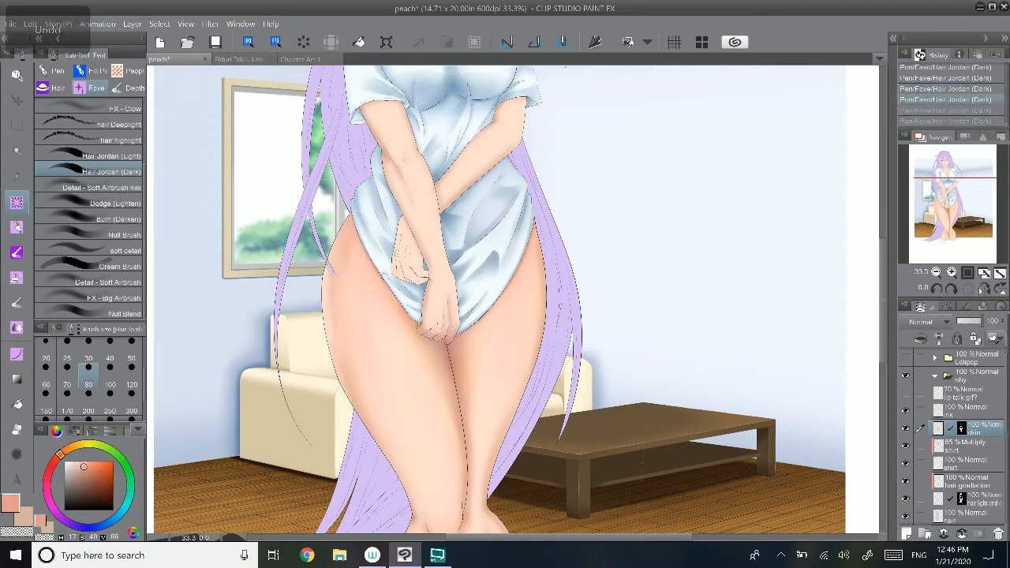
pyautogui.click(110, 250)
pyautogui.hotkey('ctrl', 'z')
pyautogui.moveTo(420, 332); pyautogui.dragTo(434, 344)
pyautogui.keyDown('alt'); pyautogui.click(426, 339); pyautogui.keyUp('alt')
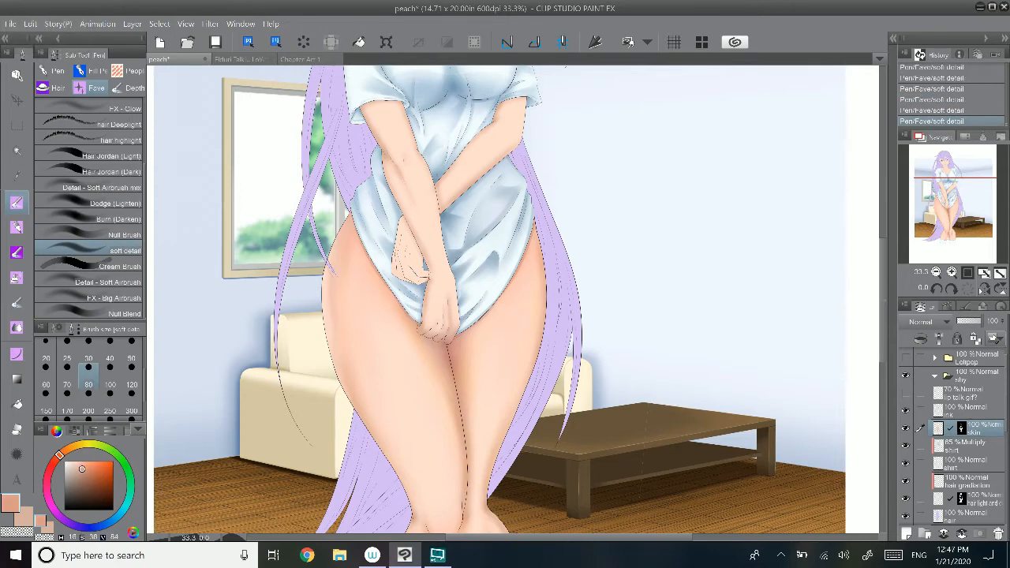
pyautogui.click(91, 266)
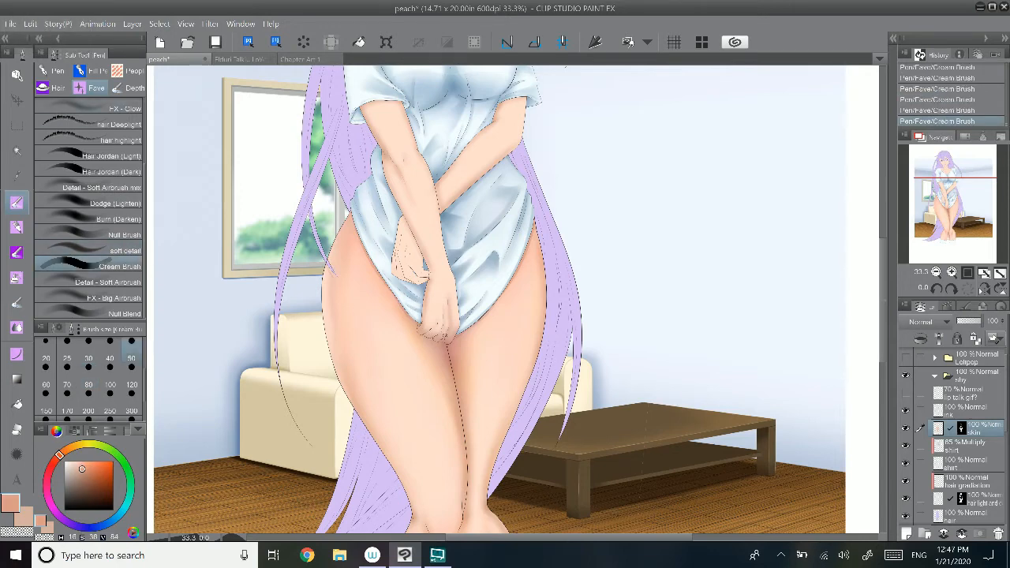
pyautogui.click(133, 88)
pyautogui.click(127, 297)
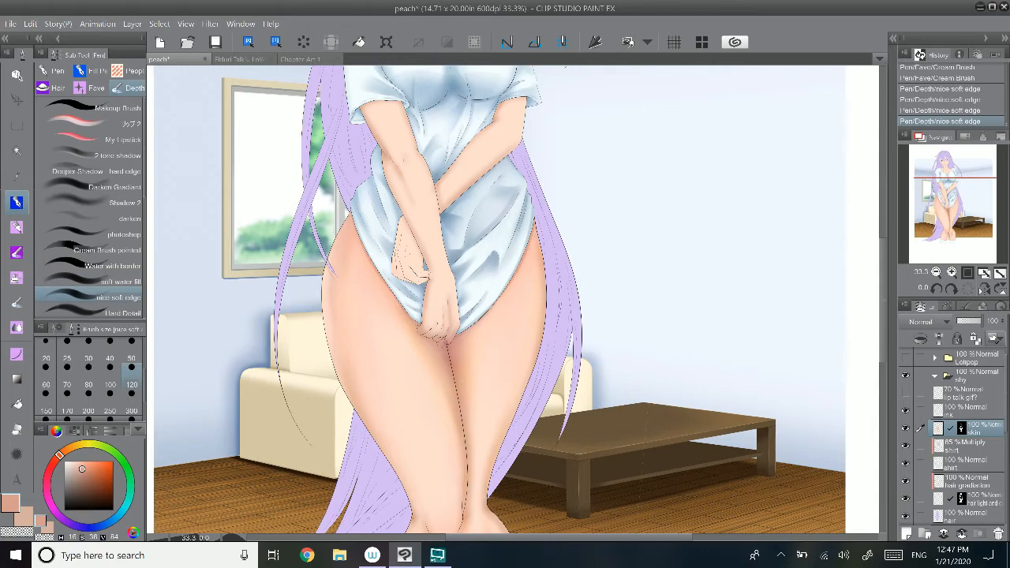
# Step: Undo the trial strokes back to the Hair Jordan (Dark) shading and smooth the thigh shadows with the Null Blend brush
pyautogui.hotkey('ctrl', 'z')
pyautogui.hotkey('ctrl', 'z')
pyautogui.hotkey('ctrl', 'z')
pyautogui.hotkey('ctrl', 'z')
pyautogui.hotkey('ctrl', 'z')
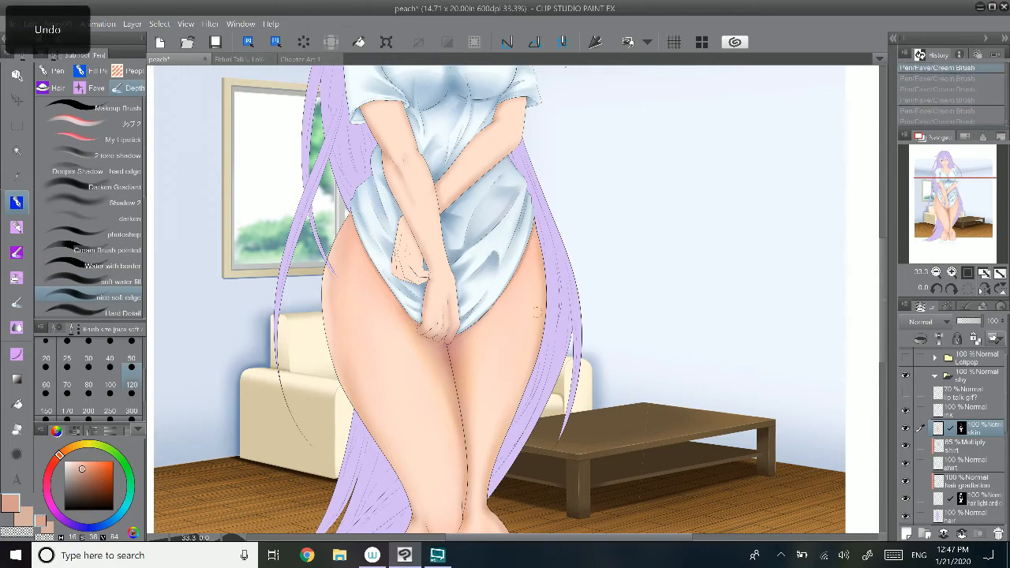
pyautogui.hotkey('ctrl', 'z')
pyautogui.hotkey('ctrl', 'z')
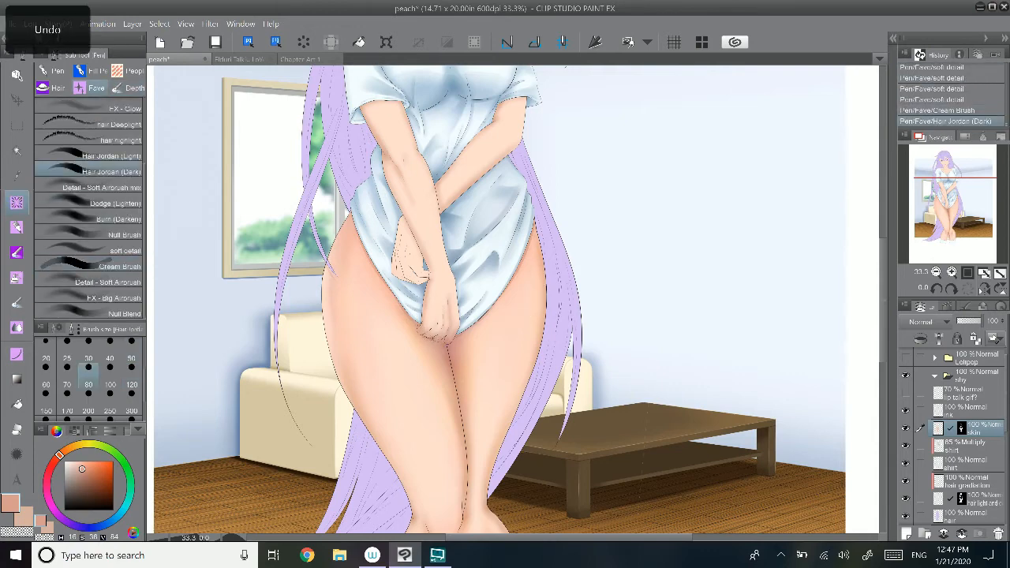
pyautogui.hotkey('ctrl', 'z')
pyautogui.hotkey('ctrl', 'z')
pyautogui.hotkey('ctrl', 'z')
pyautogui.hotkey('ctrl', 'z')
pyautogui.hotkey('ctrl', 'z')
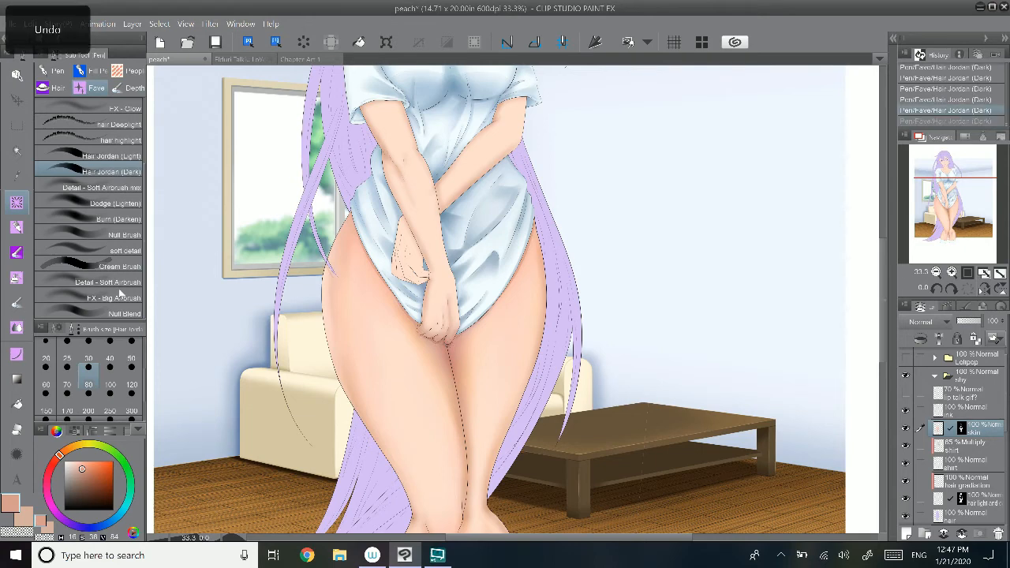
pyautogui.click(118, 311)
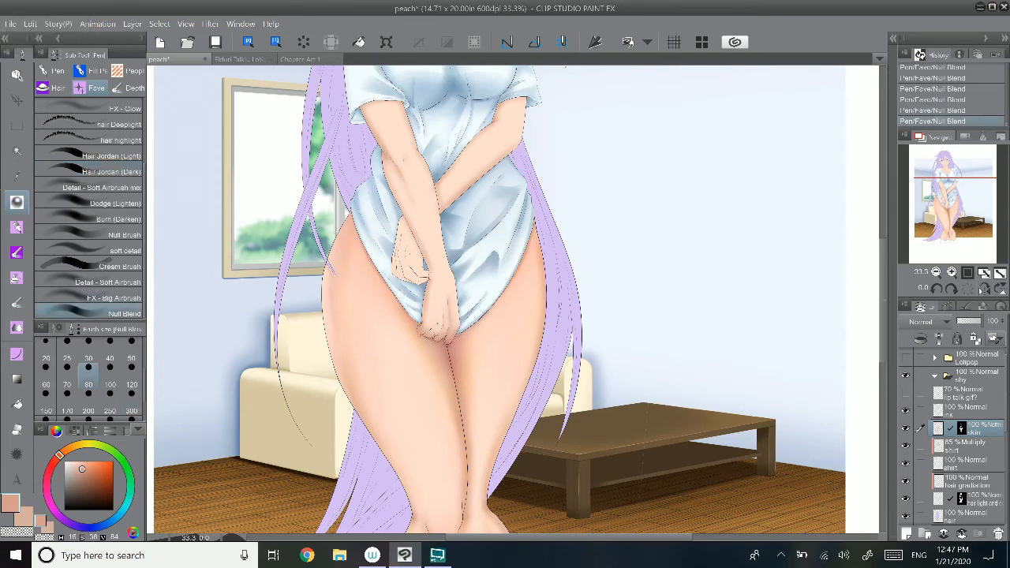
# Step: Shade the inner edge of the table-side thigh with Hair Jordan (Dark) in a sampled skin shadow tone and soften it with Null Blend
pyautogui.moveTo(937, 181); pyautogui.dragTo(939, 199)
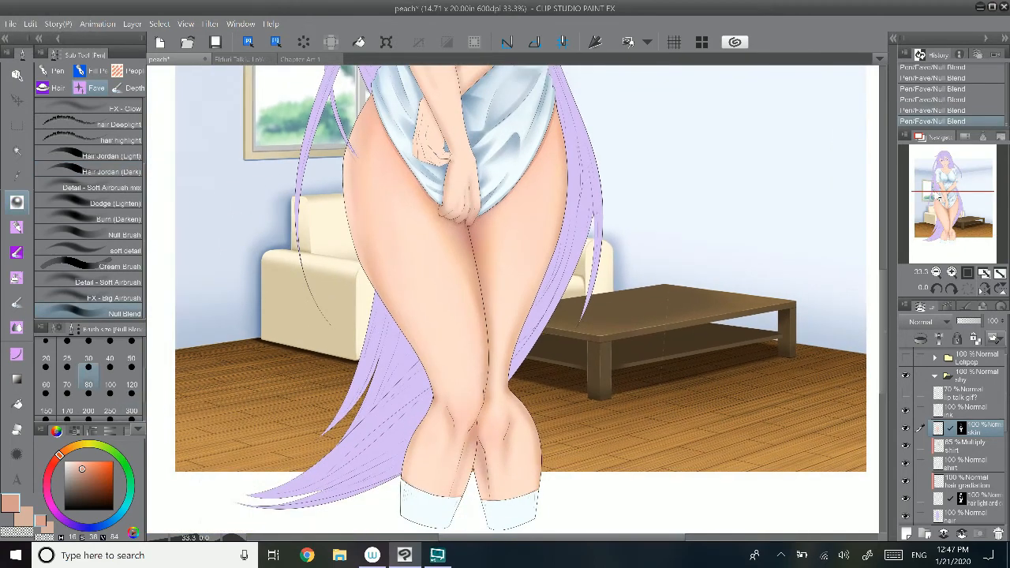
pyautogui.click(133, 171)
pyautogui.keyDown('alt'); pyautogui.click(483, 272); pyautogui.keyUp('alt')
pyautogui.moveTo(479, 269); pyautogui.dragTo(483, 298)
pyautogui.hotkey('ctrl', 'z')
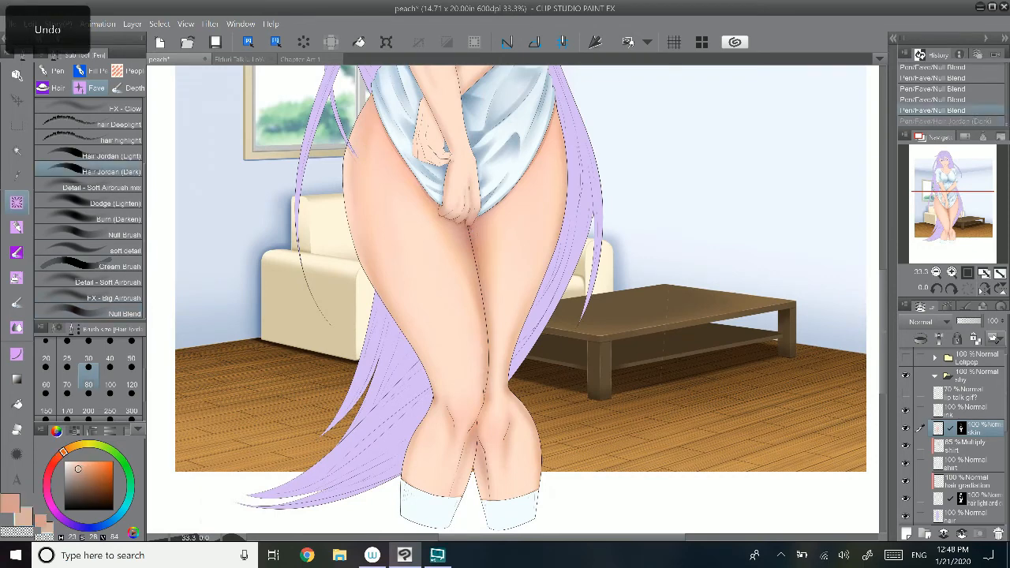
pyautogui.hotkey('ctrl', 'z')
pyautogui.hotkey('ctrl', 'z')
pyautogui.click(118, 312)
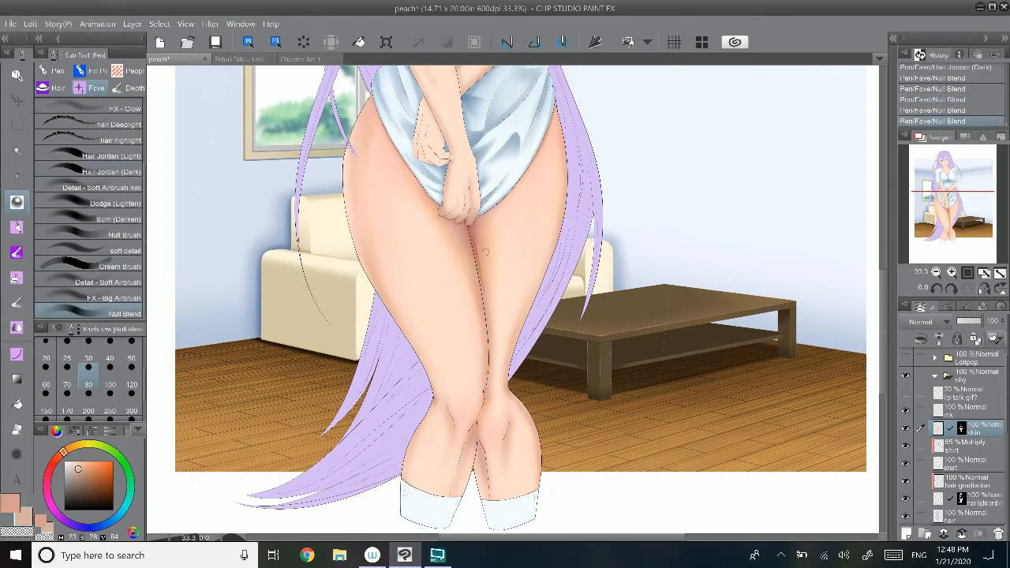
# Step: Try Hair Jordan (Dark) shadow strokes along the inner thigh line down to the knees and undo them
pyautogui.click(111, 171)
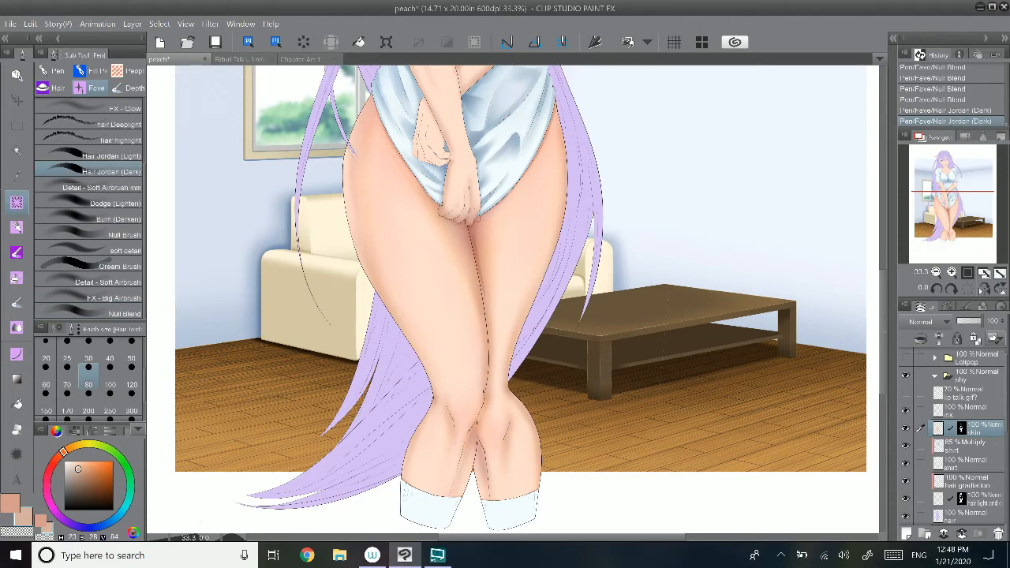
pyautogui.hotkey('ctrl', 'z')
pyautogui.moveTo(488, 355); pyautogui.dragTo(488, 393)
pyautogui.hotkey('ctrl', 'z')
pyautogui.moveTo(489, 354); pyautogui.dragTo(480, 421)
pyautogui.hotkey('ctrl', 'z')
pyautogui.hotkey('ctrl', 'z')
pyautogui.hotkey('ctrl', 'z')
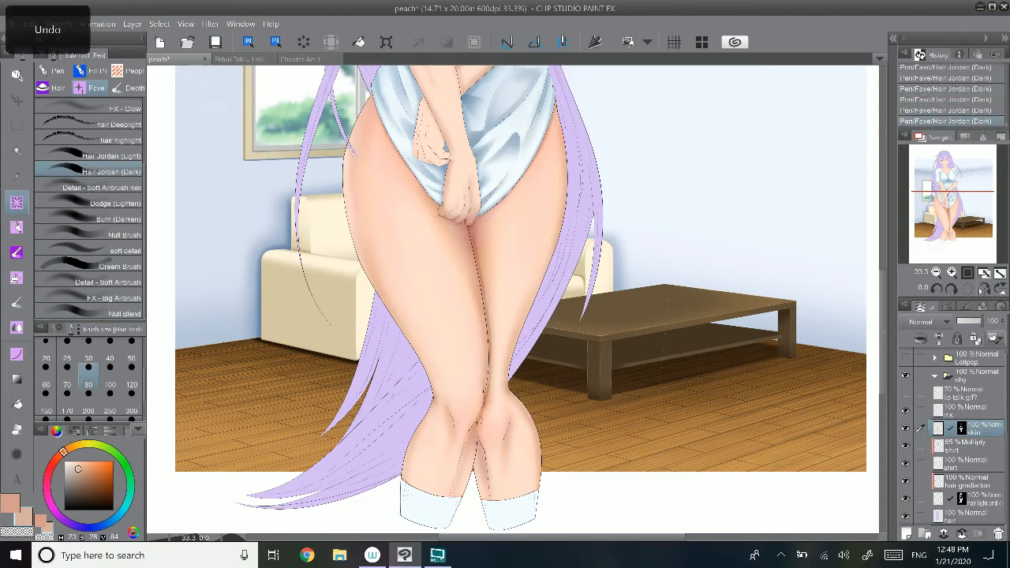
pyautogui.hotkey('ctrl', 'z')
# Step: Soften the inner thigh shadows with the Null Blend brush and undo the unwanted strokes
pyautogui.click(104, 312)
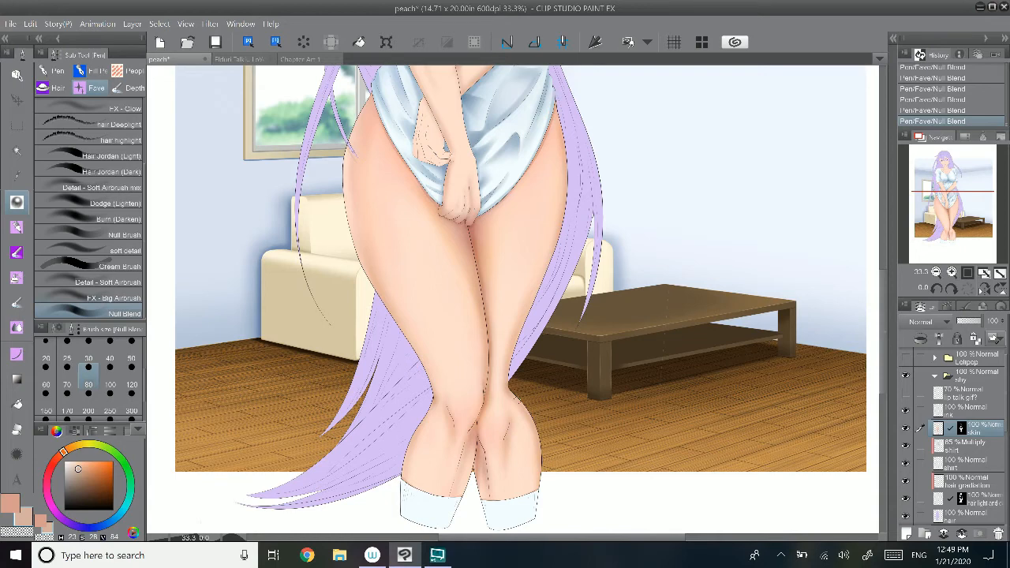
pyautogui.hotkey('ctrl', 'z')
pyautogui.hotkey('ctrl', 'z')
pyautogui.hotkey('ctrl', 'z')
pyautogui.hotkey('ctrl', 'z')
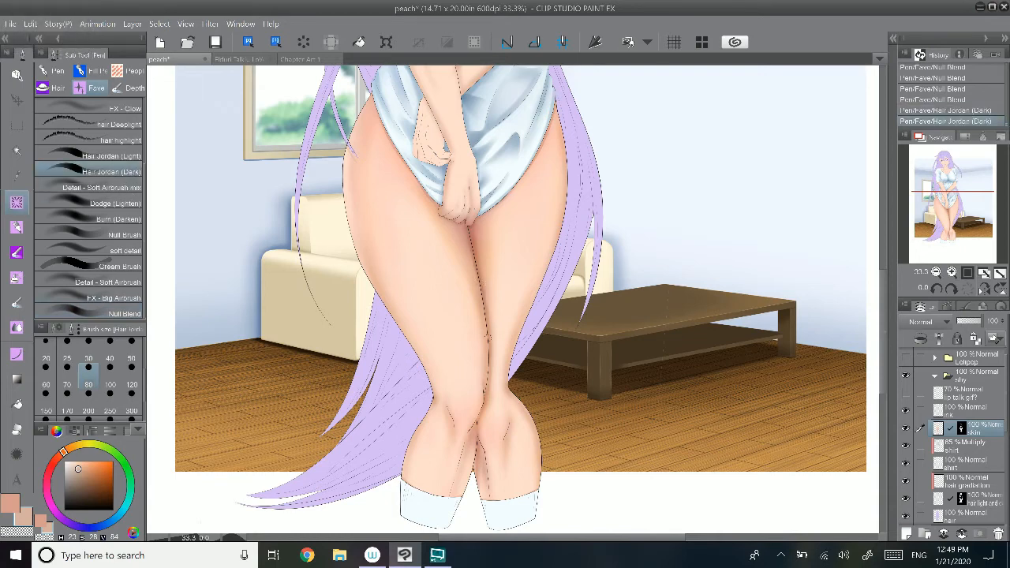
pyautogui.hotkey('ctrl', 'z')
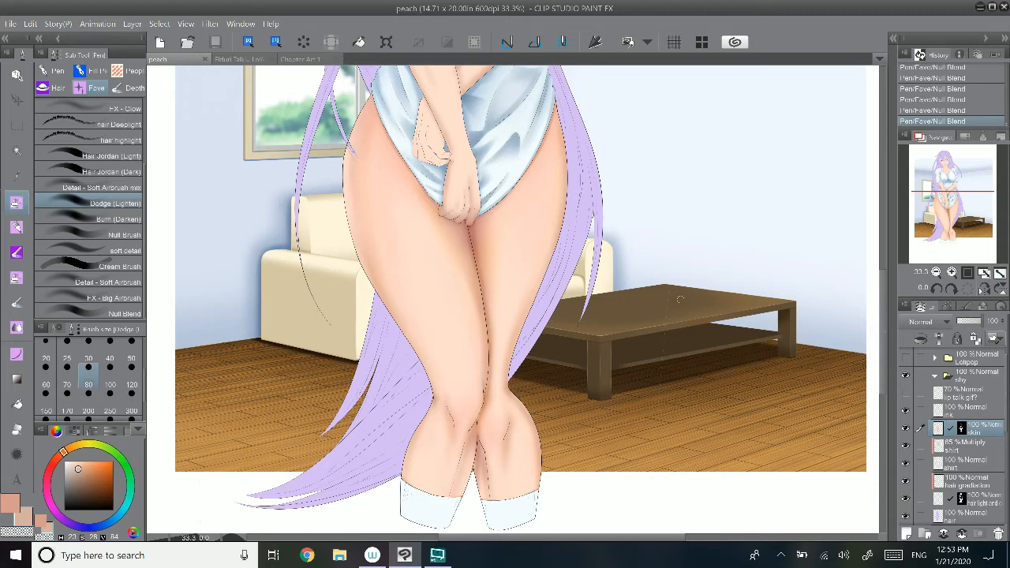
# Step: Lighten the thighs and lower legs with Dodge (Lighten) in the pale skin tone H23 S20 V100, using sizes 120 and 200
pyautogui.click(951, 273)
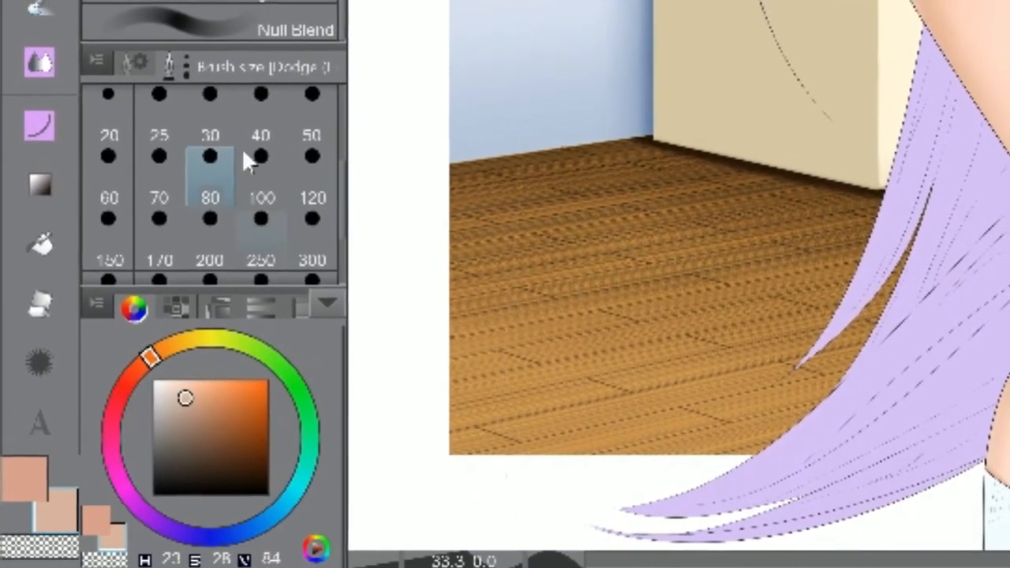
pyautogui.click(312, 178)
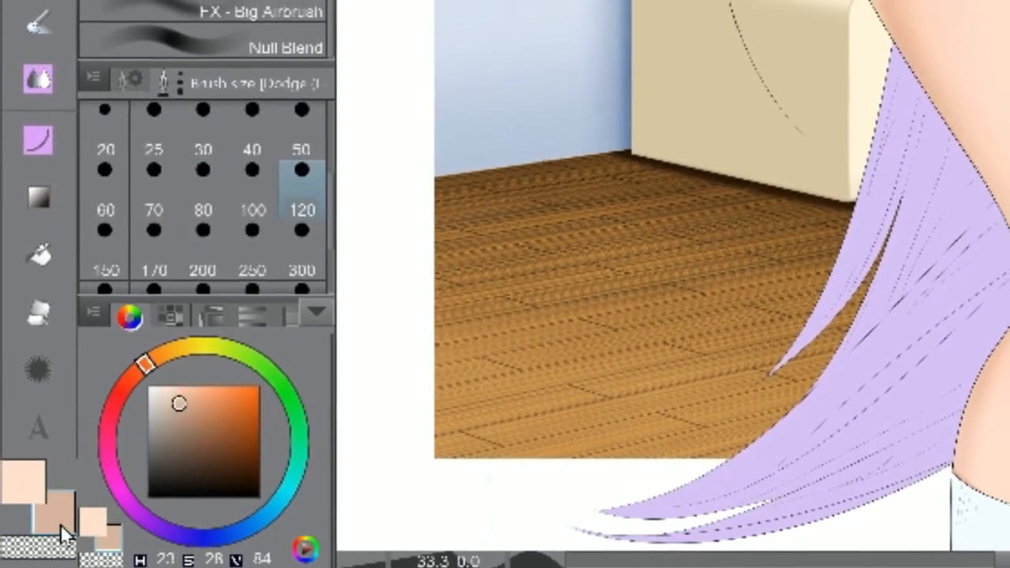
pyautogui.click(35, 492)
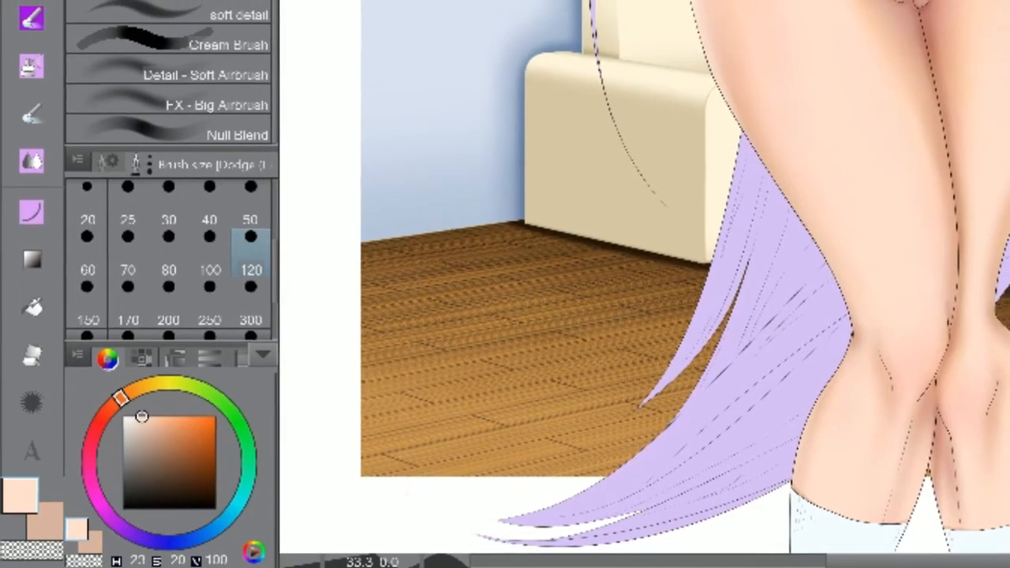
pyautogui.click(168, 298)
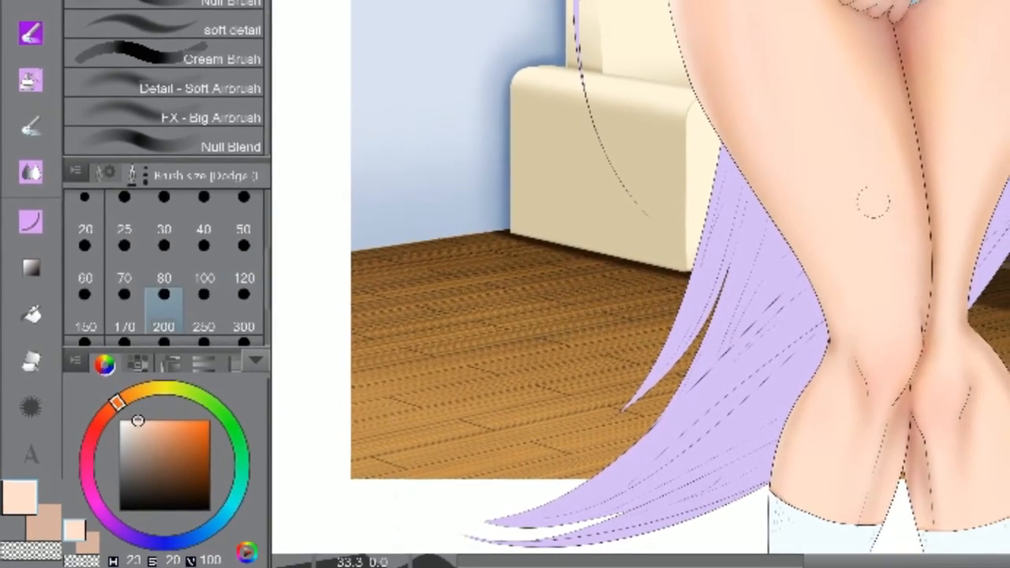
pyautogui.click(244, 262)
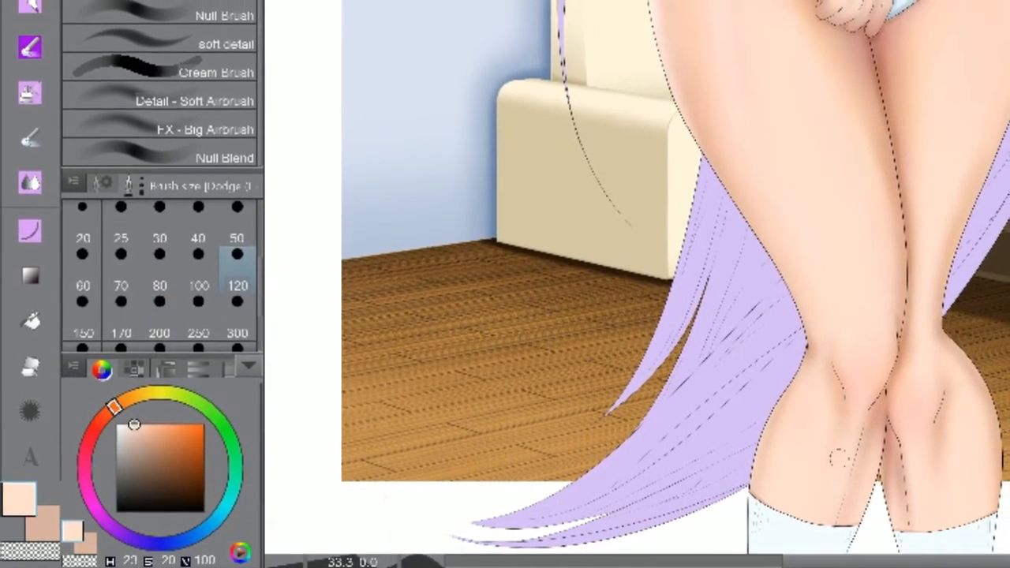
# Step: Add small FX - Glow highlights at size 120 on the thighs, hip and couch-side knee in yellow-orange H38 S65 V100
pyautogui.click(140, 395)
pyautogui.click(172, 425)
pyautogui.click(130, 398)
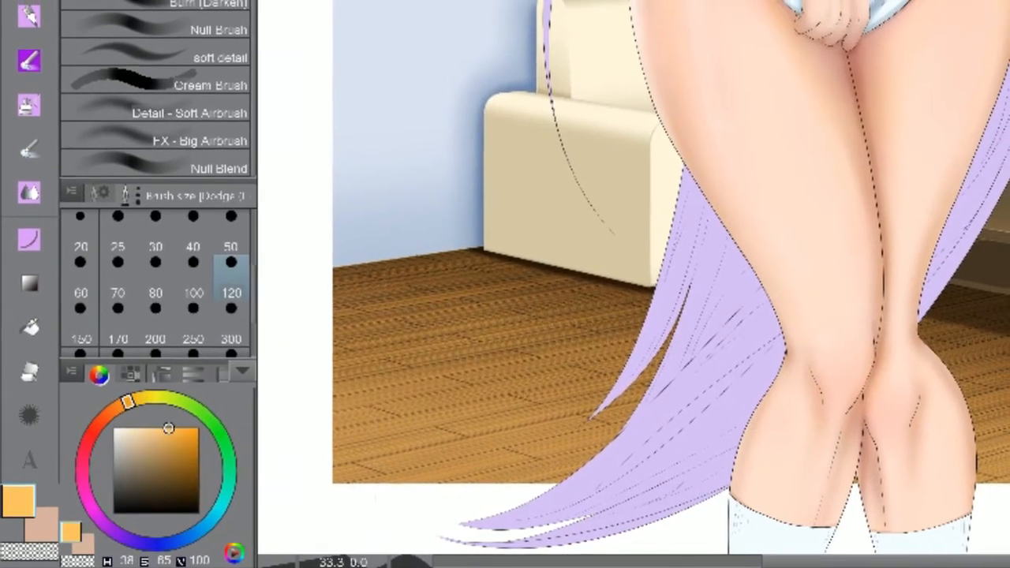
pyautogui.click(158, 1)
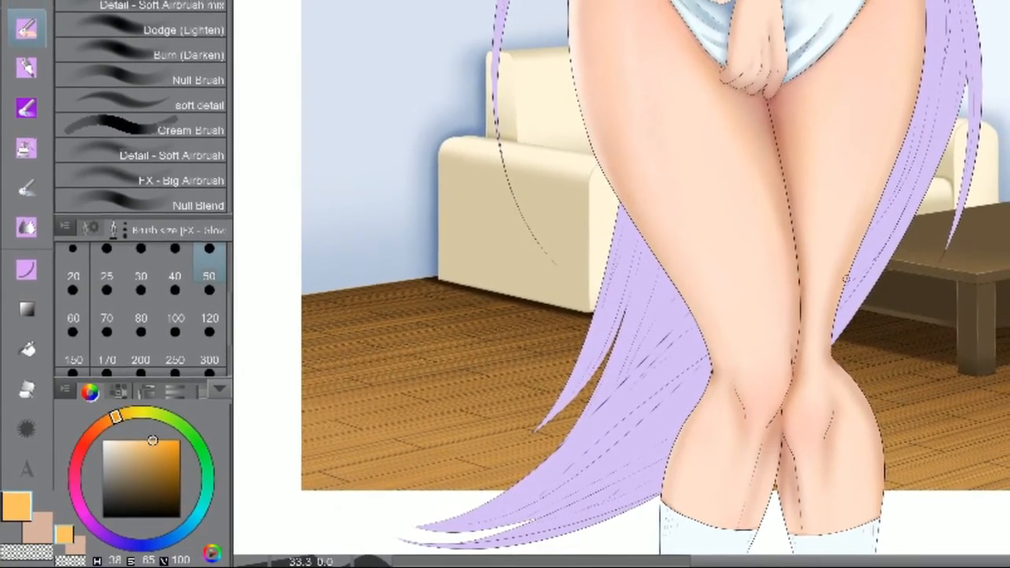
pyautogui.click(209, 304)
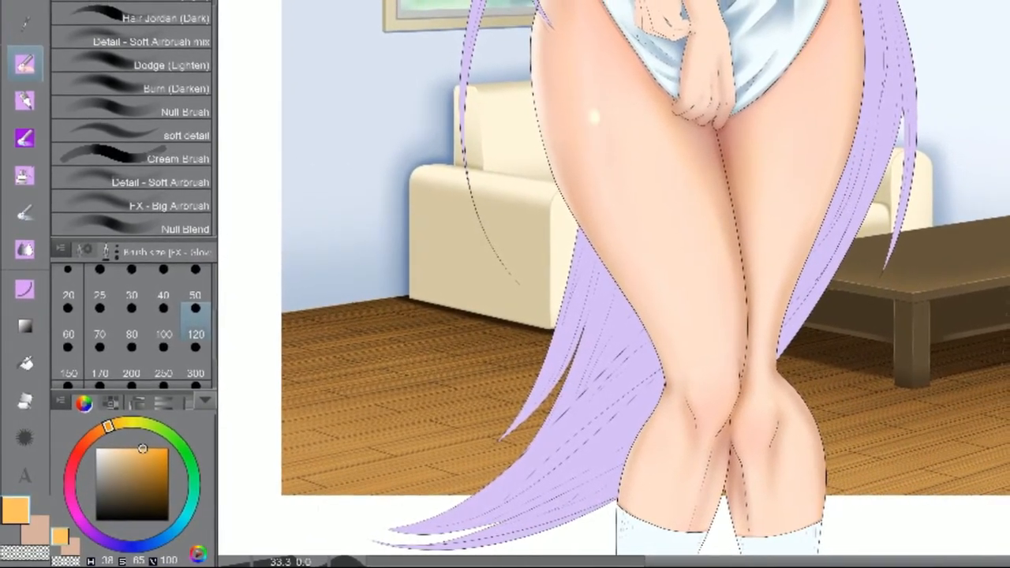
pyautogui.click(586, 130)
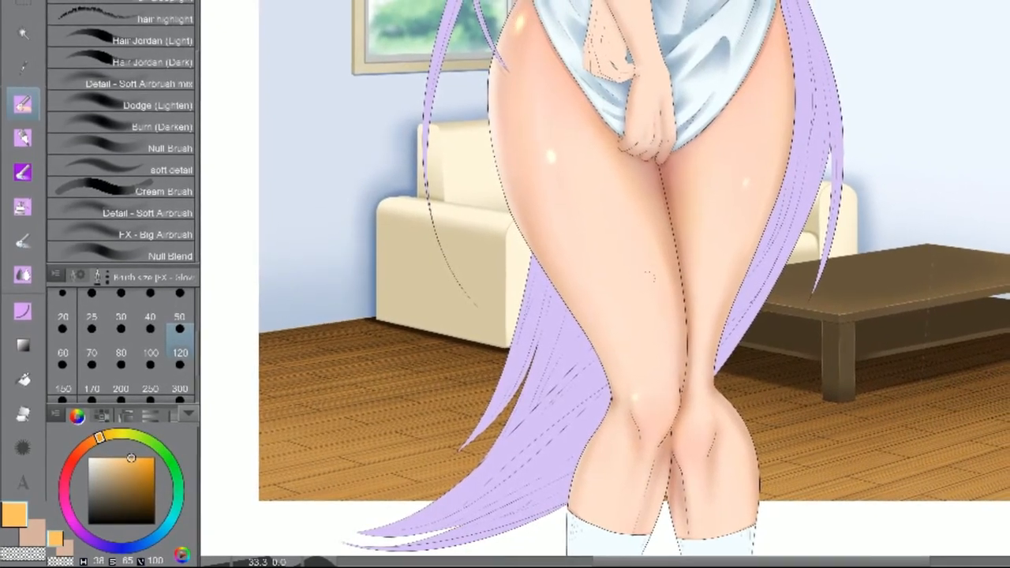
# Step: Switch the colour to white and stroke an FX - Glow highlight along the couch-side hip
pyautogui.click(88, 459)
pyautogui.moveTo(522, 17); pyautogui.dragTo(512, 40)
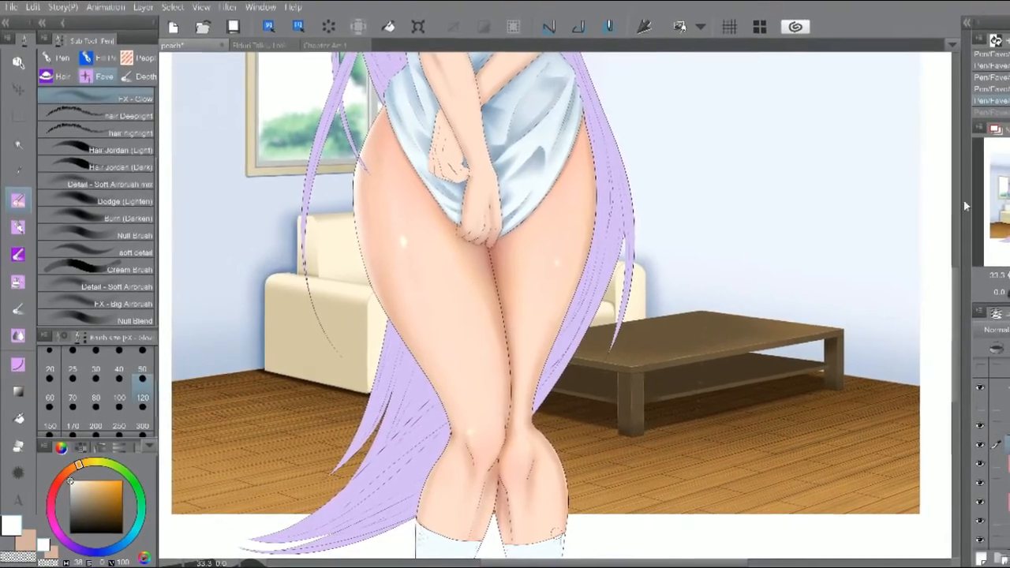
pyautogui.moveTo(1007, 183)
pyautogui.mouseDown()
pyautogui.moveTo(1004, 175)
pyautogui.moveTo(1007, 207)
pyautogui.moveTo(1000, 184)
pyautogui.mouseUp()
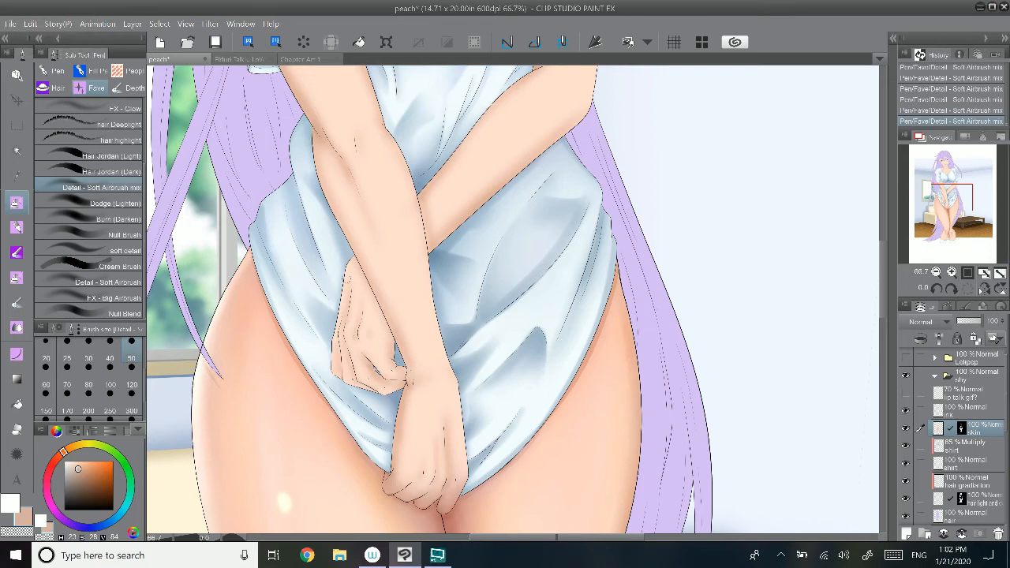
# Step: Shade the forearms and inner elbow with the Detail - Soft Airbrush mix brush at size 80
pyautogui.click(89, 375)
pyautogui.moveTo(428, 257); pyautogui.dragTo(376, 410)
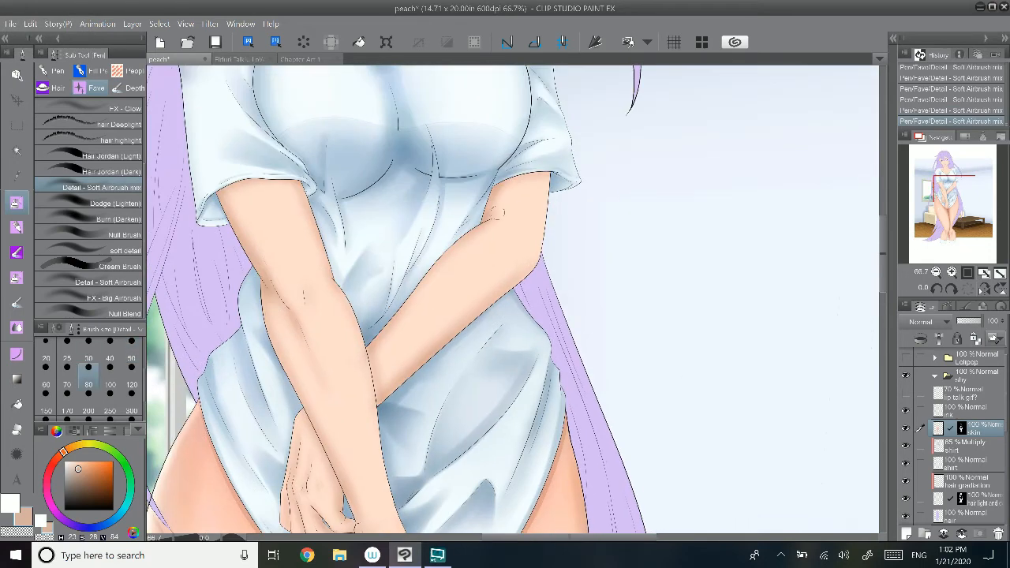
pyautogui.hotkey('ctrl', 'z')
pyautogui.moveTo(268, 285); pyautogui.dragTo(289, 311)
# Step: Deepen the shadows on the arms and hands with Burn (Darken) at size 120, undoing the unwanted strokes
pyautogui.click(114, 217)
pyautogui.click(131, 376)
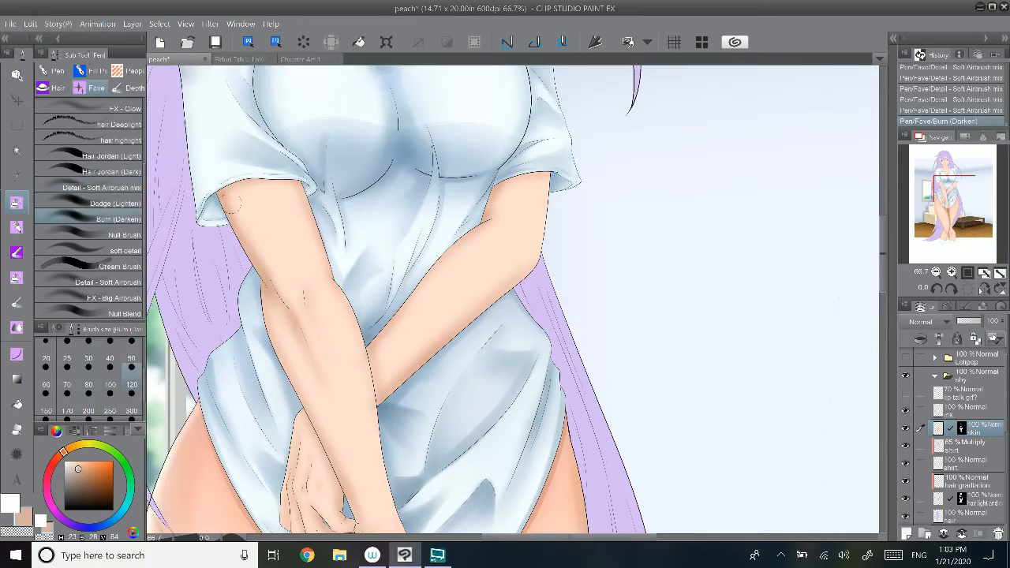
pyautogui.moveTo(229, 201); pyautogui.dragTo(260, 266)
pyautogui.hotkey('ctrl', 'z')
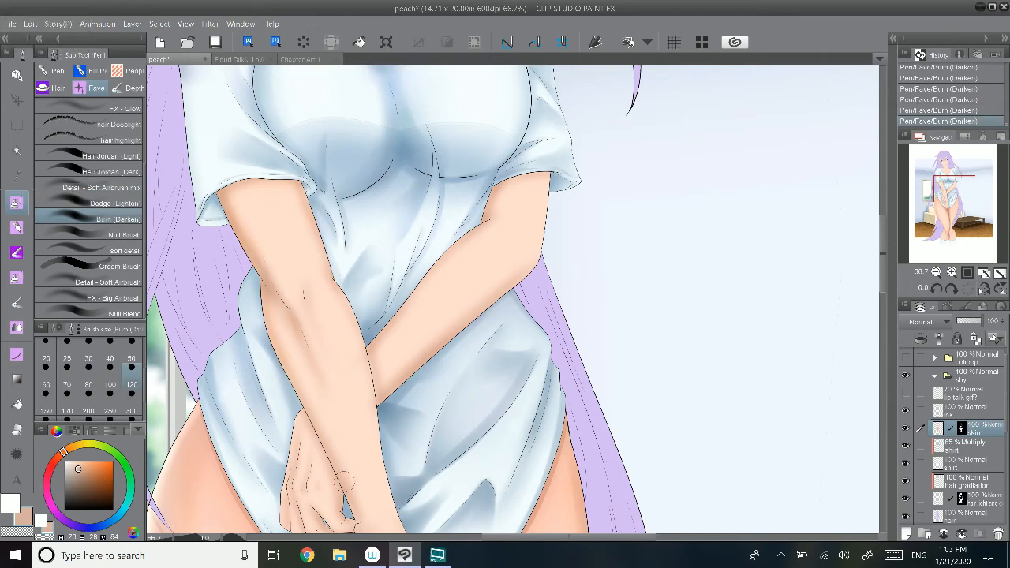
pyautogui.hotkey('ctrl', 'z')
pyautogui.moveTo(351, 324); pyautogui.dragTo(361, 236)
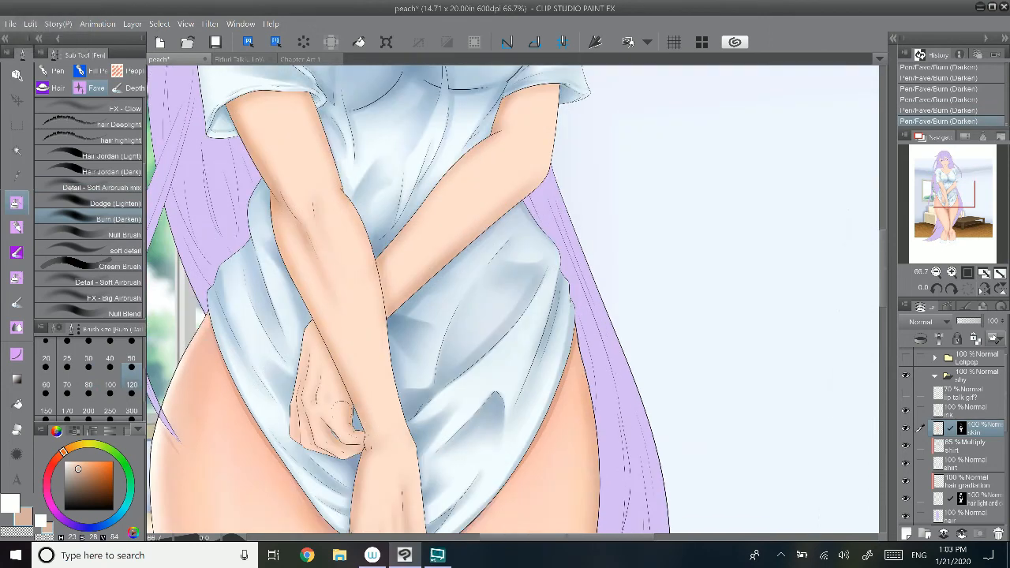
pyautogui.moveTo(348, 363); pyautogui.dragTo(348, 293)
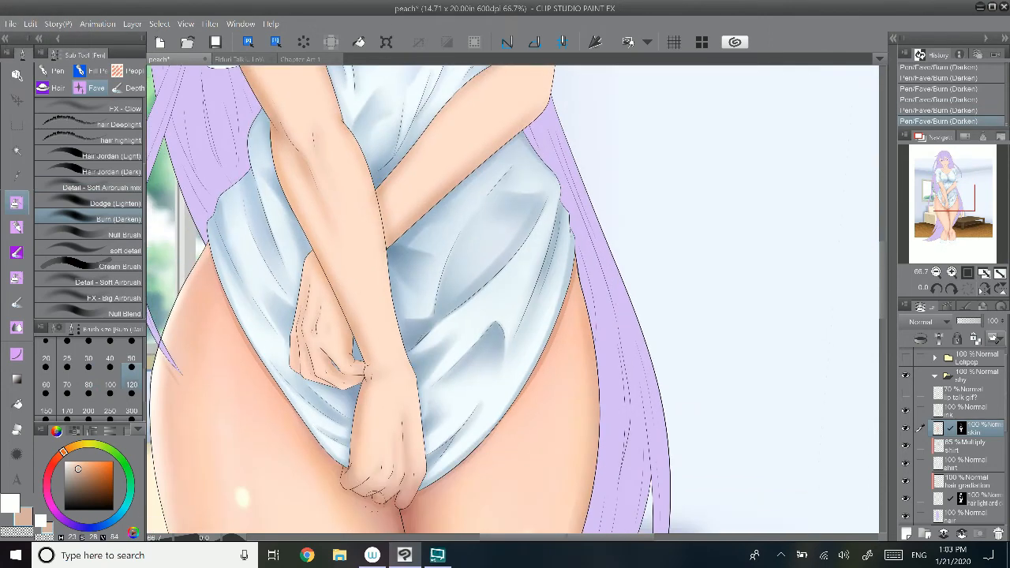
pyautogui.moveTo(505, 213); pyautogui.dragTo(463, 407)
pyautogui.hotkey('ctrl', 'z')
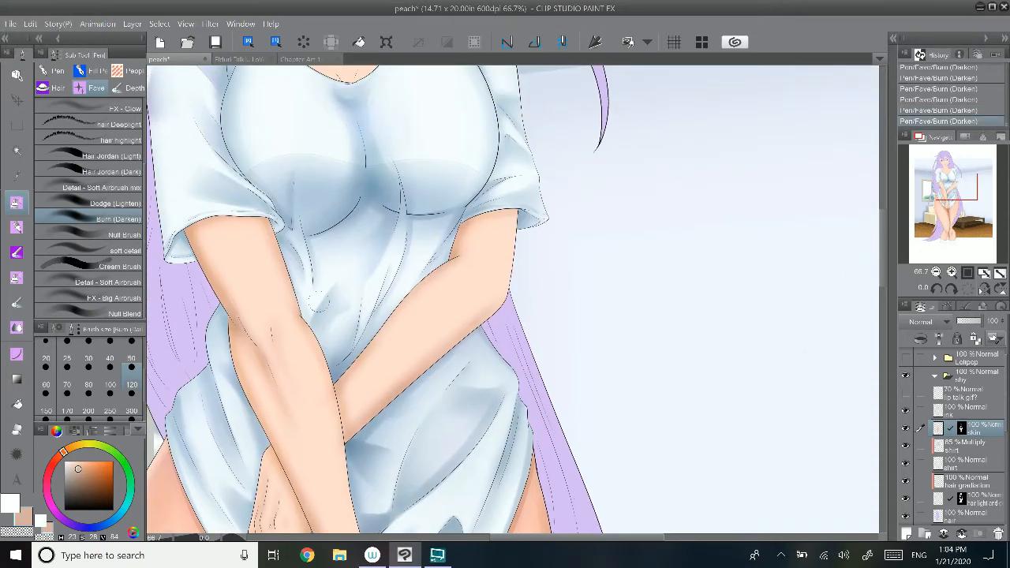
# Step: Shade the side of the neck, collarbone and jawline with Detail - Soft Airbrush mix at size 80, undoing the unwanted strokes
pyautogui.moveTo(318, 150); pyautogui.dragTo(369, 454)
pyautogui.click(112, 188)
pyautogui.moveTo(331, 314); pyautogui.dragTo(311, 348)
pyautogui.hotkey('ctrl', 'z')
pyautogui.moveTo(335, 275); pyautogui.dragTo(330, 297)
pyautogui.hotkey('ctrl', 'z')
pyautogui.hotkey('ctrl', 'z')
pyautogui.hotkey('ctrl', 'z')
pyautogui.hotkey('ctrl', 'z')
pyautogui.moveTo(333, 243)
pyautogui.mouseDown()
pyautogui.moveTo(332, 284)
pyautogui.moveTo(377, 253)
pyautogui.moveTo(427, 186)
pyautogui.mouseUp()
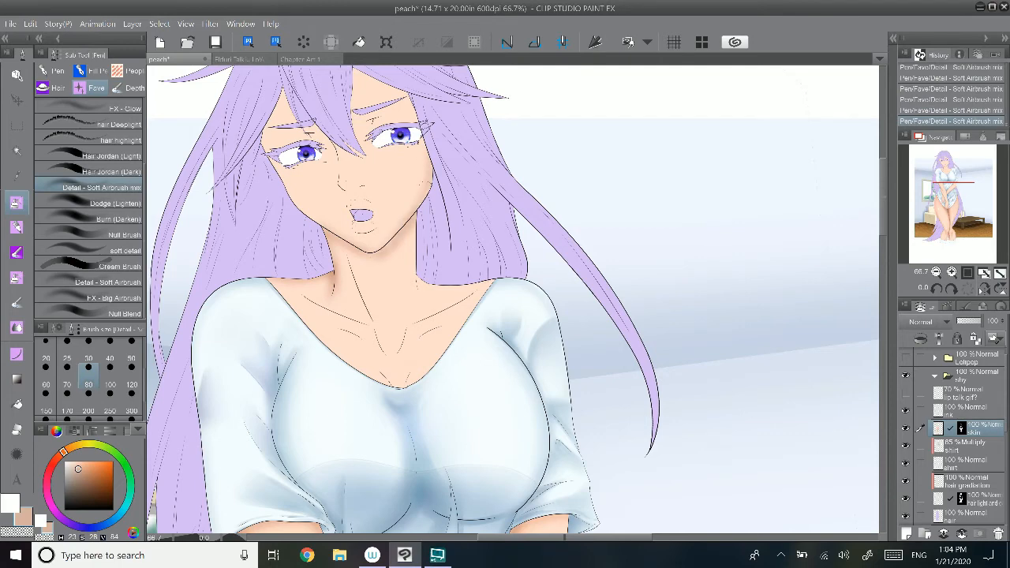
# Step: Shade the neck below the chin and the chest just above the shirt's neckline with Detail - Soft Airbrush mix
pyautogui.moveTo(349, 258); pyautogui.dragTo(373, 319)
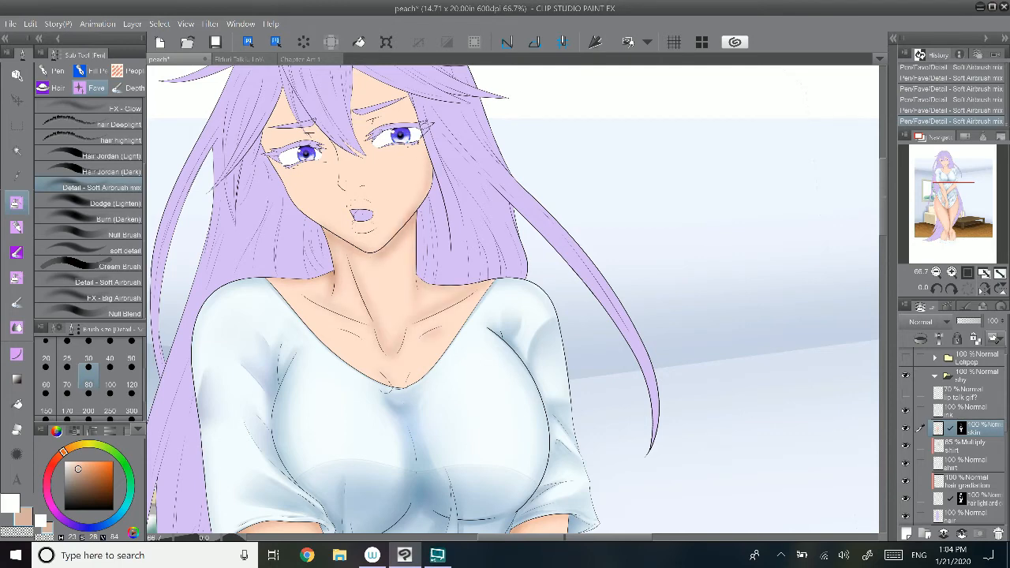
pyautogui.hotkey('ctrl', 'z')
pyautogui.moveTo(415, 368); pyautogui.dragTo(395, 385)
pyautogui.hotkey('ctrl', 'z')
pyautogui.moveTo(431, 344); pyautogui.dragTo(407, 377)
# Step: Fill the missing skin gaps between the bangs with the sampled pale skin tone, using Fill with Refer other layers
pyautogui.moveTo(419, 316); pyautogui.dragTo(395, 436)
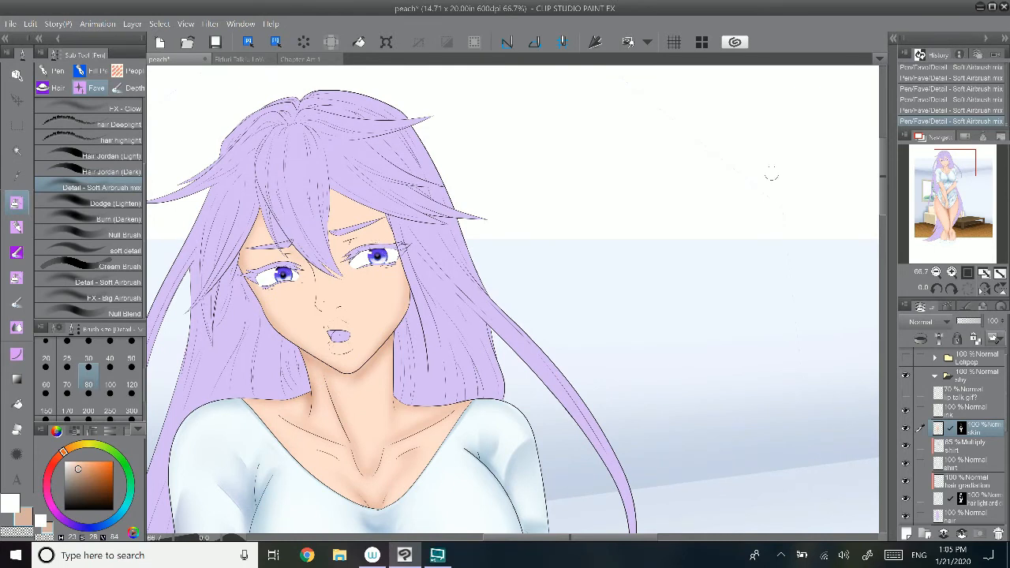
pyautogui.moveTo(771, 174); pyautogui.dragTo(830, 156)
pyautogui.keyDown('alt'); pyautogui.click(322, 221); pyautogui.keyUp('alt')
pyautogui.press('g')
pyautogui.click(325, 211)
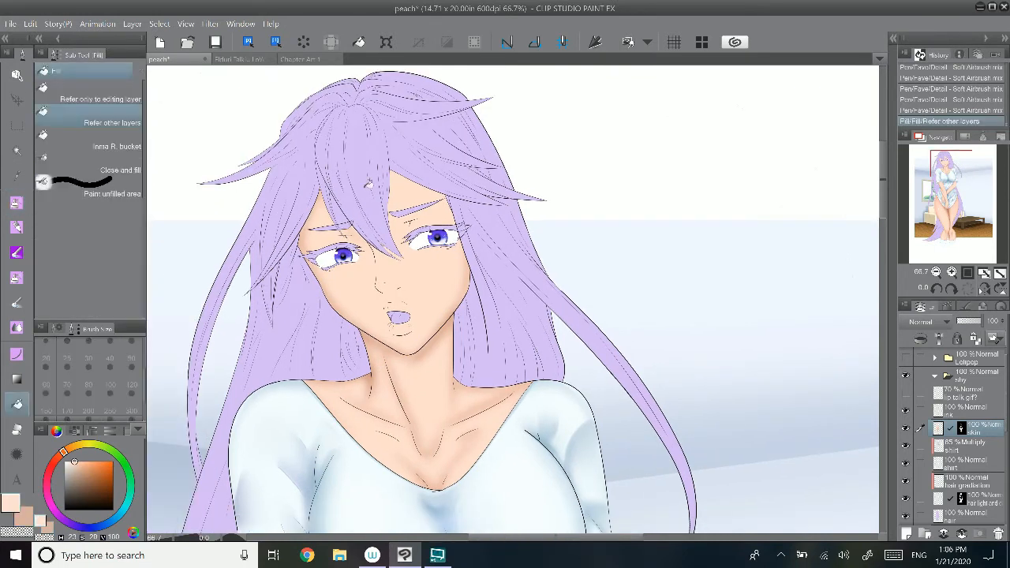
pyautogui.click(337, 210)
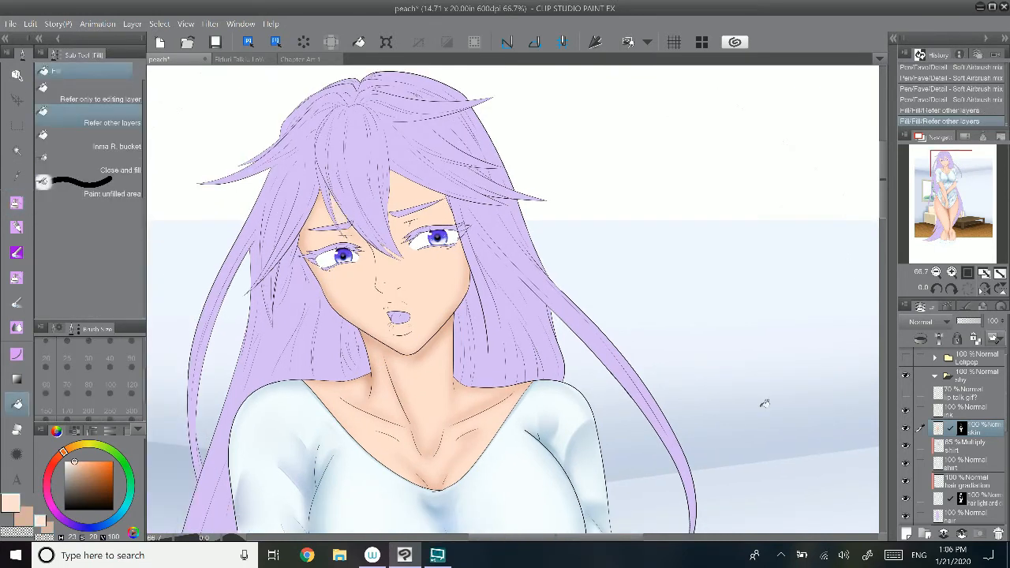
# Step: Try soft airbrush shading on the couch-side cheek and beside the nose at sizes 50 and 80
pyautogui.press('p')
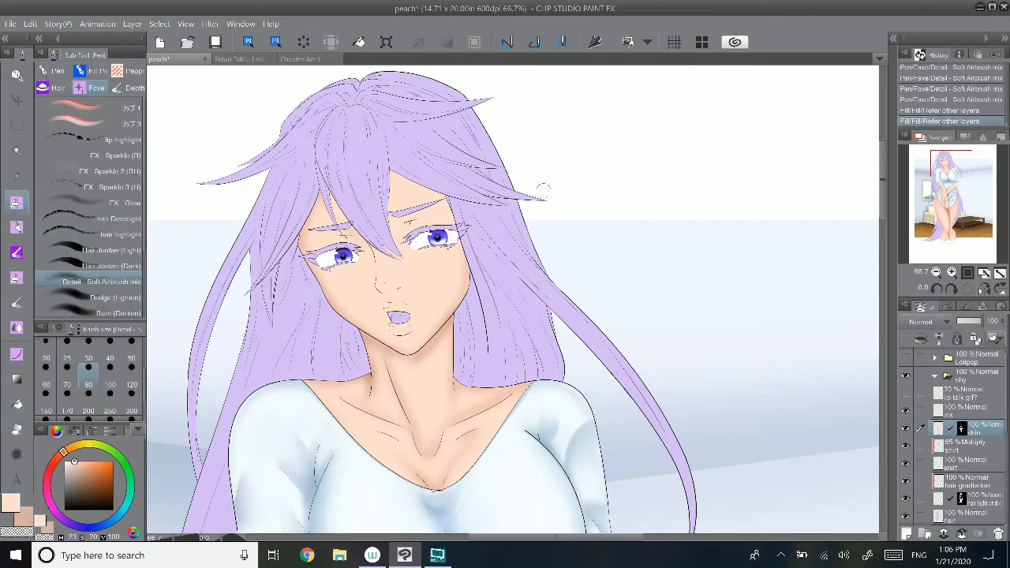
pyautogui.hotkey('ctrl', 'z')
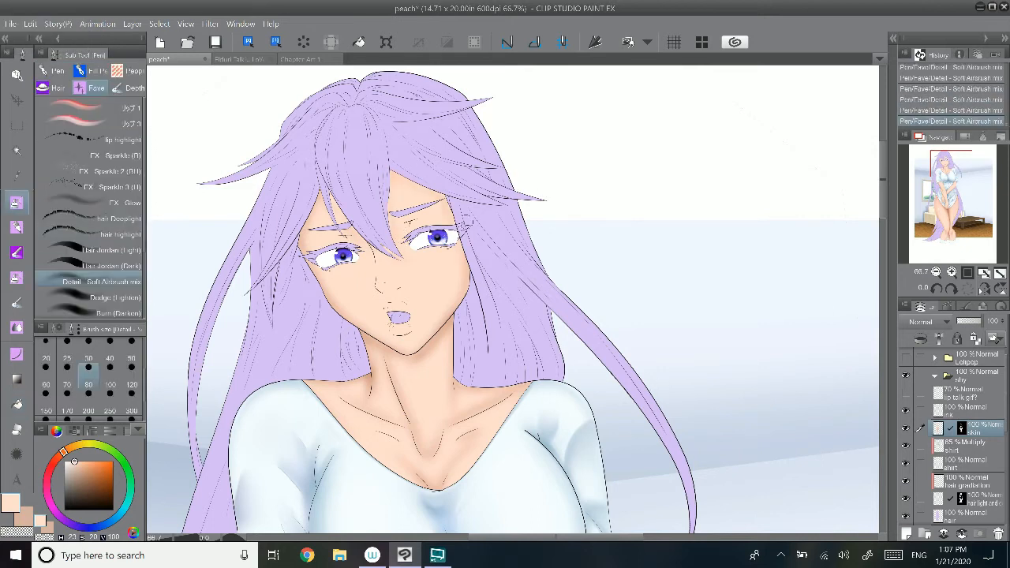
pyautogui.scroll(-3, 113, 297)
pyautogui.click(113, 298)
pyautogui.click(113, 282)
pyautogui.click(132, 350)
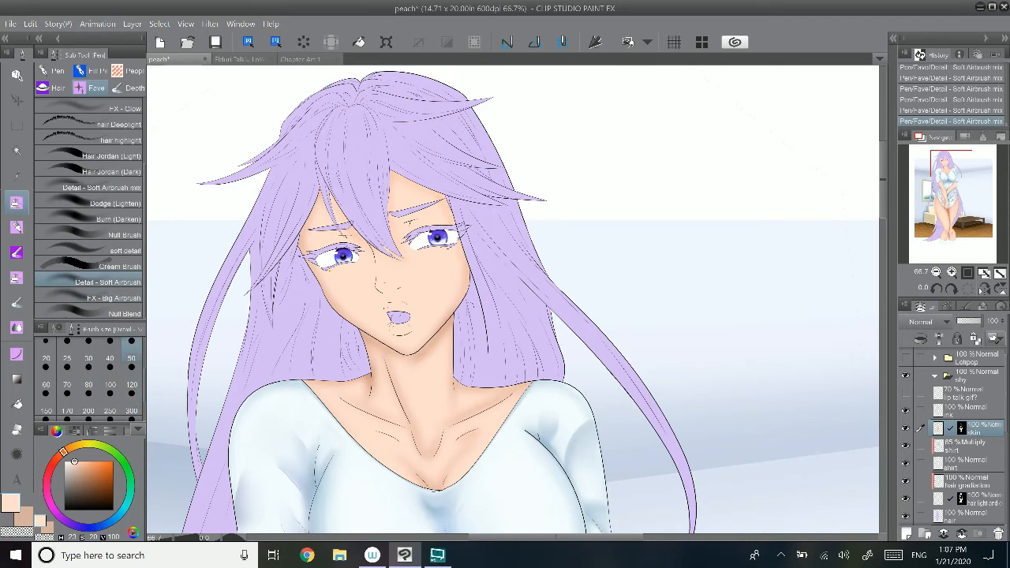
pyautogui.moveTo(319, 276); pyautogui.dragTo(336, 306)
pyautogui.click(88, 376)
pyautogui.moveTo(322, 277)
pyautogui.mouseDown()
pyautogui.moveTo(334, 293)
pyautogui.moveTo(382, 294)
pyautogui.mouseUp()
pyautogui.click(113, 187)
pyautogui.hotkey('ctrl', 'z')
# Step: Shade the nose bridge and the area around the table-side eye with Detail - Soft Airbrush mix at sizes 80 and 50
pyautogui.click(131, 350)
pyautogui.click(88, 378)
pyautogui.hotkey('ctrl', 'z')
pyautogui.moveTo(412, 247); pyautogui.dragTo(409, 266)
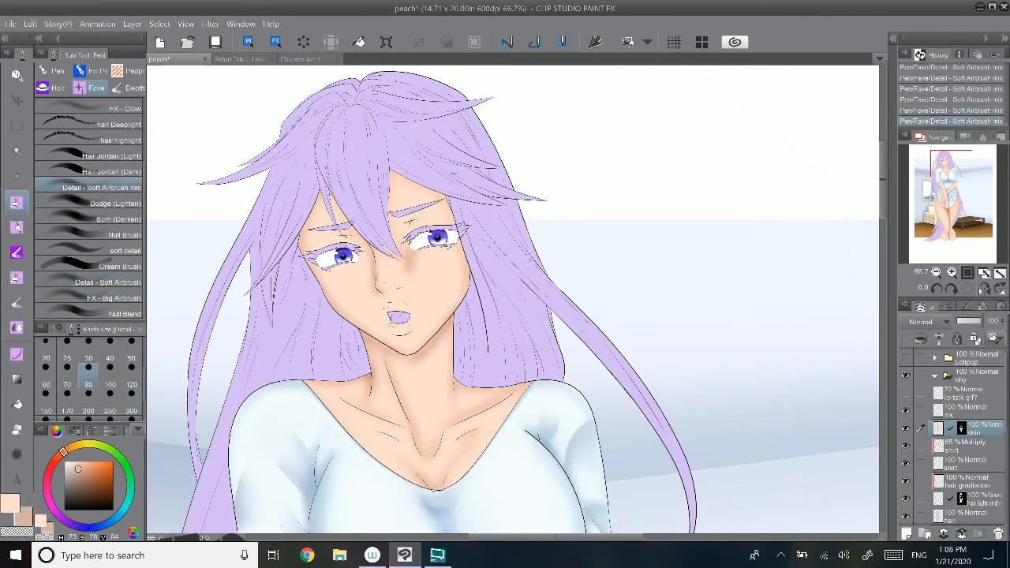
pyautogui.hotkey('ctrl', 'z')
pyautogui.click(132, 349)
pyautogui.moveTo(406, 224); pyautogui.dragTo(420, 222)
pyautogui.hotkey('ctrl', 'z')
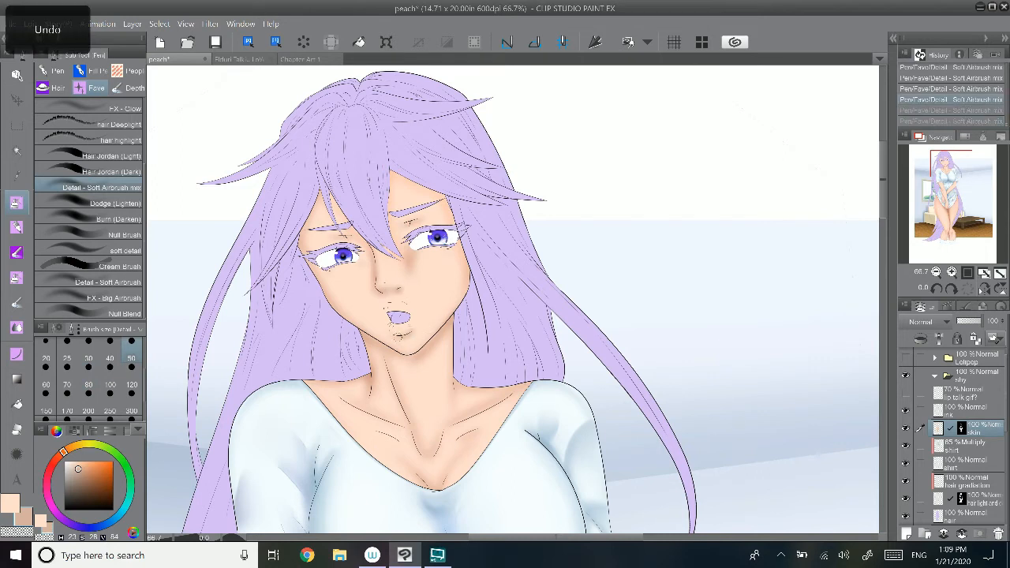
# Step: Smooth the facial shadows with the Null Blend brush at size 80 and save the illustration
pyautogui.click(118, 313)
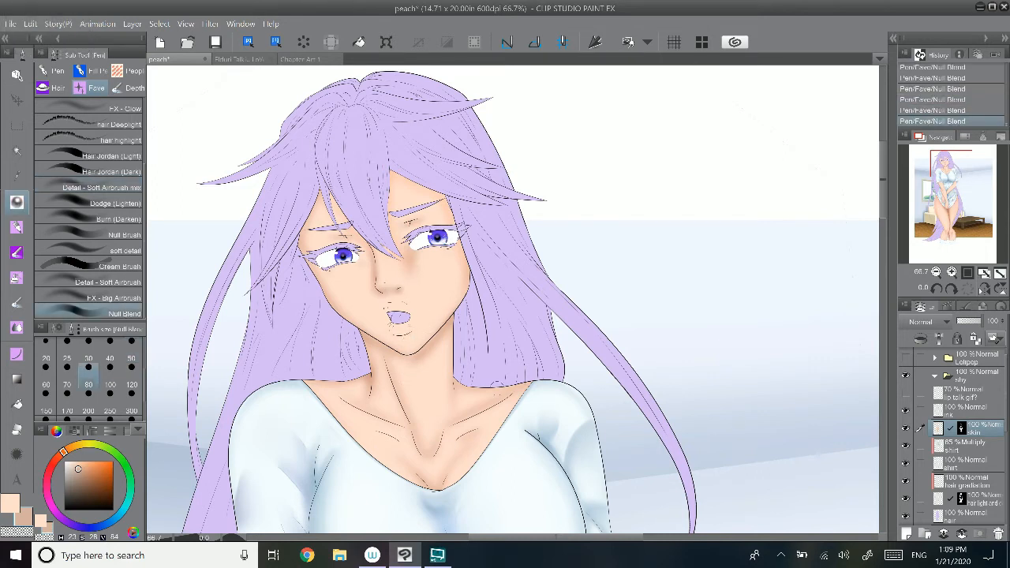
pyautogui.hotkey('ctrl', 's')
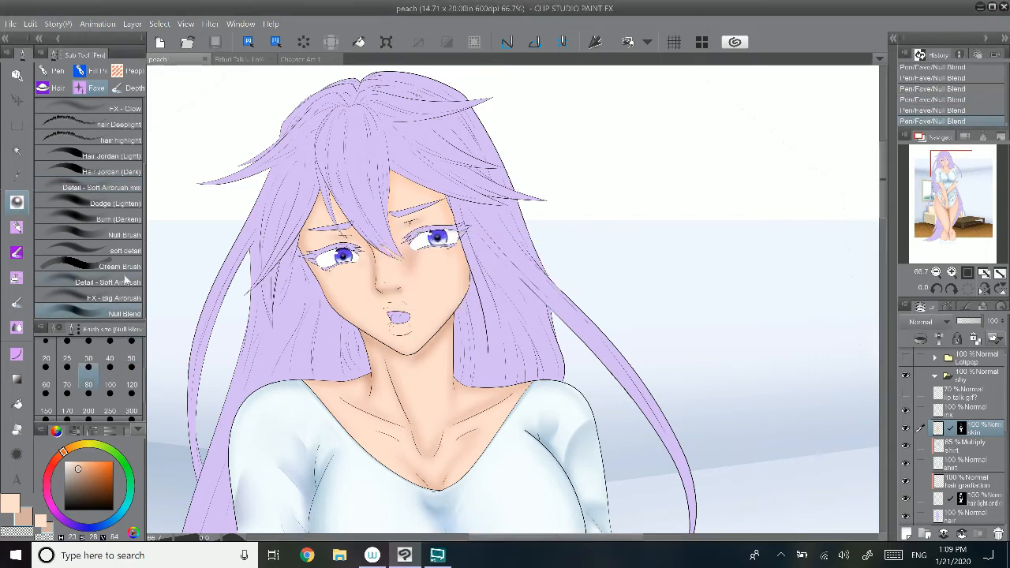
# Step: Darken the facial shadows with Burn (Darken) at size 120, and try a Skin Tone pink blush on the cheeks with FX - Big Airbrush
pyautogui.click(124, 279)
pyautogui.click(118, 219)
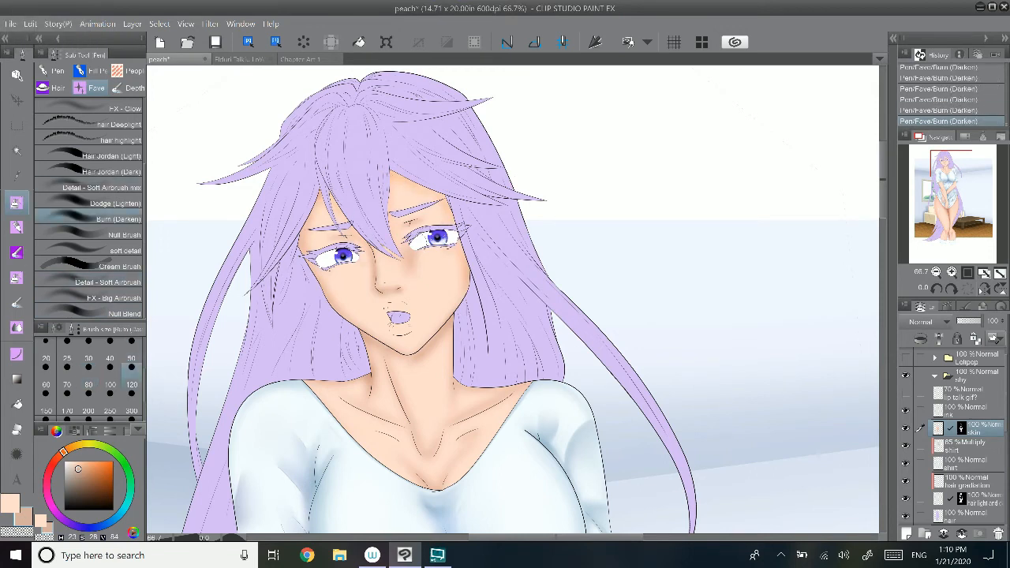
pyautogui.click(74, 432)
pyautogui.click(115, 297)
pyautogui.click(135, 489)
pyautogui.click(344, 307)
pyautogui.click(460, 290)
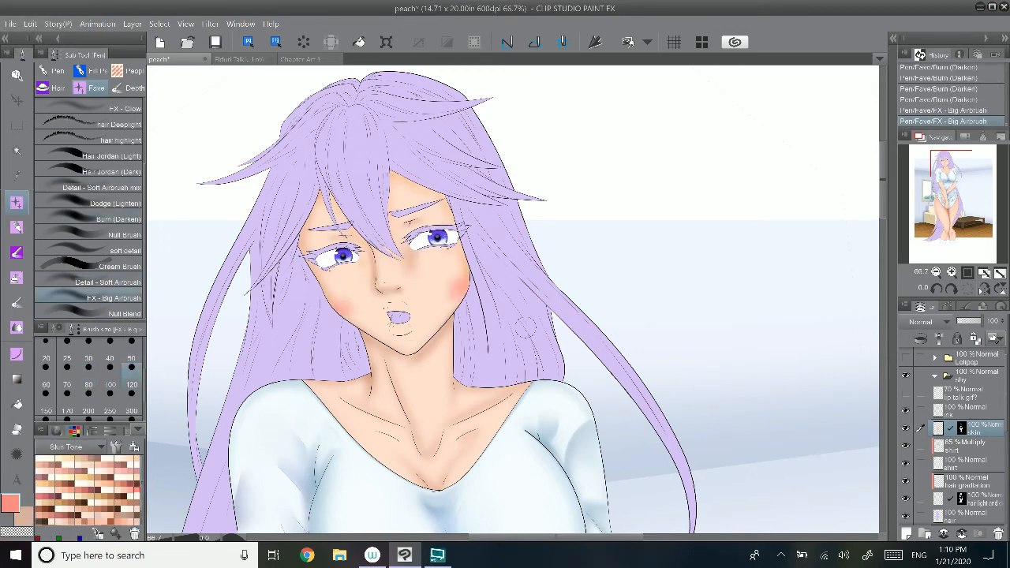
pyautogui.hotkey('ctrl', 'z')
pyautogui.hotkey('ctrl', 'z')
# Step: Blush the nose and both cheeks in pink with FX - Big Airbrush, using size 200 for the cheeks
pyautogui.click(387, 285)
pyautogui.click(89, 403)
pyautogui.click(445, 272)
pyautogui.click(348, 287)
pyautogui.hotkey('ctrl', 'z')
pyautogui.hotkey('ctrl', 'z')
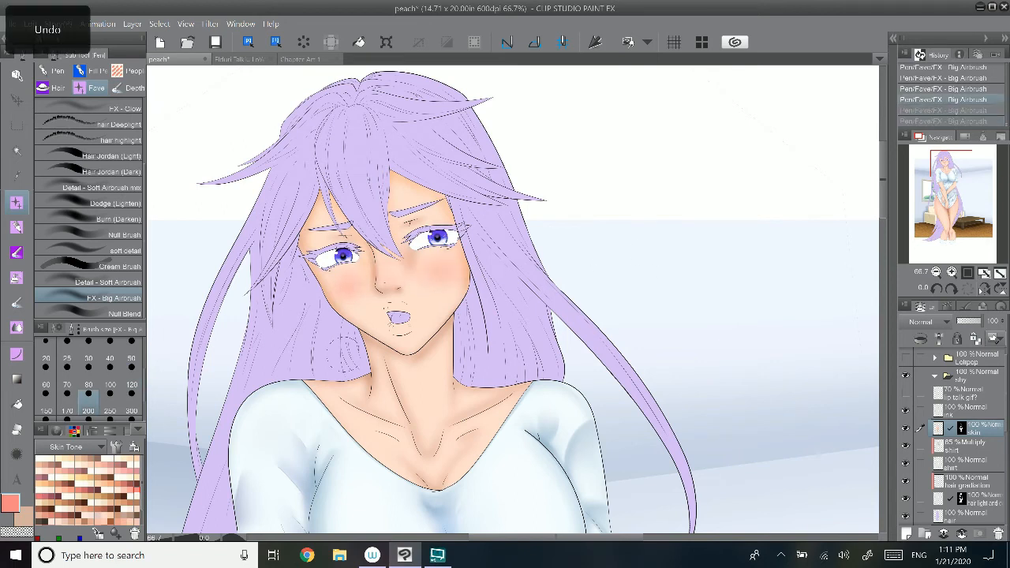
pyautogui.hotkey('ctrl', 'y')
pyautogui.hotkey('ctrl', 'y')
# Step: Refine the area around the nose with sampled pale skin tone using Detail - Soft Airbrush at size 80, undoing unwanted strokes
pyautogui.click(115, 281)
pyautogui.keyDown('alt'); pyautogui.click(402, 276); pyautogui.keyUp('alt')
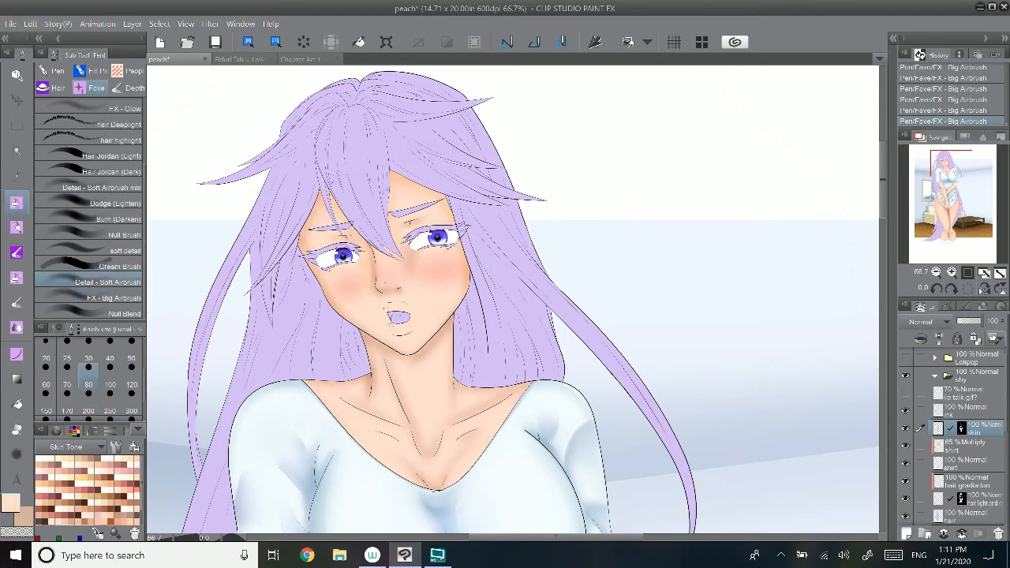
pyautogui.hotkey('ctrl', 'z')
pyautogui.hotkey('ctrl', 'z')
pyautogui.hotkey('ctrl', 'z')
pyautogui.hotkey('ctrl', 'z')
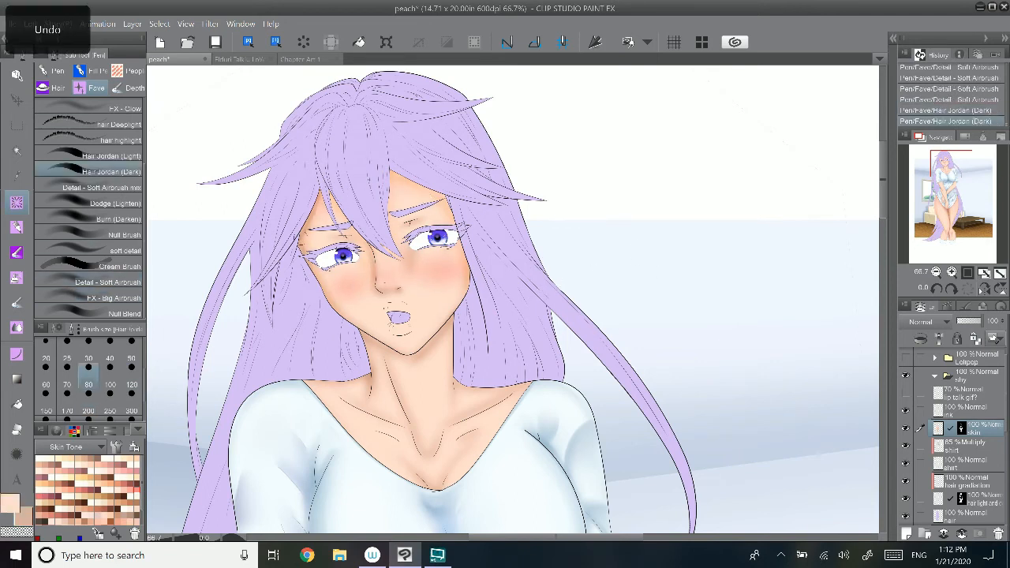
# Step: Rework the shading near the brow with Hair Jordan (Dark) and soften it with Null Blend at size 80
pyautogui.hotkey('ctrl', 'z')
pyautogui.hotkey('ctrl', 'z')
pyautogui.hotkey('ctrl', 'z')
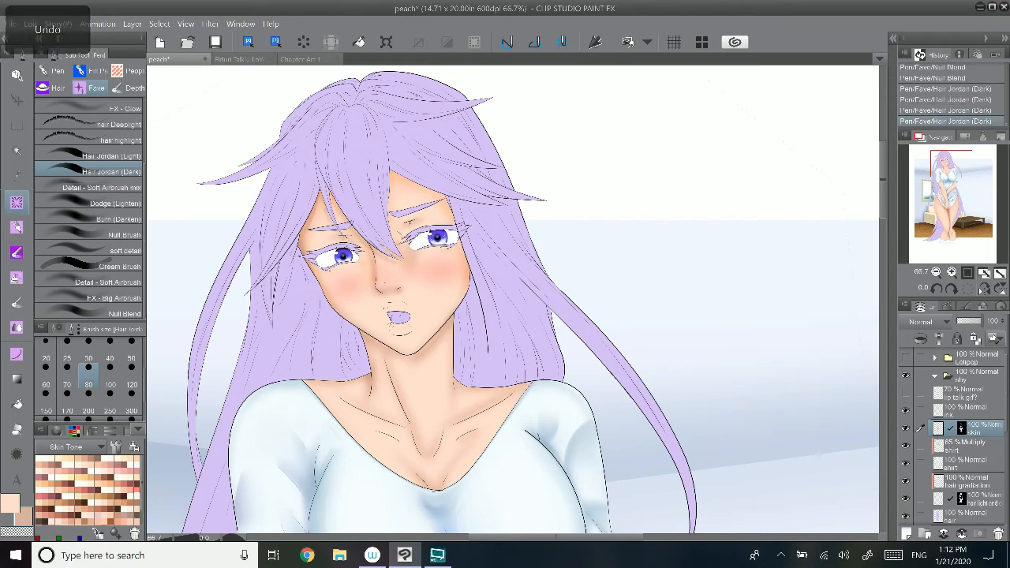
pyautogui.moveTo(408, 226); pyautogui.dragTo(421, 220)
pyautogui.hotkey('ctrl', 'z')
pyautogui.hotkey('ctrl', 'z')
pyautogui.hotkey('ctrl', 'z')
pyautogui.click(124, 314)
pyautogui.hotkey('ctrl', 'z')
# Step: Paint the upper and lower lips in a reddish pink with Detail - Soft Airbrush at size 30
pyautogui.click(952, 272)
pyautogui.click(952, 273)
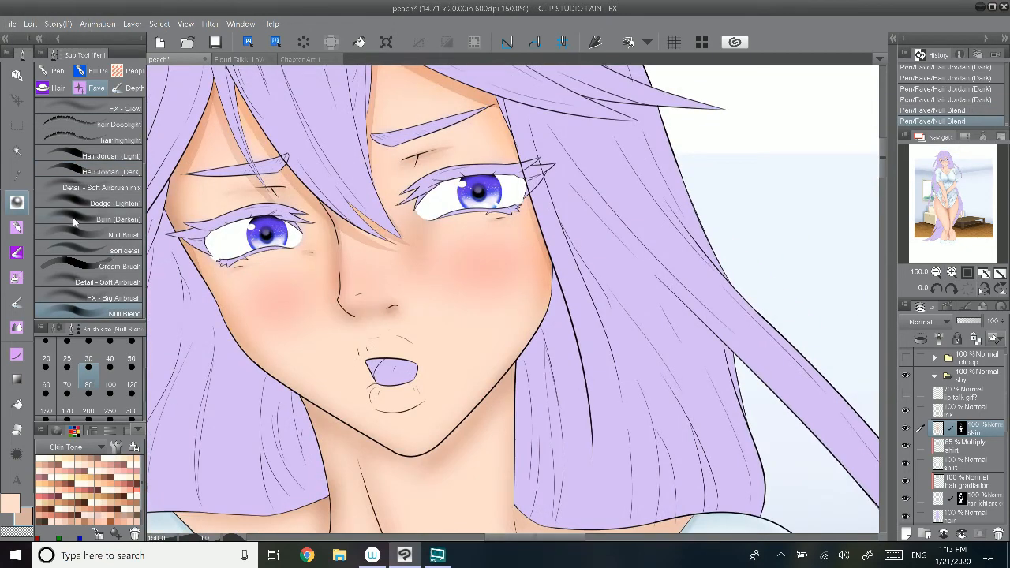
pyautogui.click(103, 281)
pyautogui.moveTo(373, 398); pyautogui.dragTo(415, 383)
pyautogui.click(56, 431)
pyautogui.click(97, 479)
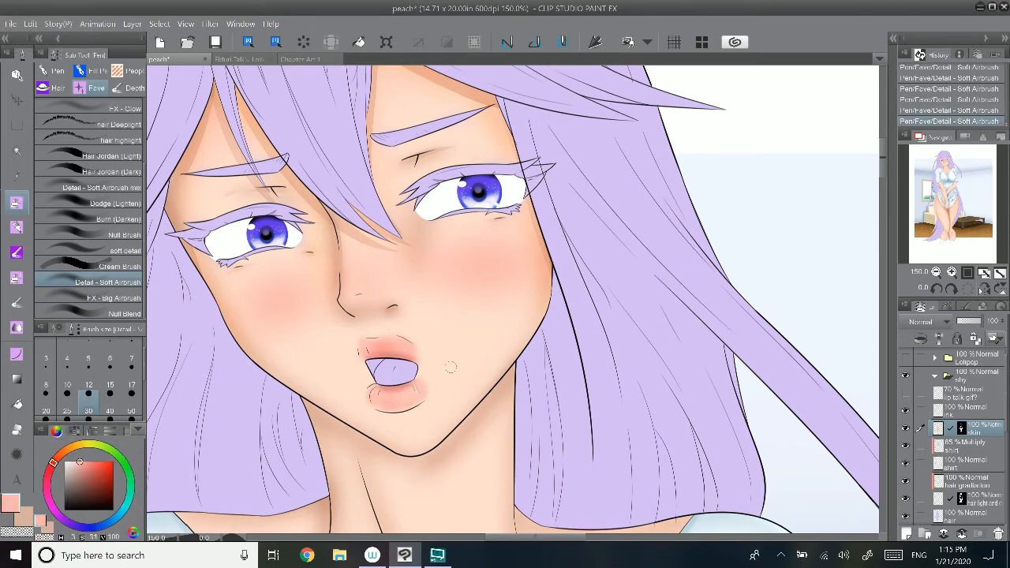
pyautogui.keyDown('alt'); pyautogui.click(395, 330); pyautogui.keyUp('alt')
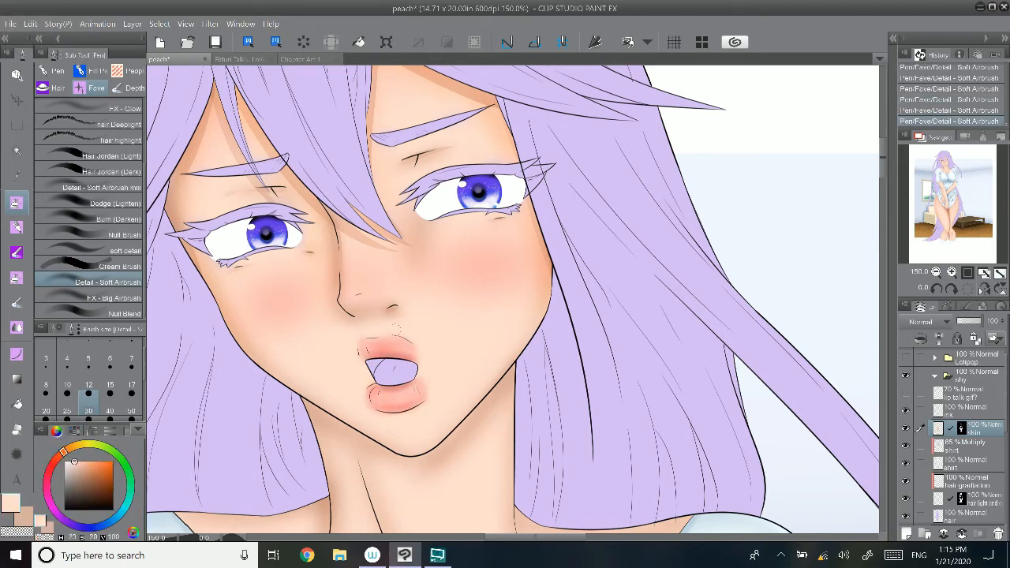
# Step: Add white highlights to the upper and lower lips with FX - Glow at size 17
pyautogui.click(110, 108)
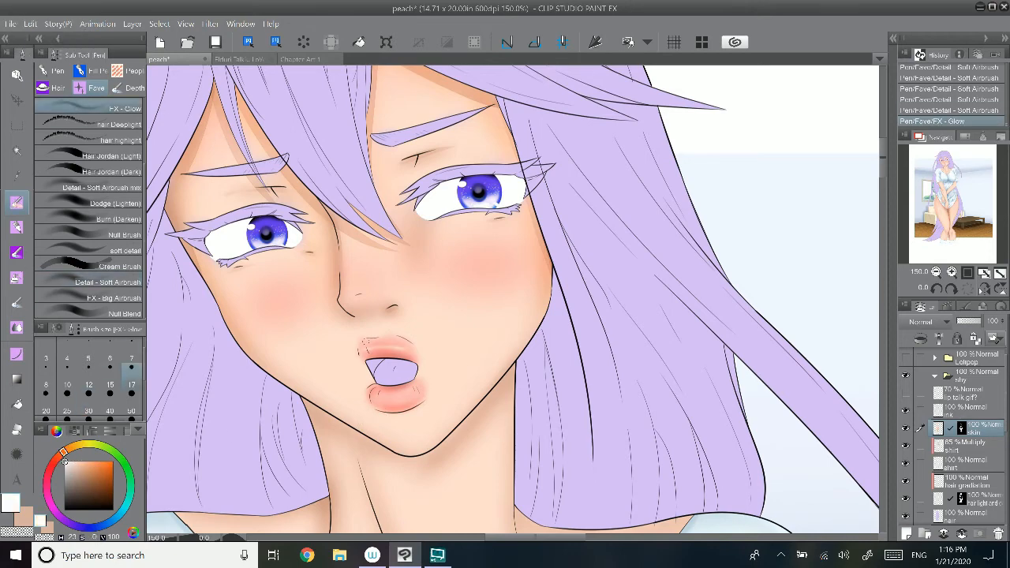
pyautogui.hotkey('ctrl', 'z')
pyautogui.moveTo(382, 345); pyautogui.dragTo(399, 348)
pyautogui.hotkey('ctrl', 'z')
pyautogui.click(110, 313)
pyautogui.hotkey('ctrl', 'z')
pyautogui.click(111, 108)
pyautogui.moveTo(382, 345); pyautogui.dragTo(387, 350)
pyautogui.hotkey('ctrl', 'z')
pyautogui.moveTo(383, 399); pyautogui.dragTo(407, 400)
pyautogui.hotkey('ctrl', 'z')
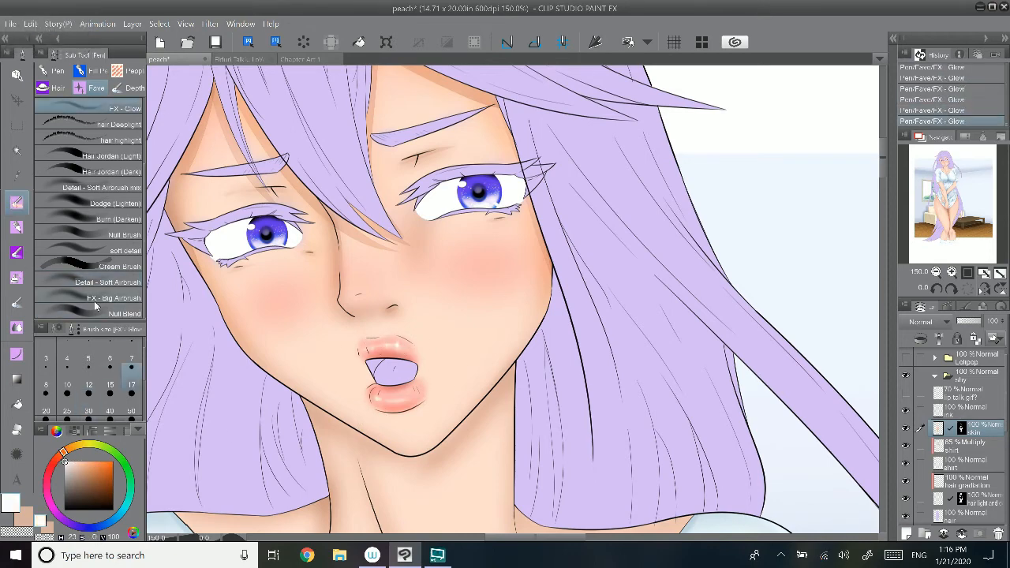
# Step: Soften the upper lip highlight with the Null Blend brush and undo the extra glow stroke
pyautogui.click(96, 313)
pyautogui.moveTo(377, 345); pyautogui.dragTo(396, 347)
pyautogui.click(110, 108)
pyautogui.hotkey('ctrl', 'z')
# Step: Deepen the lip edges around the mouth opening with sampled lip colors using Detail - Soft Airbrush at size 30
pyautogui.click(89, 402)
pyautogui.click(112, 298)
pyautogui.click(112, 281)
pyautogui.keyDown('alt'); pyautogui.click(396, 388); pyautogui.keyUp('alt')
pyautogui.moveTo(382, 387); pyautogui.dragTo(404, 387)
pyautogui.hotkey('ctrl', 'z')
pyautogui.moveTo(381, 387); pyautogui.dragTo(402, 386)
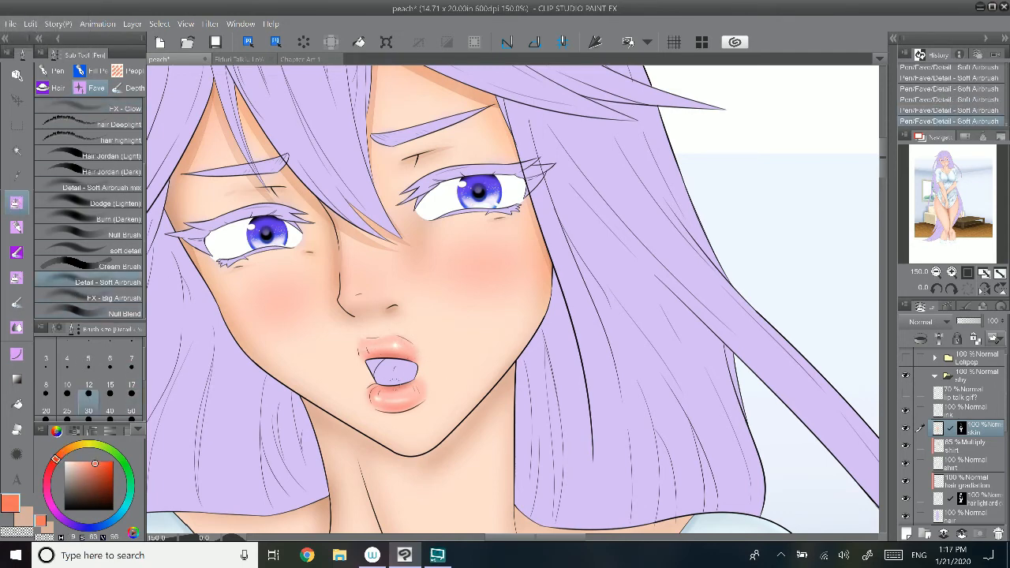
pyautogui.hotkey('ctrl', 'z')
pyautogui.hotkey('ctrl', 'z')
pyautogui.keyDown('alt'); pyautogui.click(367, 361); pyautogui.keyUp('alt')
pyautogui.moveTo(361, 354)
pyautogui.mouseDown()
pyautogui.moveTo(456, 375)
pyautogui.moveTo(442, 375)
pyautogui.mouseUp()
# Step: Add short shadow strokes between the nose and upper lip with Hair Jordan (Dark) in the secondary skin-shadow color
pyautogui.hotkey('ctrl', '-')
pyautogui.click(112, 171)
pyautogui.press('x')
pyautogui.hotkey('ctrl', 'z')
pyautogui.hotkey('ctrl', 'z')
pyautogui.moveTo(413, 313); pyautogui.dragTo(414, 320)
pyautogui.moveTo(423, 312); pyautogui.dragTo(424, 318)
pyautogui.hotkey('ctrl', 'z')
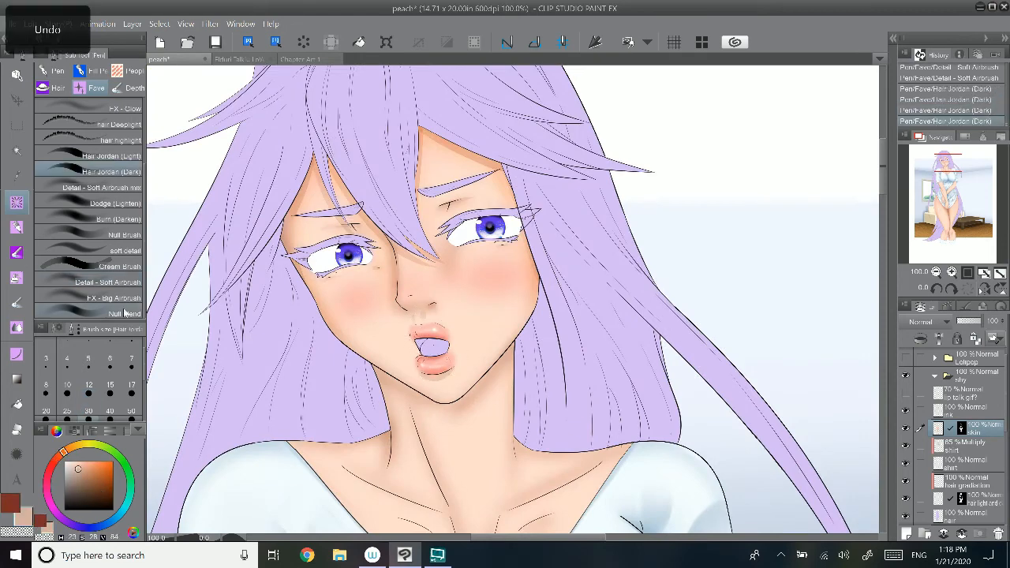
# Step: Blend the new facial shadows with Null Blend at size 30 and save the illustration
pyautogui.click(124, 314)
pyautogui.hotkey('ctrl', '-')
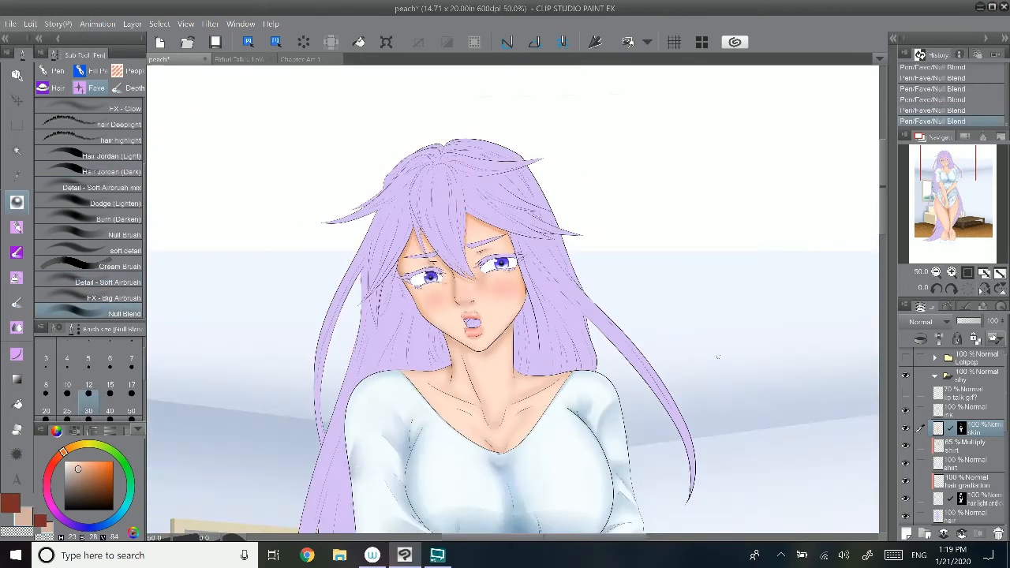
pyautogui.hotkey('ctrl', 's')
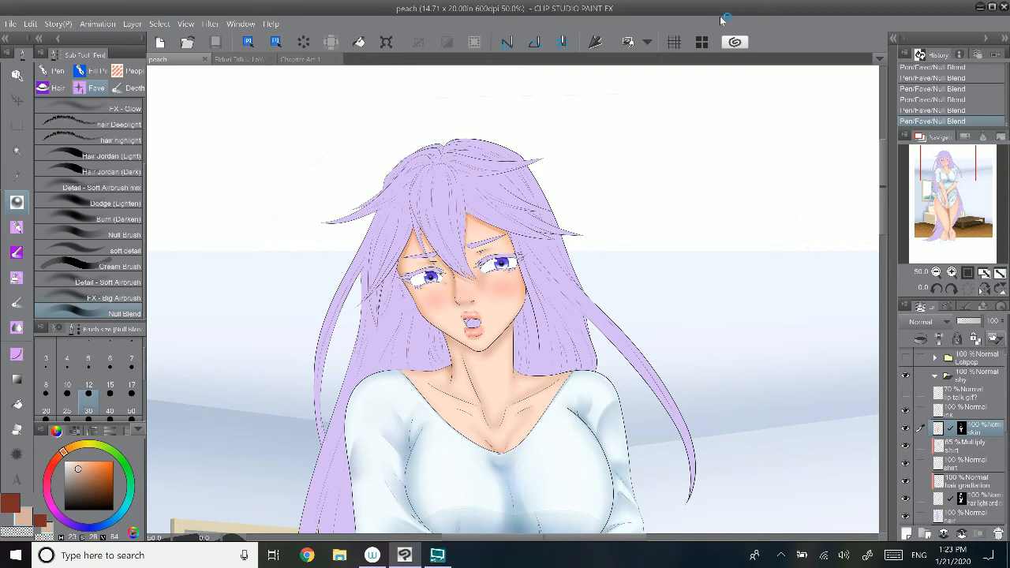
# Step: Add white FX - Glow highlights to the face at size 30, save the illustration and restore the undone glow strokes
pyautogui.hotkey('ctrl', '+')
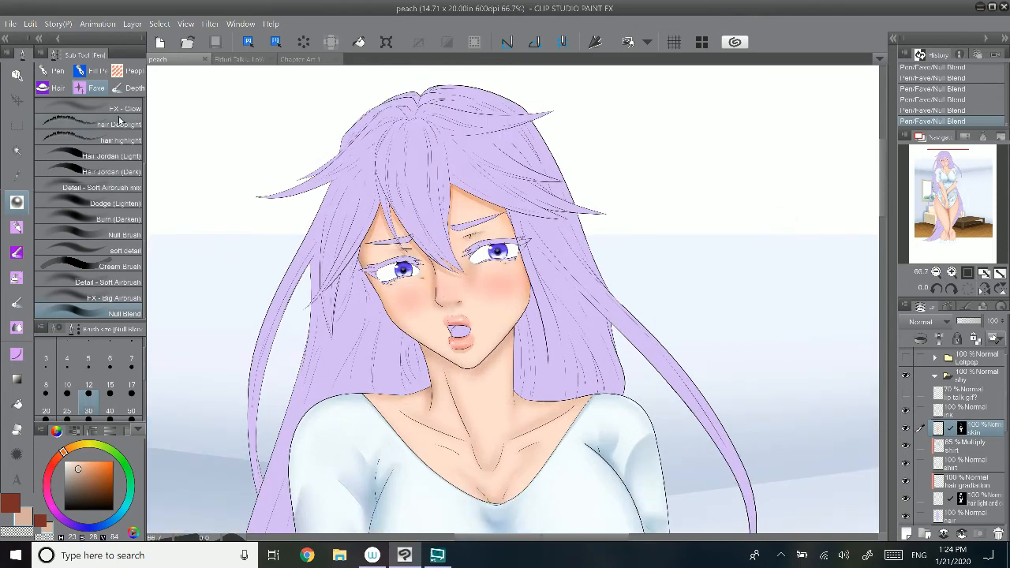
pyautogui.click(117, 112)
pyautogui.click(10, 503)
pyautogui.click(65, 462)
pyautogui.hotkey('ctrl', 'z')
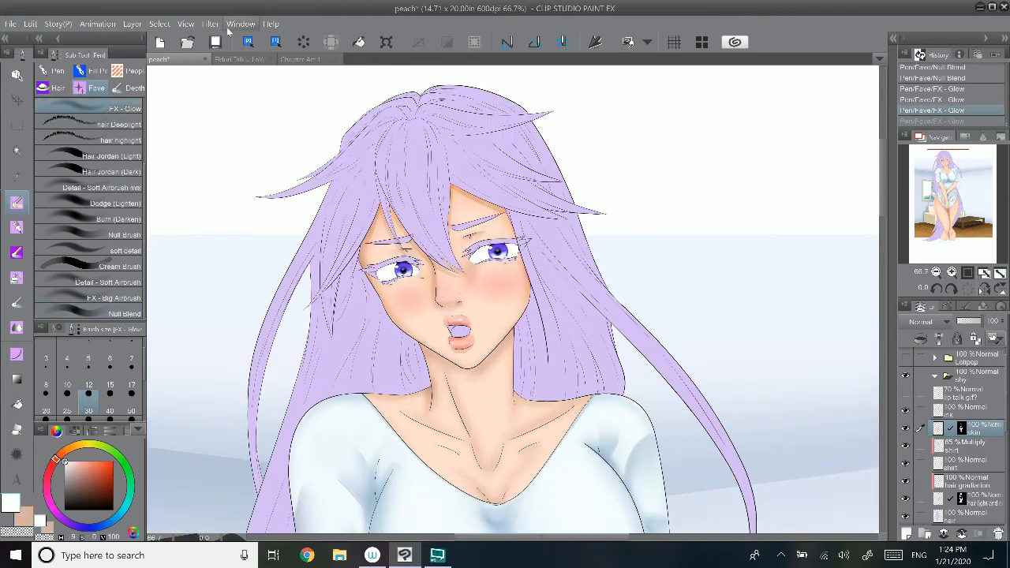
pyautogui.hotkey('ctrl', 'z')
pyautogui.hotkey('ctrl', 's')
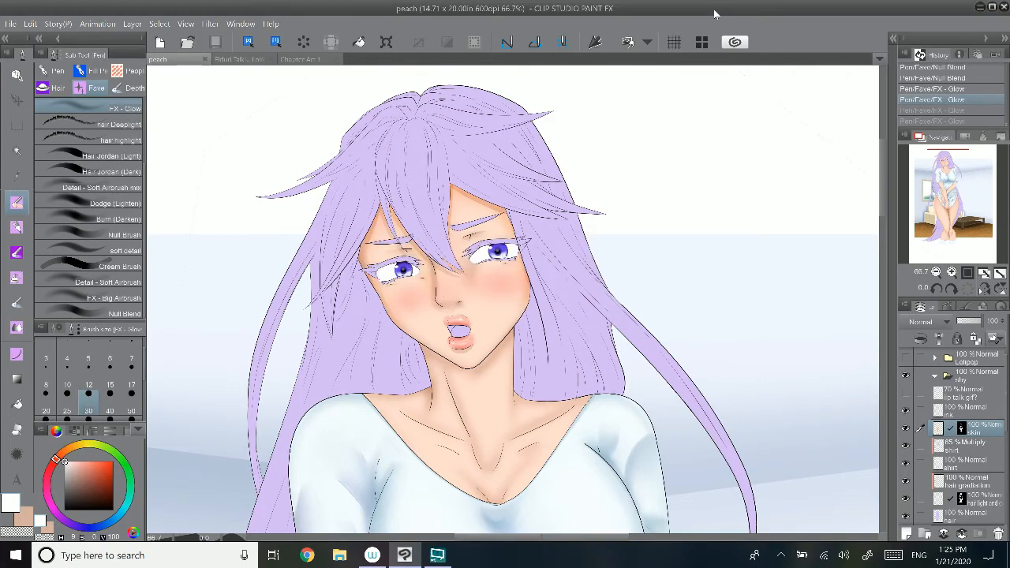
pyautogui.hotkey('ctrl', 'y')
pyautogui.hotkey('ctrl', 'y')
pyautogui.hotkey('ctrl', 'y')
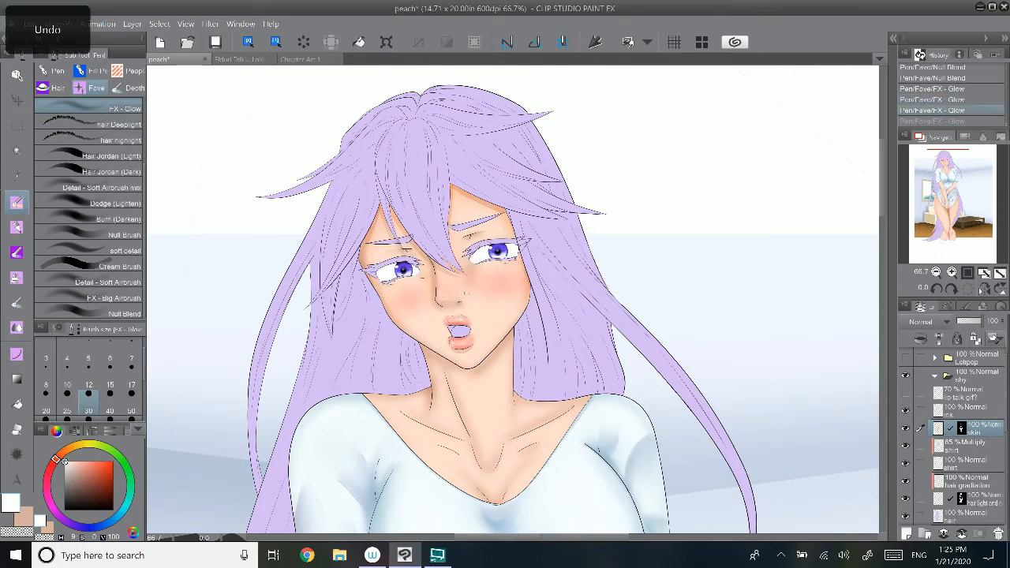
# Step: Darken the skin under the jaw and around the collarbones with Burn (Darken) in the secondary skin-shadow color
pyautogui.moveTo(513, 316); pyautogui.dragTo(425, 250)
pyautogui.click(118, 219)
pyautogui.click(26, 518)
pyautogui.moveTo(472, 347); pyautogui.dragTo(485, 339)
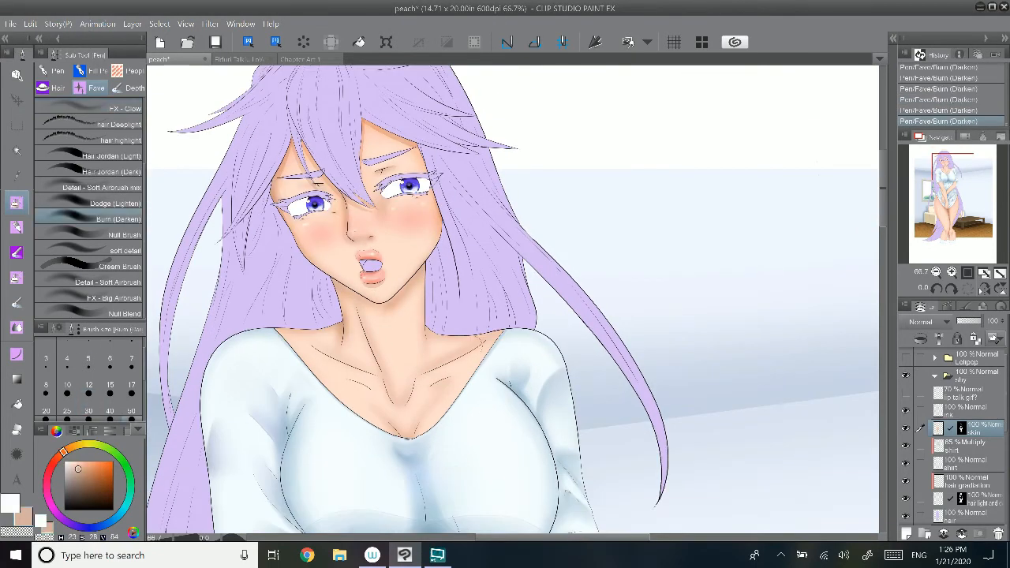
pyautogui.hotkey('ctrl', 'z')
# Step: Shade beneath the jawline with Hair Jordan (Dark) and soften the shadow with Null Blend at size 30
pyautogui.click(112, 171)
pyautogui.hotkey('ctrl', 'z')
pyautogui.moveTo(350, 313); pyautogui.dragTo(404, 291)
pyautogui.click(124, 313)
pyautogui.hotkey('ctrl', 'z')
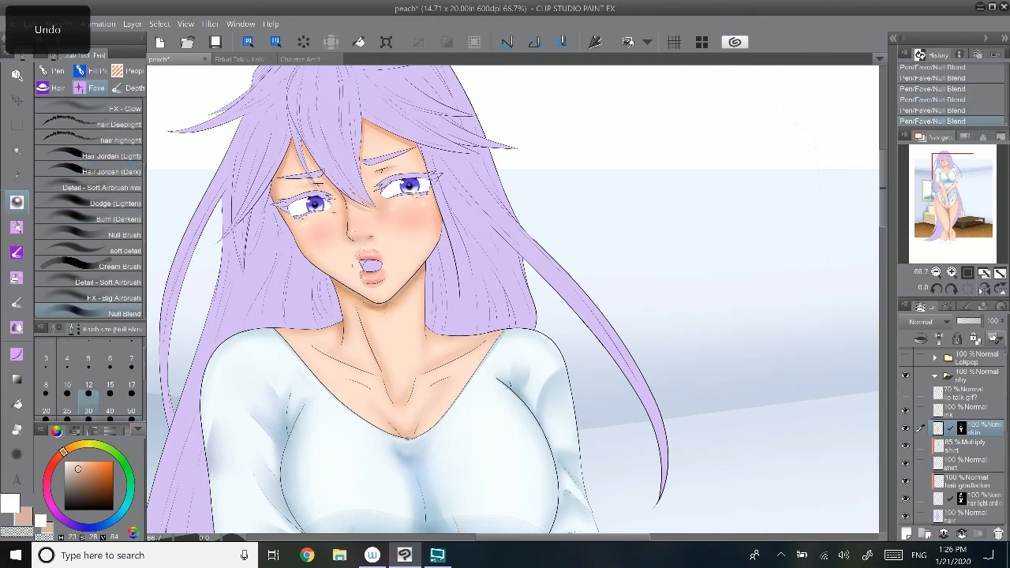
# Step: Shade the neck and collarbones with Hair Jordan (Dark) and Null Blend, undoing the unwanted strokes
pyautogui.click(109, 403)
pyautogui.hotkey('ctrl', 'z')
pyautogui.hotkey('ctrl', 'z')
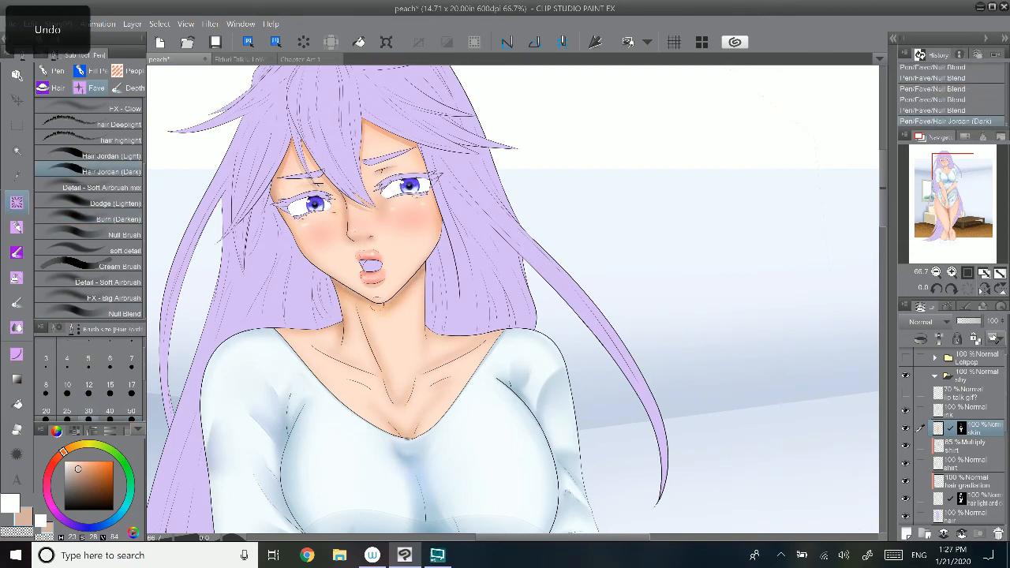
pyautogui.hotkey('ctrl', 'z')
pyautogui.hotkey('ctrl', 'z')
pyautogui.hotkey('ctrl', 'z')
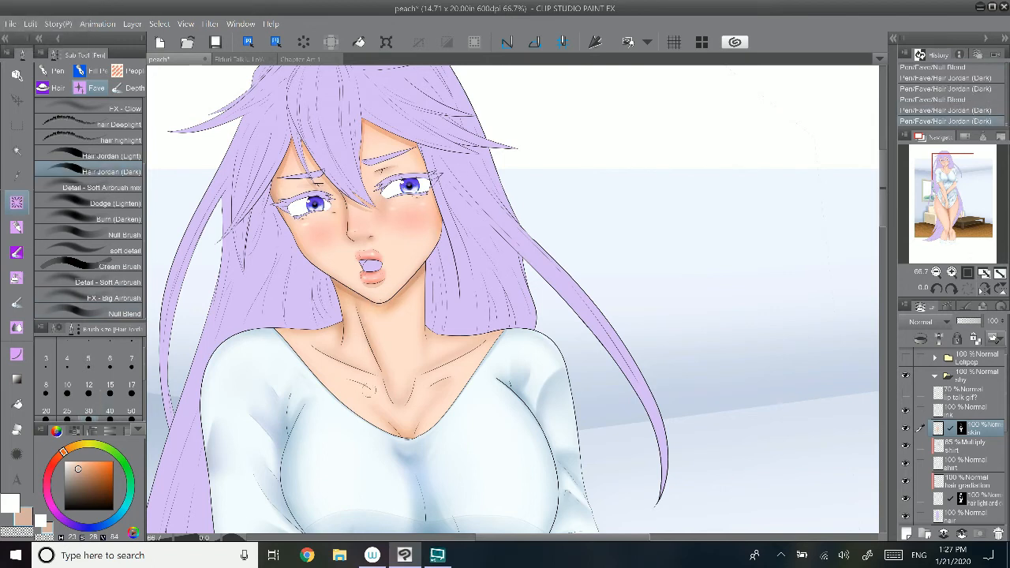
pyautogui.hotkey('ctrl', 'z')
pyautogui.hotkey('ctrl', 'z')
# Step: Tint the collarbones and neckline skin with Skin Tone pink using FX - Big Airbrush, undoing excess strokes
pyautogui.click(75, 431)
pyautogui.click(136, 490)
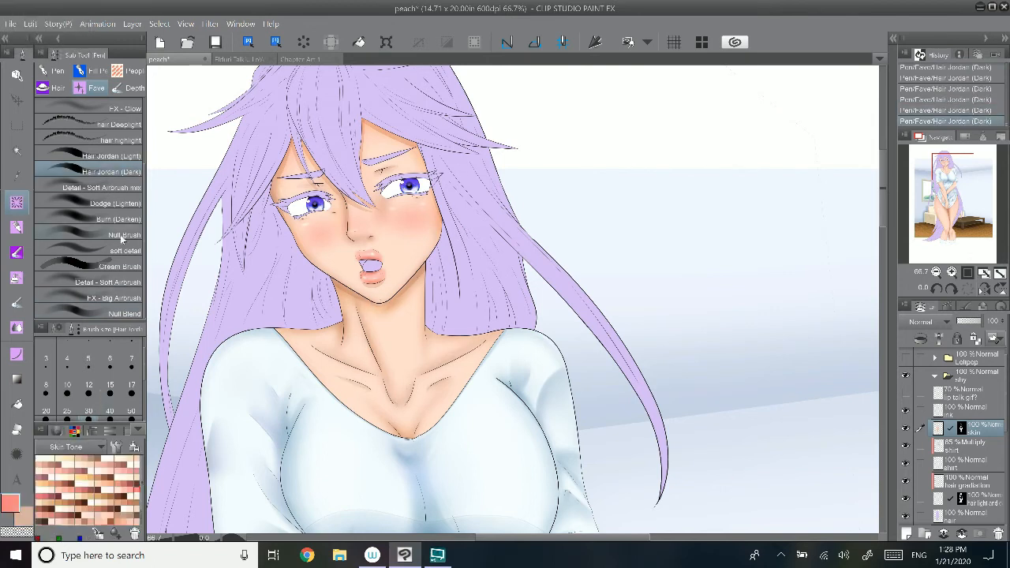
pyautogui.click(113, 298)
pyautogui.moveTo(369, 415)
pyautogui.mouseDown()
pyautogui.moveTo(448, 409)
pyautogui.moveTo(428, 469)
pyautogui.mouseUp()
pyautogui.hotkey('ctrl', 'z')
pyautogui.hotkey('ctrl', 'z')
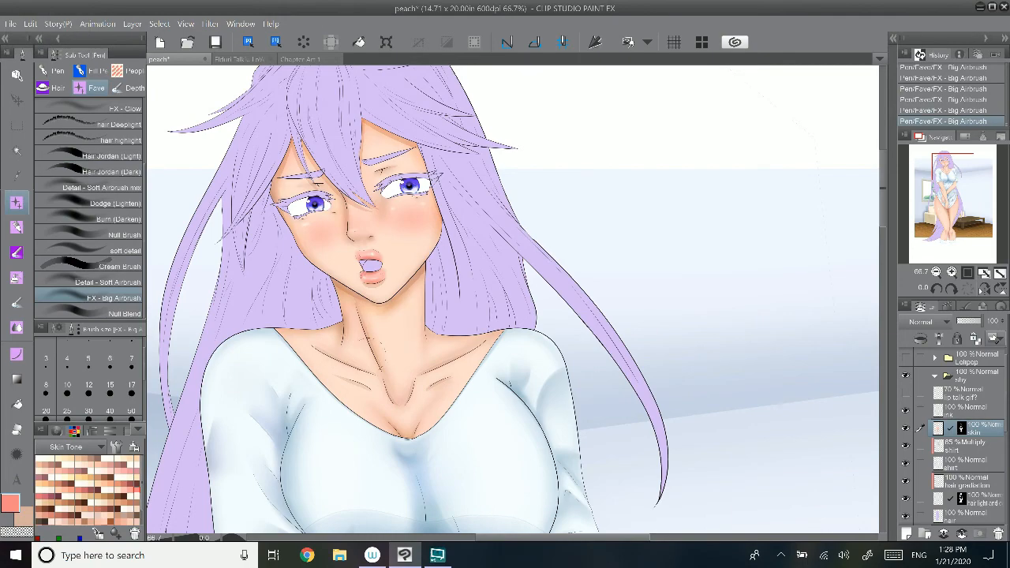
pyautogui.hotkey('ctrl', 'z')
pyautogui.press('[')
pyautogui.moveTo(420, 301); pyautogui.dragTo(434, 365)
# Step: Auto-select the hair area on the hair layer, delete everything outside the selection and deselect
pyautogui.moveTo(953, 168)
pyautogui.mouseDown()
pyautogui.moveTo(950, 184)
pyautogui.moveTo(954, 167)
pyautogui.moveTo(964, 189)
pyautogui.moveTo(981, 195)
pyautogui.moveTo(951, 165)
pyautogui.mouseUp()
pyautogui.tripleClick(936, 273)
pyautogui.click(965, 516)
pyautogui.doubleClick(936, 272)
pyautogui.click(17, 150)
pyautogui.click(332, 170)
pyautogui.hotkey('ctrl', 'z')
pyautogui.click(358, 499)
pyautogui.click(368, 480)
# Step: Clean up leftover stray paint with the my eraser brush and make the skin layer active again
pyautogui.doubleClick(951, 272)
pyautogui.click(89, 123)
pyautogui.tripleClick(952, 272)
pyautogui.hotkey('ctrl', 'z')
pyautogui.click(977, 428)
# Step: Add white highlights along the neck and collarbones with FX - Glow at size 30, undoing unwanted strokes
pyautogui.click(57, 432)
pyautogui.click(65, 462)
pyautogui.click(16, 203)
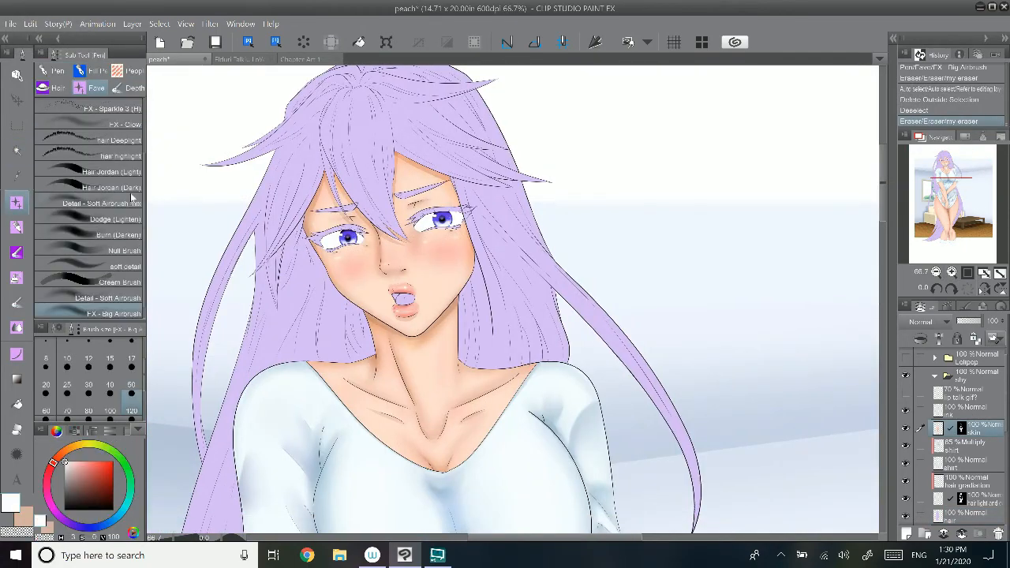
pyautogui.click(102, 124)
pyautogui.moveTo(379, 340); pyautogui.dragTo(385, 360)
pyautogui.hotkey('ctrl', 'z')
pyautogui.moveTo(382, 344); pyautogui.dragTo(394, 404)
pyautogui.hotkey('ctrl', 'z')
pyautogui.hotkey('ctrl', 'z')
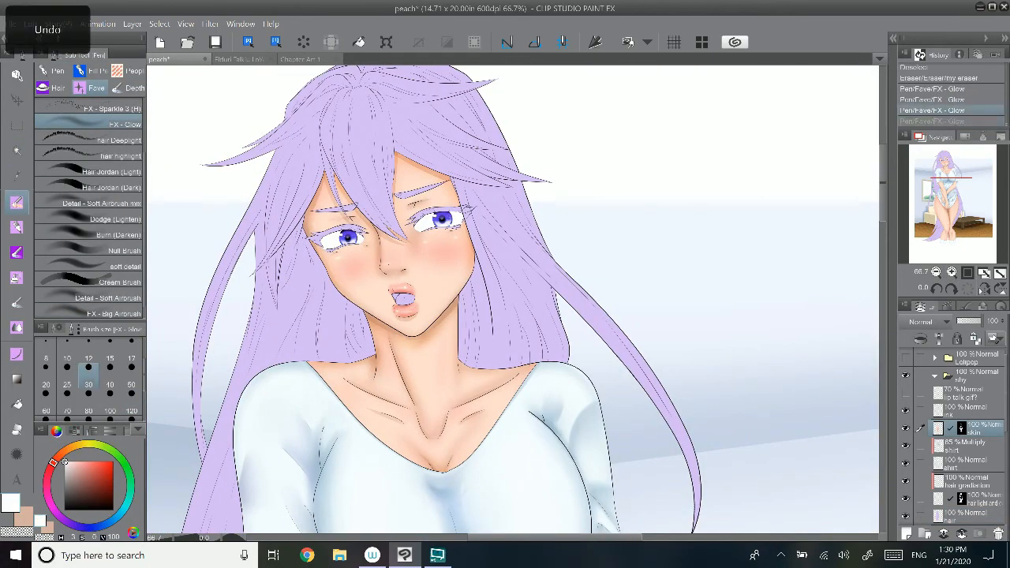
pyautogui.moveTo(467, 401); pyautogui.dragTo(510, 377)
pyautogui.hotkey('ctrl', 'z')
# Step: Darken the shadows on the crossed arms near the elbow with Burn (Darken) at size 120 in the secondary skin color
pyautogui.moveTo(951, 165)
pyautogui.mouseDown()
pyautogui.moveTo(939, 178)
pyautogui.moveTo(949, 164)
pyautogui.moveTo(955, 197)
pyautogui.mouseUp()
pyautogui.click(102, 235)
pyautogui.click(27, 517)
pyautogui.moveTo(336, 250); pyautogui.dragTo(354, 289)
# Step: Tint the front arm's elbow with Skin Tone pink using FX - Big Airbrush at size 120
pyautogui.click(11, 503)
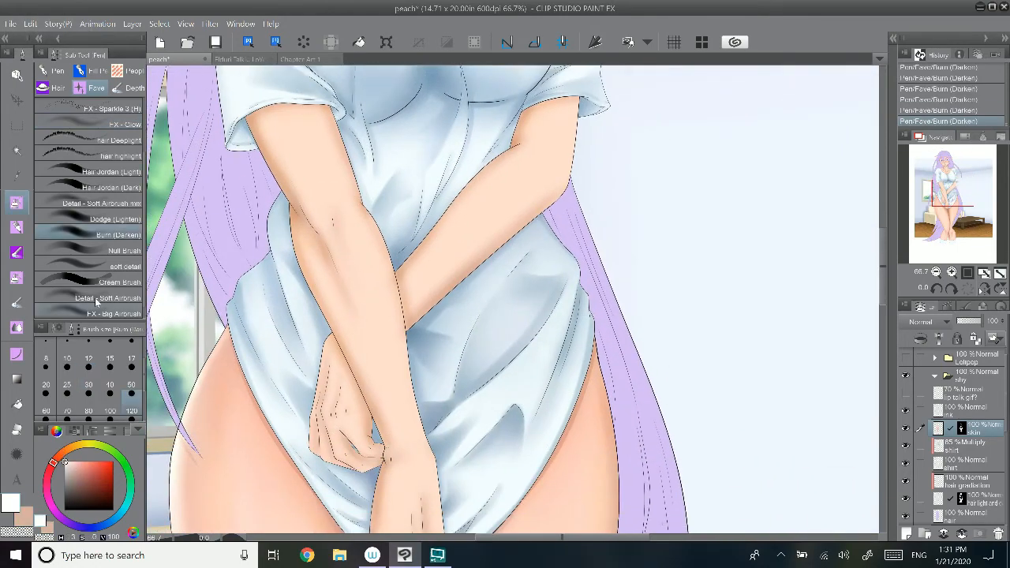
pyautogui.click(98, 313)
pyautogui.click(74, 432)
pyautogui.click(60, 490)
pyautogui.moveTo(326, 229); pyautogui.dragTo(318, 216)
pyautogui.hotkey('ctrl', 'z')
pyautogui.moveTo(317, 215); pyautogui.dragTo(327, 226)
pyautogui.hotkey('ctrl', 'z')
# Step: Tint the crossed hands with Skin Tone pink using FX - Big Airbrush at sizes 120 and 80, undoing unwanted strokes
pyautogui.moveTo(382, 445); pyautogui.dragTo(387, 455)
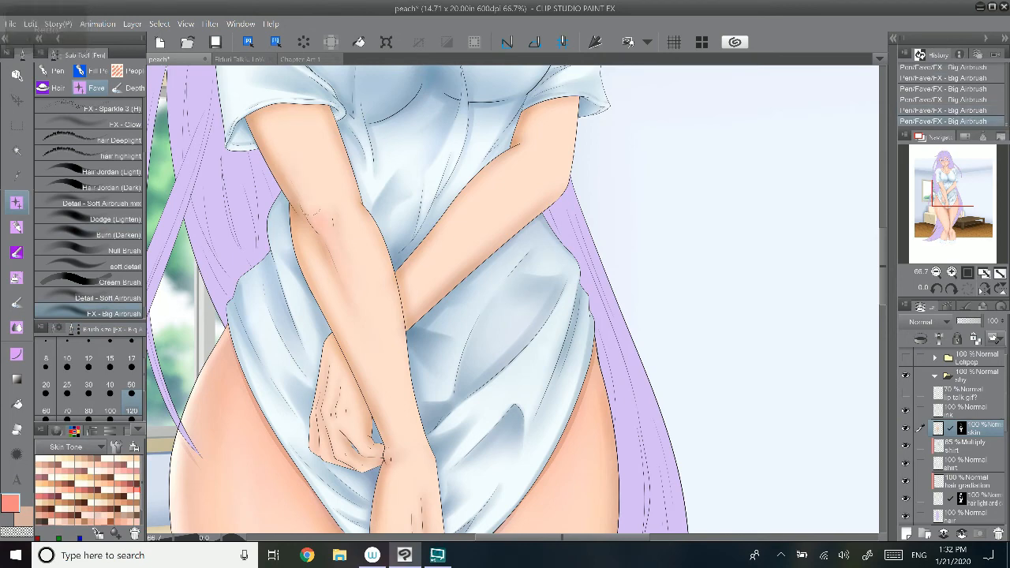
pyautogui.hotkey('ctrl', 'z')
pyautogui.hotkey('ctrl', 'z')
pyautogui.moveTo(341, 415); pyautogui.dragTo(338, 420)
pyautogui.hotkey('ctrl', 'z')
pyautogui.click(132, 401)
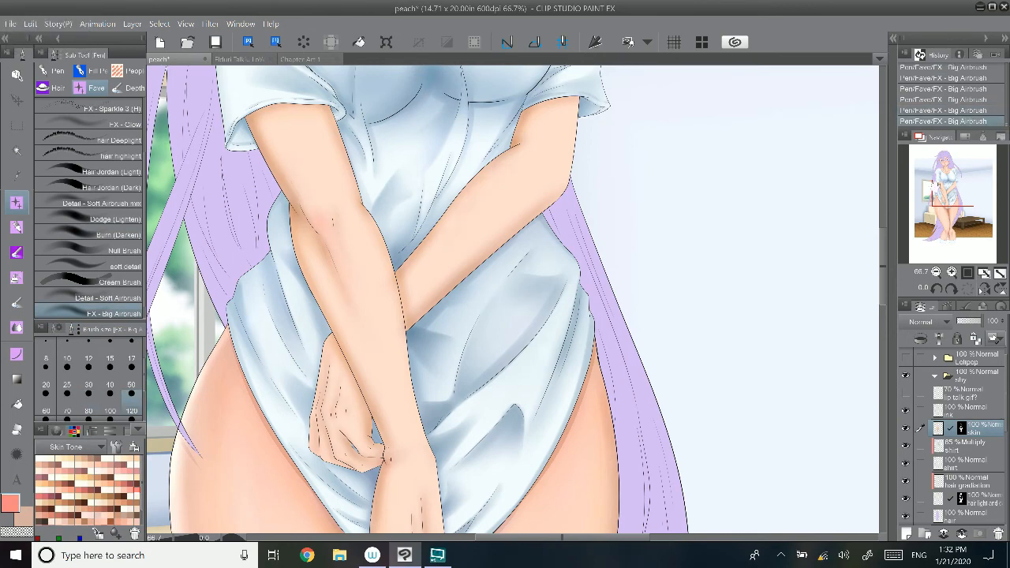
pyautogui.moveTo(953, 192); pyautogui.dragTo(955, 189)
pyautogui.hotkey('ctrl', 'z')
pyautogui.click(952, 204)
pyautogui.click(88, 401)
pyautogui.hotkey('ctrl', 'z')
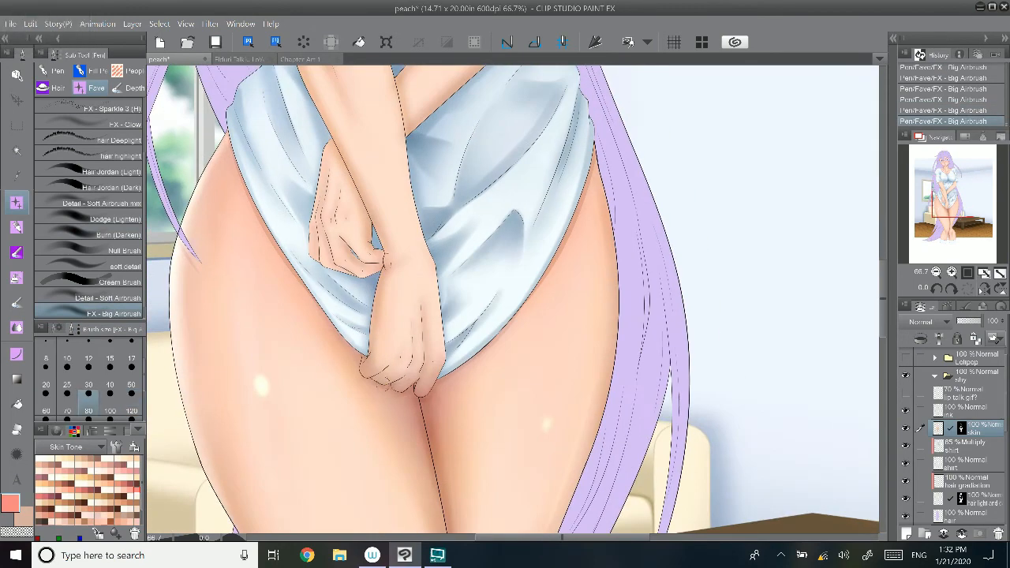
# Step: Add white highlights to the hands and forearms with FX - Glow at size 50, undoing unwanted strokes
pyautogui.click(953, 202)
pyautogui.click(106, 464)
pyautogui.click(118, 125)
pyautogui.hotkey('ctrl', 'z')
pyautogui.hotkey('ctrl', 'z')
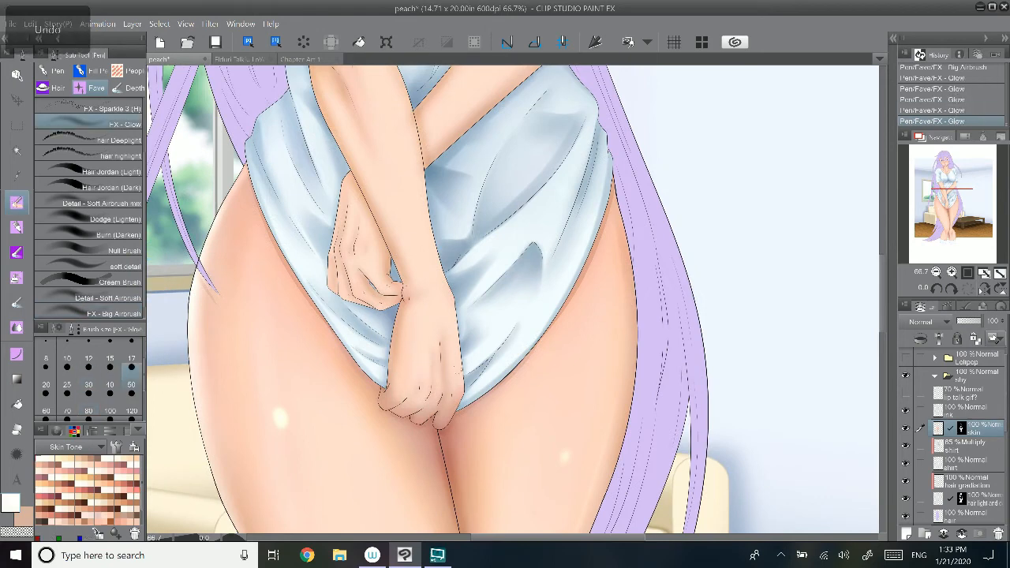
pyautogui.hotkey('ctrl', 'z')
pyautogui.click(957, 197)
pyautogui.moveTo(959, 197); pyautogui.dragTo(956, 192)
pyautogui.hotkey('ctrl', 'z')
# Step: Soften the back arm's shading with Detail - Soft Airbrush mix near the crossing and Null Blend toward the elbow
pyautogui.click(110, 234)
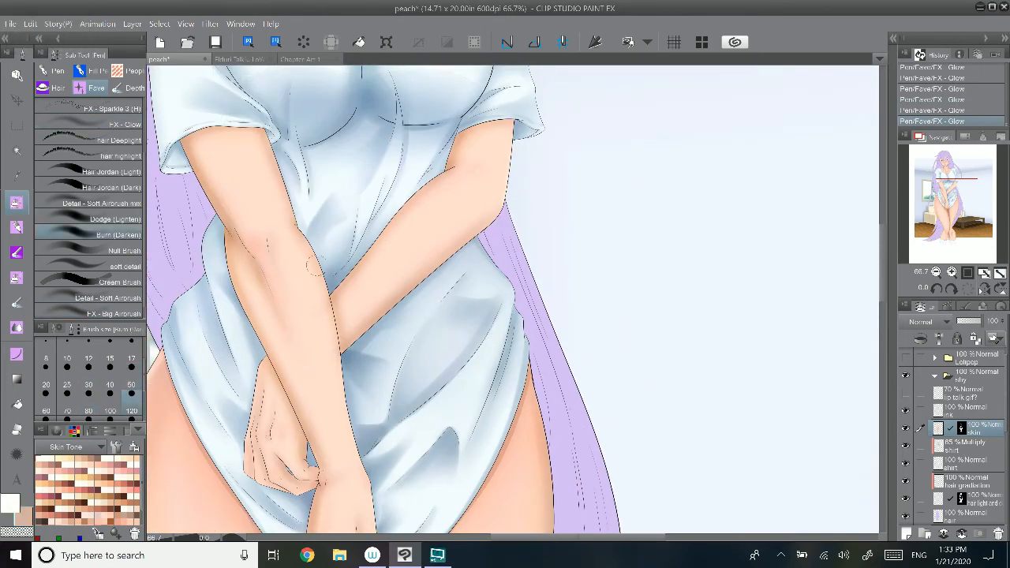
pyautogui.click(110, 202)
pyautogui.moveTo(355, 312); pyautogui.dragTo(380, 240)
pyautogui.moveTo(341, 330); pyautogui.dragTo(370, 263)
pyautogui.click(132, 375)
pyautogui.scroll(-1, 89, 260)
pyautogui.click(99, 311)
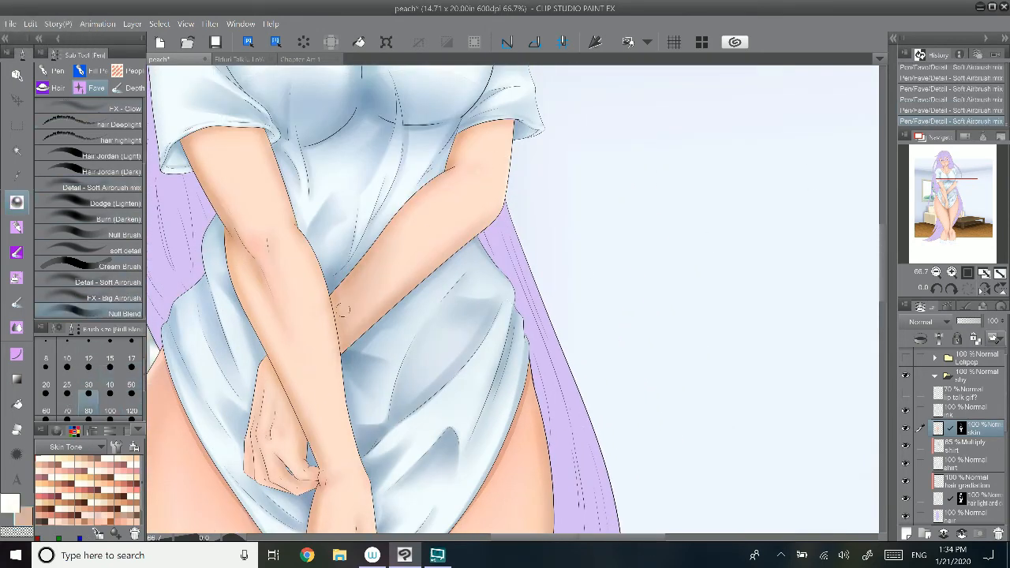
pyautogui.moveTo(475, 170); pyautogui.dragTo(447, 226)
# Step: Add white highlights along the crossed forearms with FX - Glow at size 50
pyautogui.click(112, 109)
pyautogui.click(105, 464)
pyautogui.hotkey('ctrl', 'z')
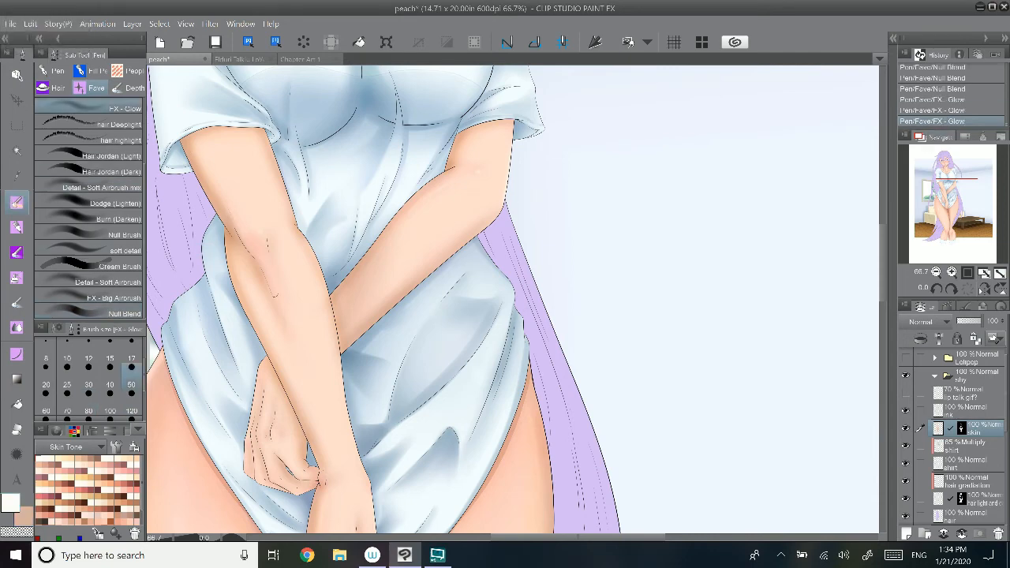
pyautogui.hotkey('ctrl', 'z')
pyautogui.click(952, 191)
pyautogui.click(953, 199)
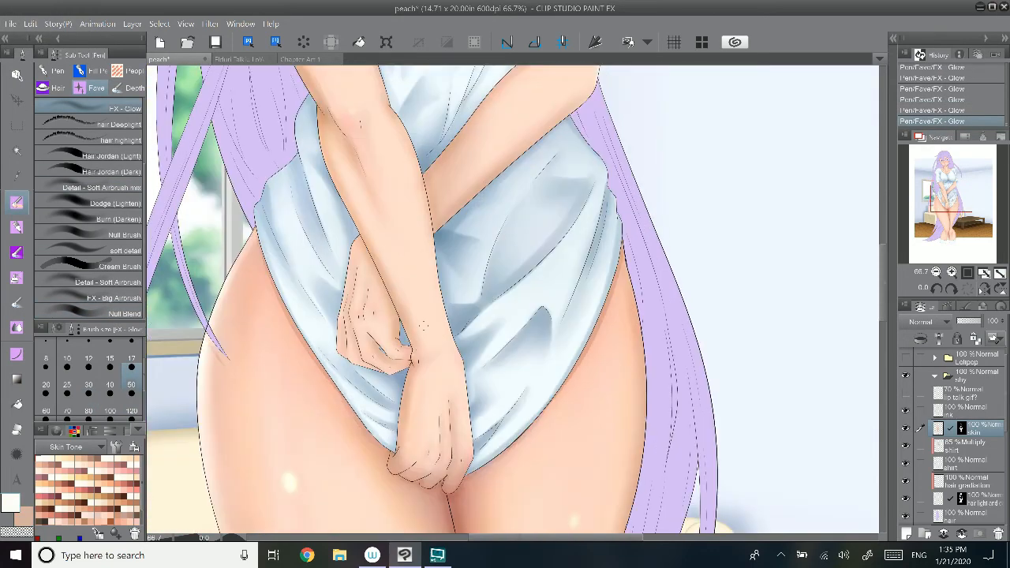
# Step: Brighten the lit areas of the arms with Dodge (Lighten) at size 120, undoing unwanted strokes
pyautogui.hotkey('ctrl', 'z')
pyautogui.hotkey('ctrl', 'z')
pyautogui.hotkey('ctrl', 'z')
pyautogui.hotkey('ctrl', 'z')
pyautogui.hotkey('ctrl', 'z')
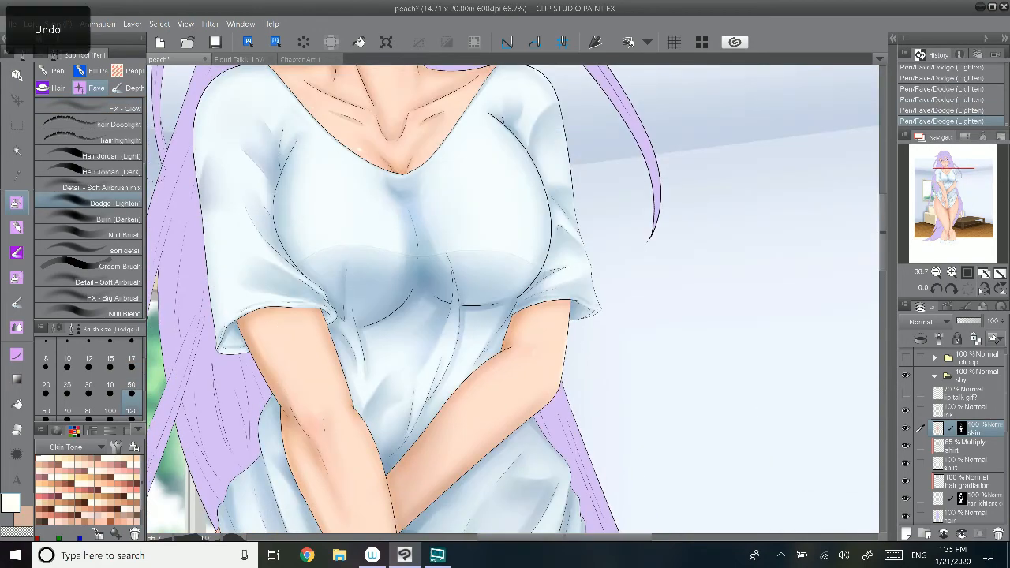
# Step: Paint a shadow on the front arm just below the sleeve with Hair Jordan (Dark), undoing unwanted strokes
pyautogui.click(960, 177)
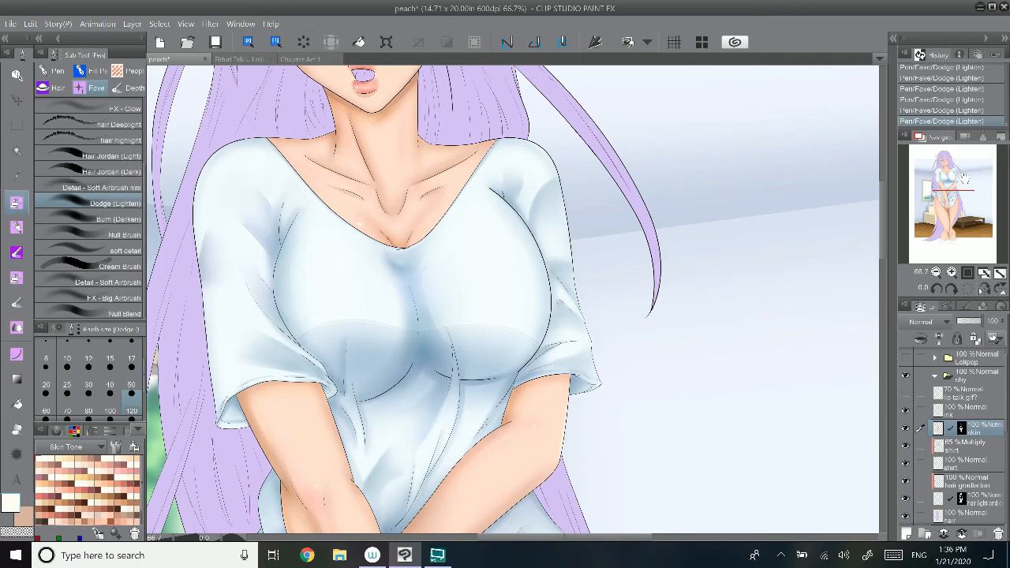
pyautogui.moveTo(960, 180)
pyautogui.mouseDown()
pyautogui.moveTo(958, 167)
pyautogui.moveTo(949, 187)
pyautogui.mouseUp()
pyautogui.hotkey('ctrl', '-')
pyautogui.hotkey('ctrl', '+')
pyautogui.click(111, 172)
pyautogui.moveTo(352, 213); pyautogui.dragTo(413, 205)
pyautogui.hotkey('ctrl', 'z')
pyautogui.moveTo(382, 205)
pyautogui.mouseDown()
pyautogui.moveTo(433, 209)
pyautogui.moveTo(449, 254)
pyautogui.mouseUp()
pyautogui.hotkey('ctrl', 'z')
pyautogui.hotkey('ctrl', 'z')
# Step: Shade the front arm's elbow with Hair Jordan (Dark) and smooth the shading with Null Blend at size 50
pyautogui.moveTo(412, 320); pyautogui.dragTo(446, 370)
pyautogui.hotkey('ctrl', 'z')
pyautogui.hotkey('ctrl', 'z')
pyautogui.click(111, 313)
pyautogui.click(131, 376)
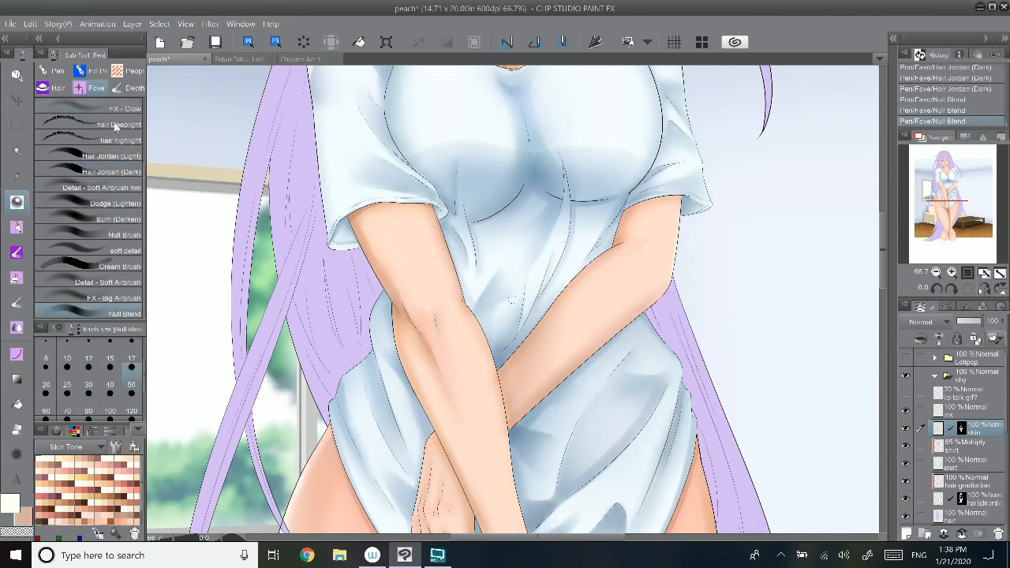
# Step: Shade the back arm below the sleeve and at the crossing with Hair Jordan (Dark) at size 80, blending with Null Blend
pyautogui.click(112, 171)
pyautogui.moveTo(630, 209)
pyautogui.mouseDown()
pyautogui.moveTo(619, 236)
pyautogui.moveTo(627, 240)
pyautogui.mouseUp()
pyautogui.hotkey('ctrl', 'z')
pyautogui.hotkey('ctrl', 'z')
pyautogui.hotkey('ctrl', 'z')
pyautogui.hotkey('ctrl', 'z')
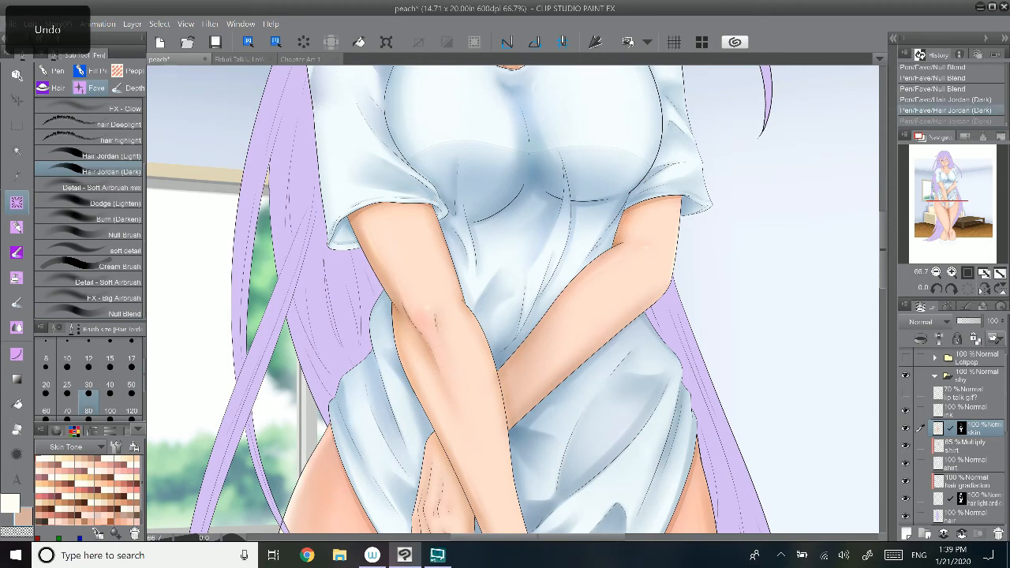
pyautogui.click(111, 314)
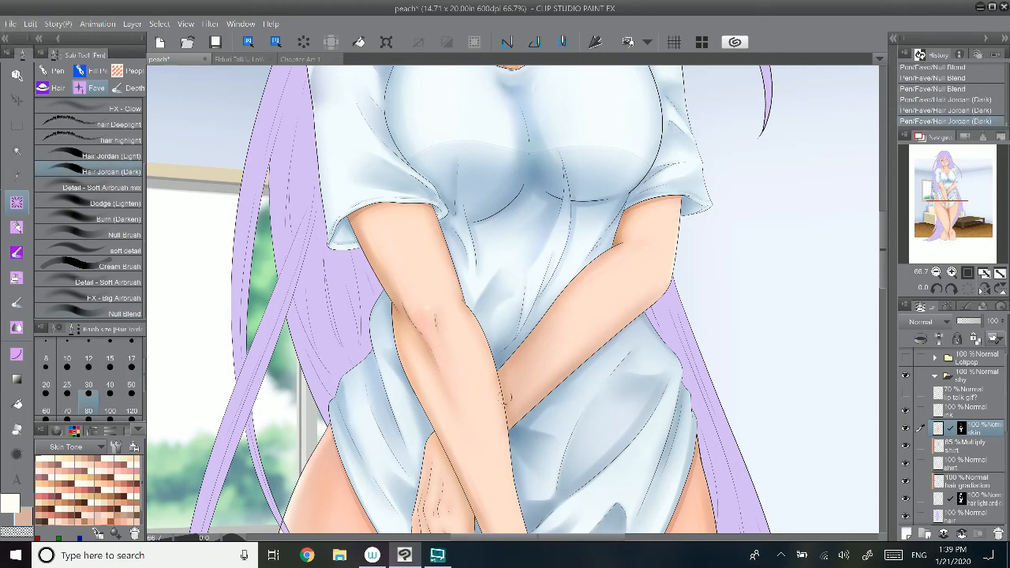
pyautogui.hotkey('ctrl', 'z')
# Step: Darken the tucked hand along the front forearm's edge with Hair Jordan (Dark) at size 80, undoing unwanted strokes
pyautogui.scroll(-3, 513, 303)
pyautogui.click(111, 171)
pyautogui.hotkey('ctrl', 'z')
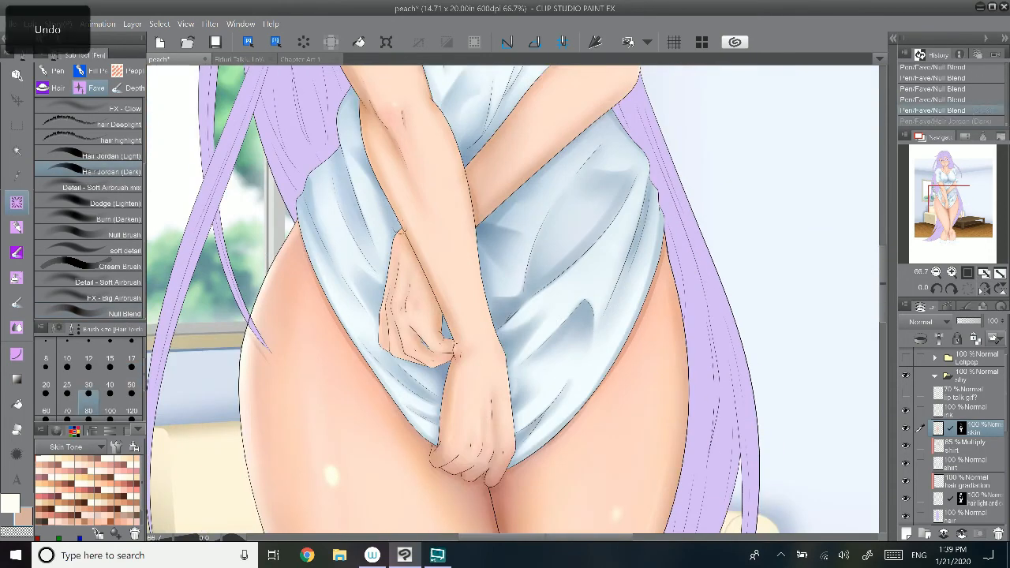
pyautogui.hotkey('ctrl', 'z')
pyautogui.moveTo(415, 260); pyautogui.dragTo(442, 316)
pyautogui.hotkey('ctrl', 'z')
pyautogui.hotkey('ctrl', 'z')
pyautogui.hotkey('ctrl', 'z')
pyautogui.hotkey('ctrl', 'z')
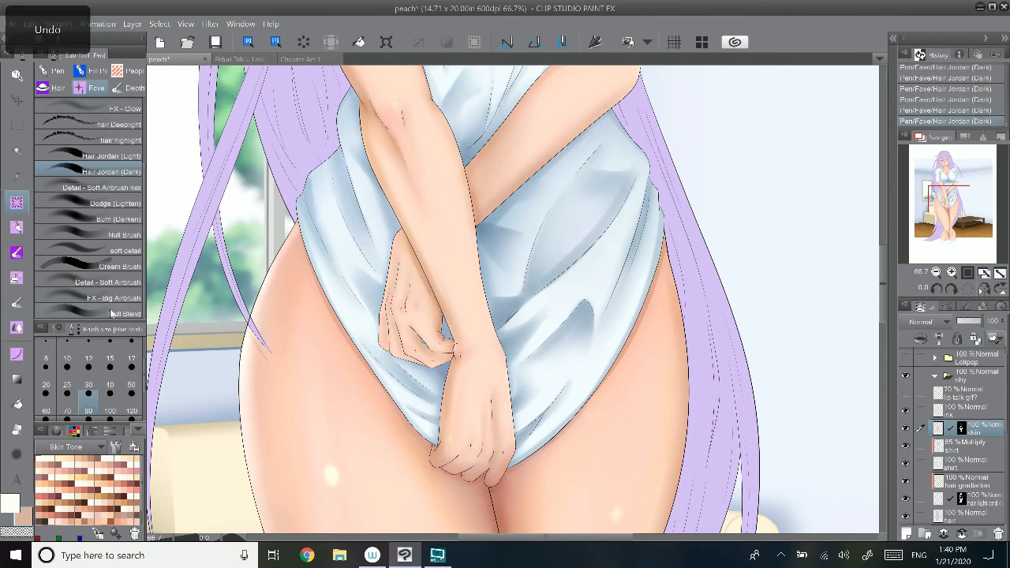
# Step: Smooth the forearm and tucked hand shadows with Null Blend at size 50, undoing unwanted strokes
pyautogui.click(112, 313)
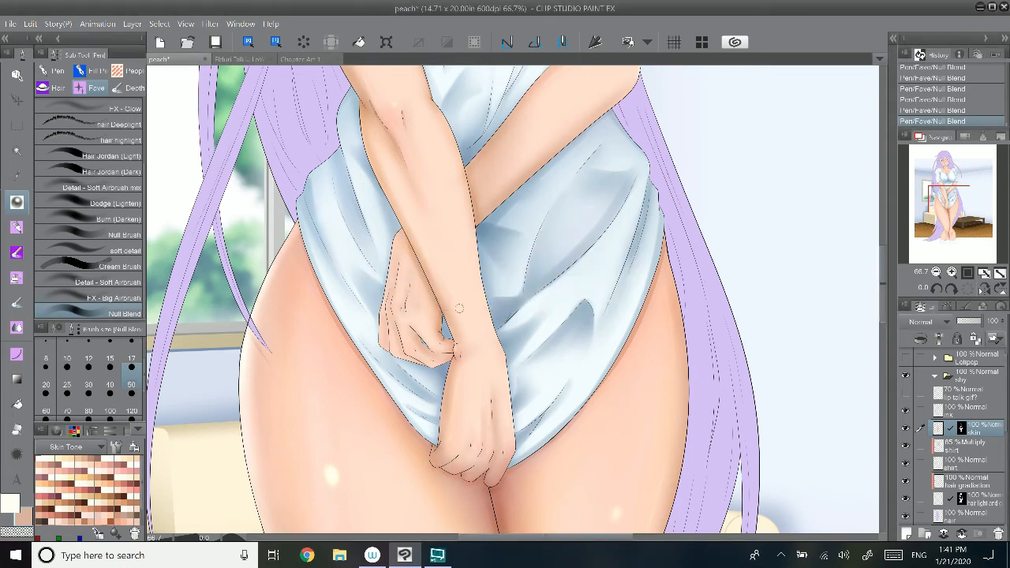
pyautogui.hotkey('ctrl', 'z')
pyautogui.hotkey('ctrl', 'z')
pyautogui.hotkey('ctrl', 'z')
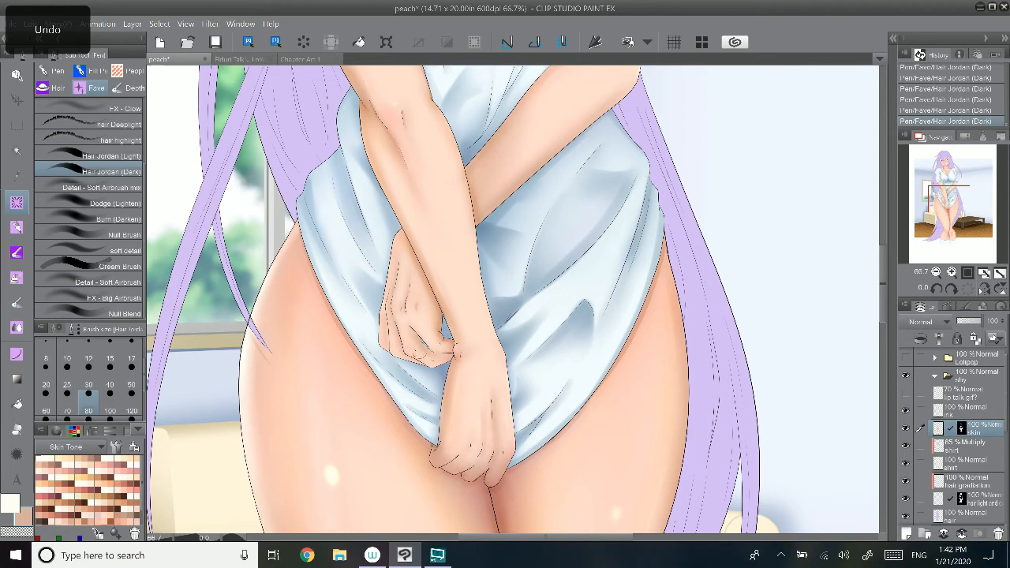
# Step: Deepen the shadows around the crossed wrists with Hair Jordan (Dark) at size 80, undoing unwanted strokes
pyautogui.hotkey('ctrl', 'z')
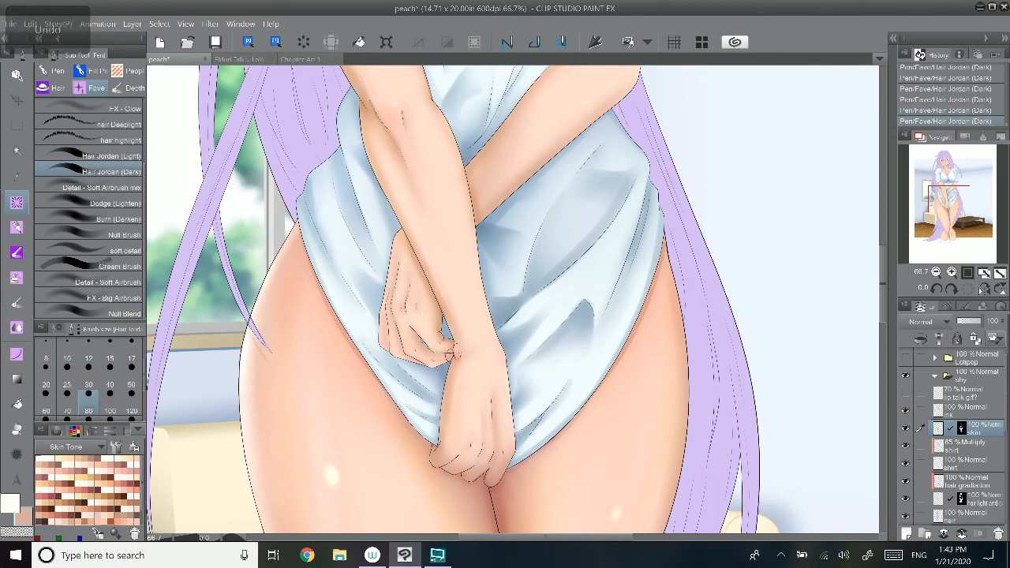
pyautogui.hotkey('ctrl', 'z')
pyautogui.hotkey('ctrl', 'z')
pyautogui.hotkey('ctrl', 'z')
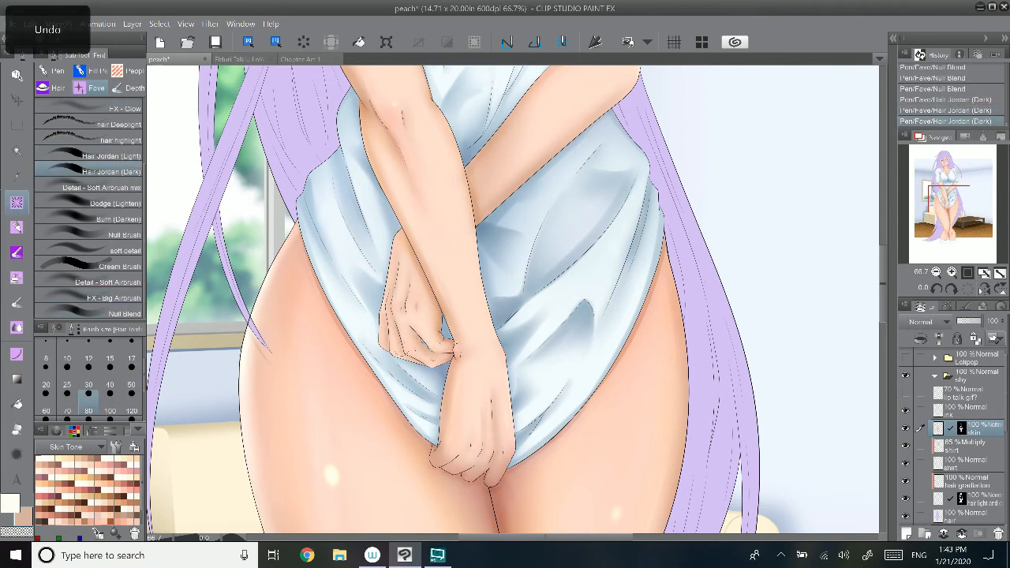
pyautogui.hotkey('ctrl', 'z')
pyautogui.hotkey('ctrl', 'z')
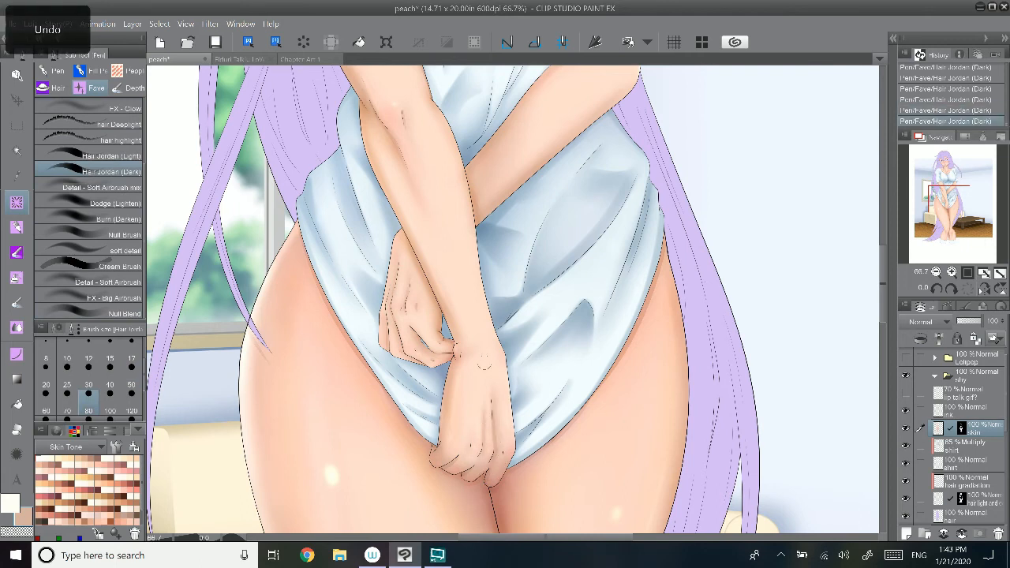
# Step: Shade the edge of the front hand with Hair Jordan (Dark) at size 80 and smooth it with Null Blend at size 50
pyautogui.hotkey('ctrl', 'z')
pyautogui.hotkey('ctrl', 'z')
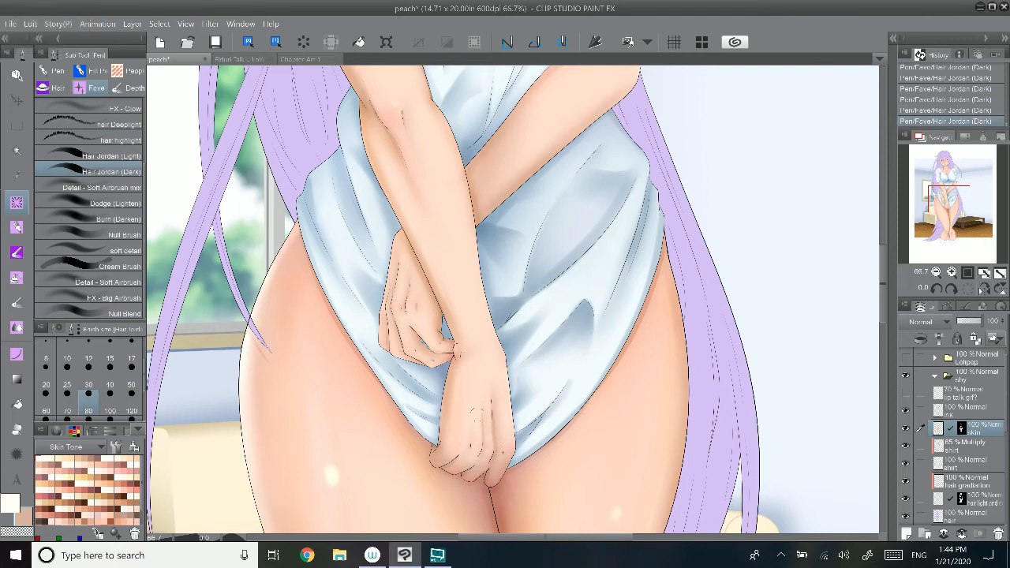
pyautogui.moveTo(450, 386); pyautogui.dragTo(442, 426)
pyautogui.click(124, 313)
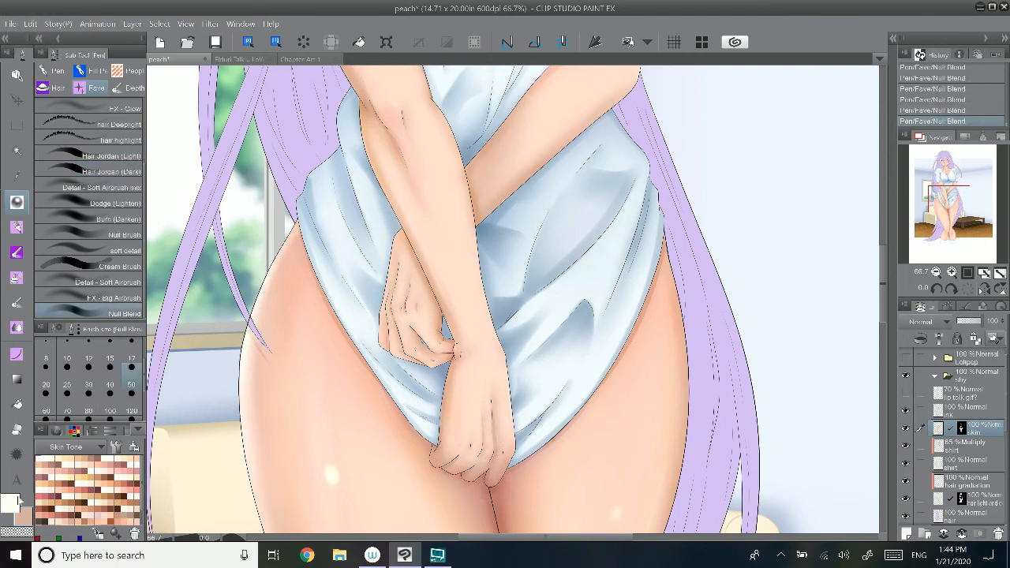
# Step: Add white highlights to the hands with FX - Glow at size 50, undoing the unwanted stroke
pyautogui.click(124, 108)
pyautogui.hotkey('ctrl', 'z')
pyautogui.click(936, 272)
pyautogui.click(936, 272)
pyautogui.click(936, 273)
# Step: Fill the open mouth and tongue on the Normal shirt layer using dark red and pink from My Color Set
pyautogui.click(965, 463)
pyautogui.click(951, 272)
pyautogui.click(945, 161)
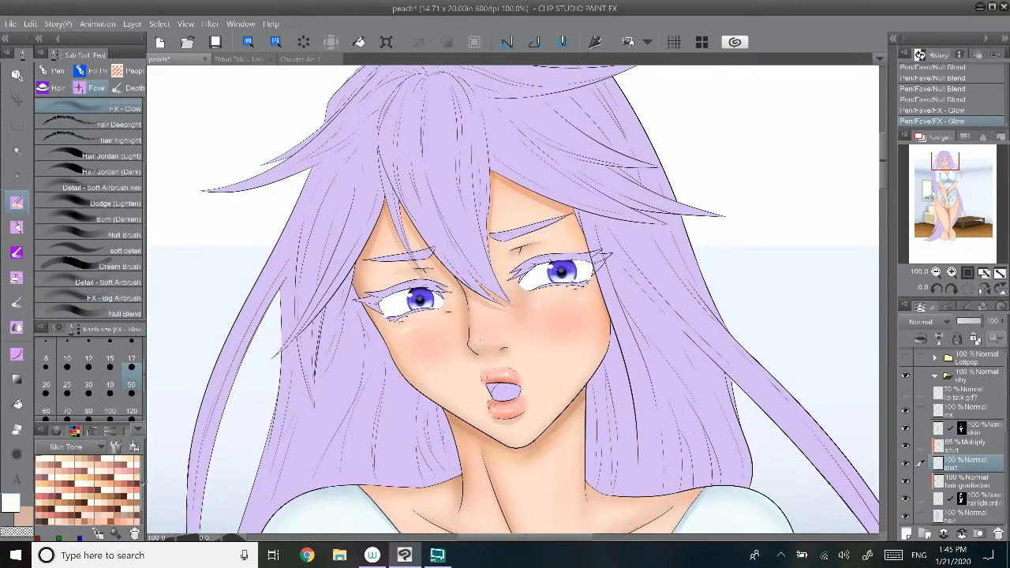
pyautogui.click(101, 447)
pyautogui.click(16, 404)
pyautogui.click(492, 389)
pyautogui.click(506, 392)
# Step: Touch up the mouth's dark red interior with the Fill brush at size 70, and make the skin layer active again
pyautogui.click(17, 203)
pyautogui.scroll(-1, 99, 261)
pyautogui.click(91, 71)
pyautogui.moveTo(496, 386); pyautogui.dragTo(509, 387)
pyautogui.hotkey('ctrl', 'z')
pyautogui.hotkey('ctrl', 'z')
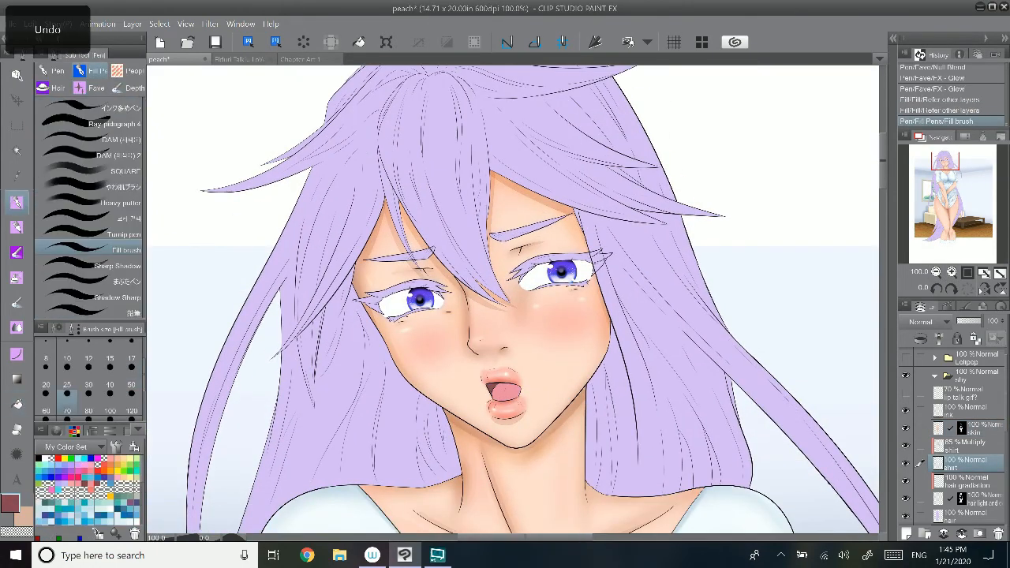
pyautogui.hotkey('ctrl', 'y')
pyautogui.hotkey('ctrl', 'y')
pyautogui.click(53, 71)
pyautogui.click(976, 428)
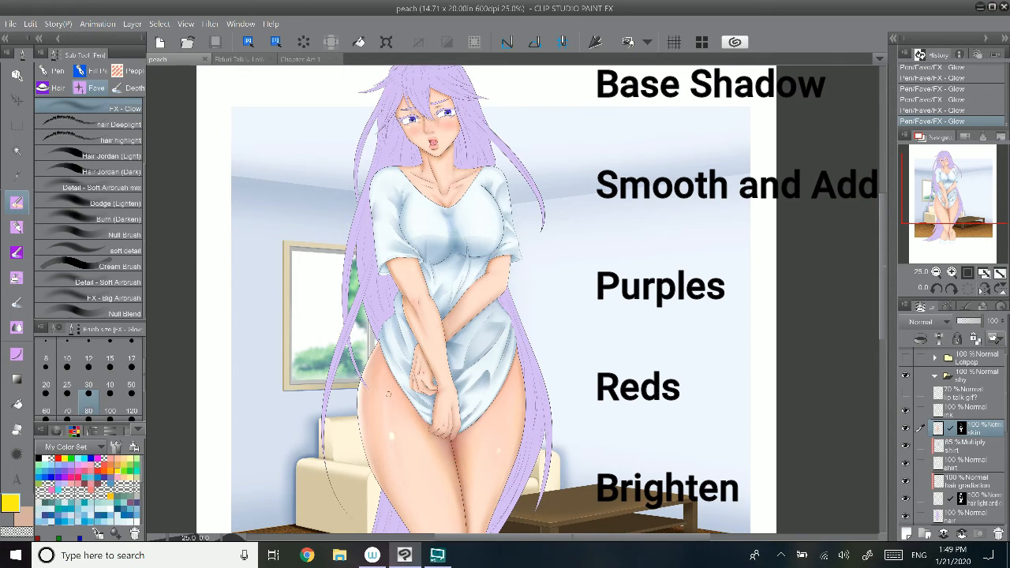
# Step: Shade inside the mouth in dark red on the Normal shirt layer with Hair Jordan (Dark) and Detail - Soft Airbrush mix
pyautogui.click(951, 463)
pyautogui.click(952, 272)
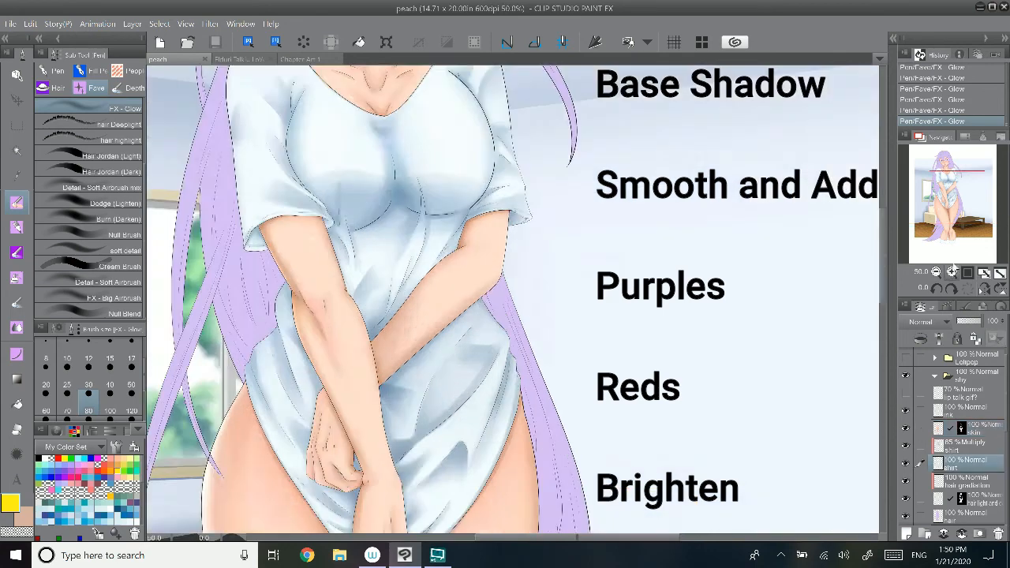
pyautogui.click(952, 272)
pyautogui.click(949, 162)
pyautogui.click(67, 461)
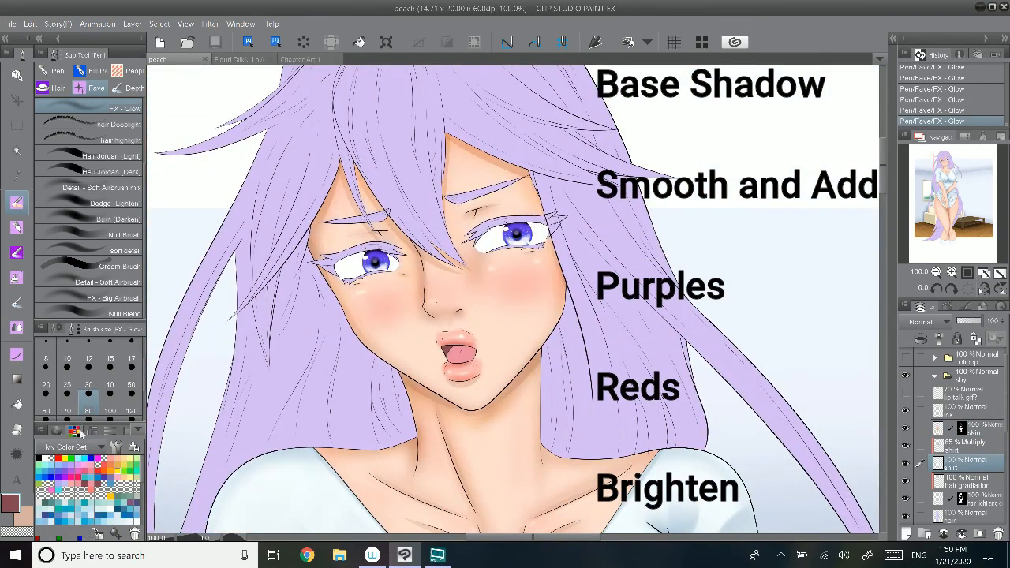
pyautogui.click(111, 171)
pyautogui.hotkey('ctrl', 'z')
pyautogui.moveTo(446, 349); pyautogui.dragTo(474, 357)
pyautogui.hotkey('ctrl', 'z')
pyautogui.click(103, 188)
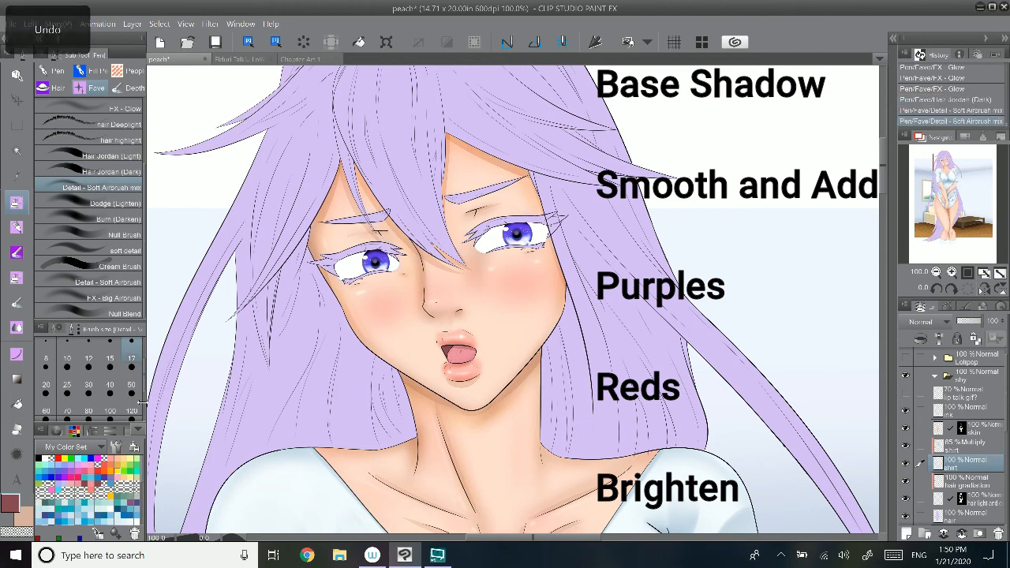
# Step: Lighten the tongue with Dodge (Lighten) at sizes 17 and 50
pyautogui.click(124, 205)
pyautogui.click(132, 368)
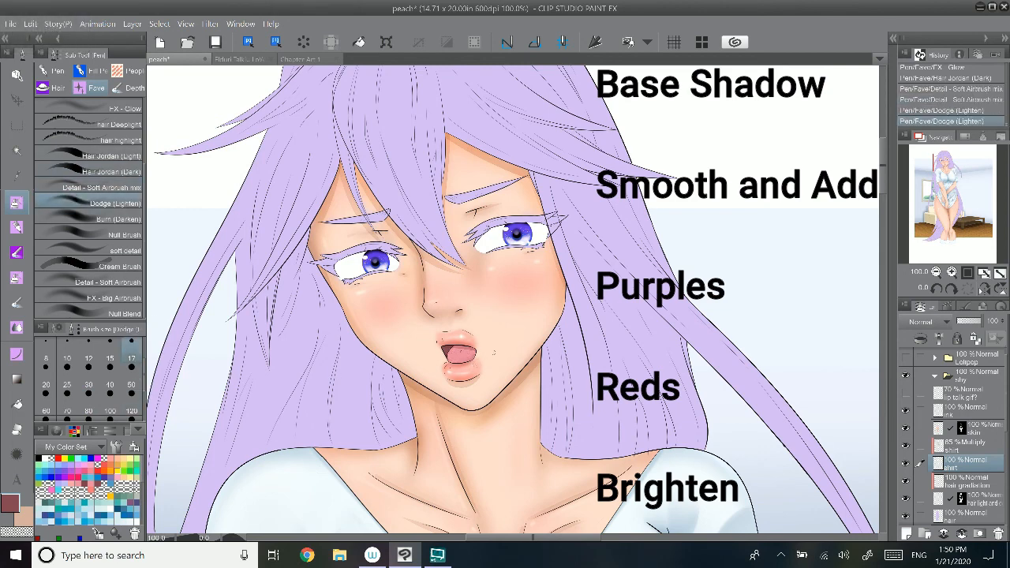
pyautogui.hotkey('ctrl', 'z')
pyautogui.hotkey('ctrl', 'y')
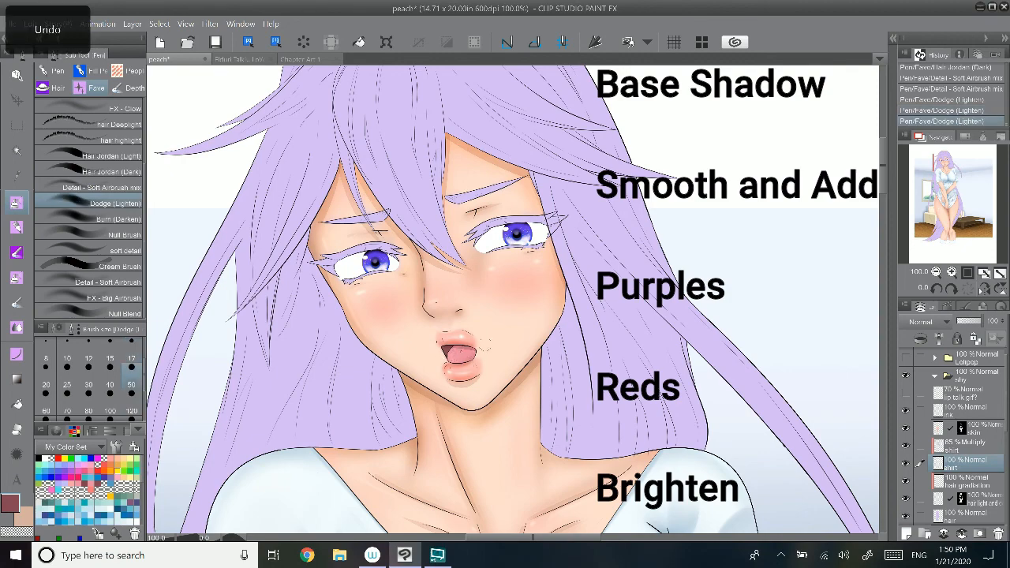
pyautogui.click(131, 392)
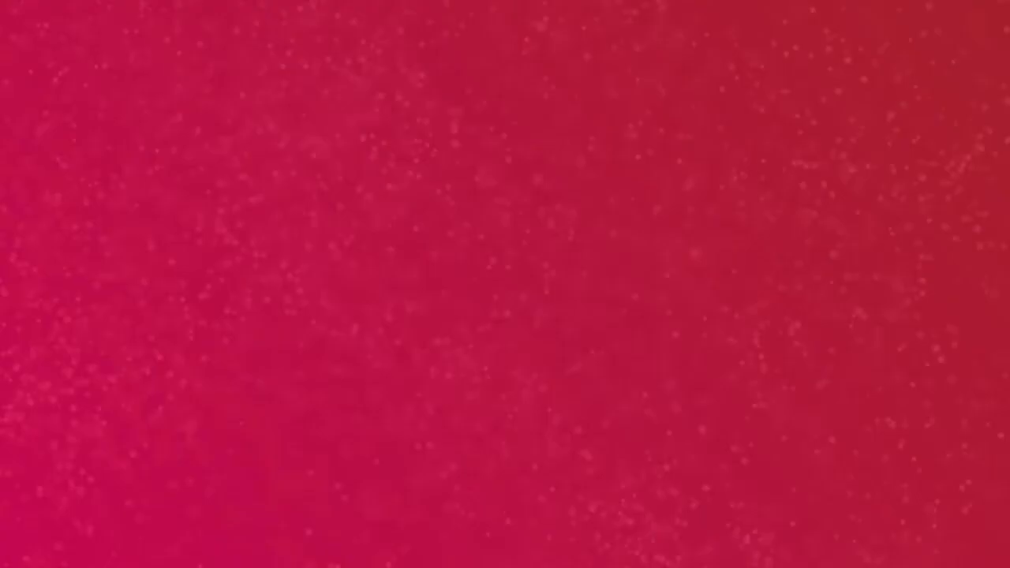